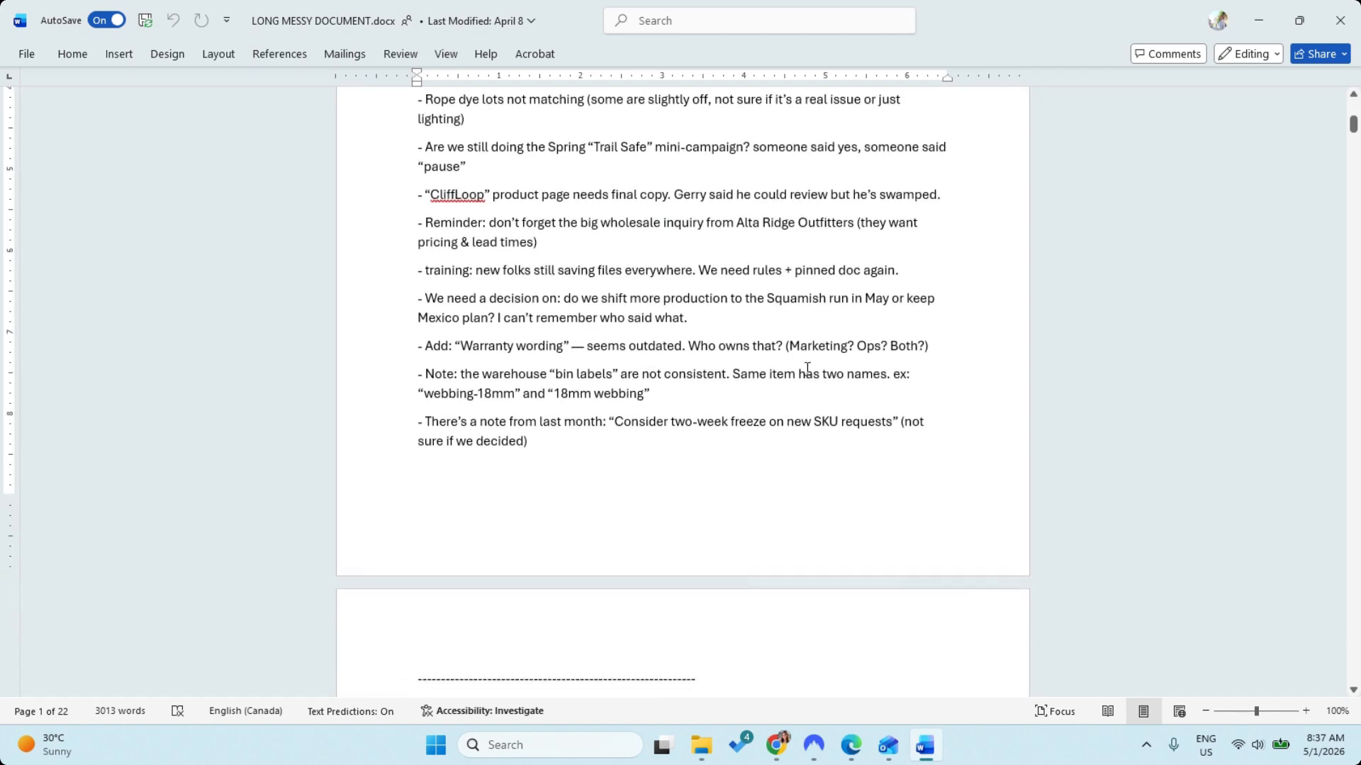
- Look through the quick brain dump and the start of the Operations Sync meeting notes
{"action": "scroll", "coordinate": [804, 366], "scroll_direction": "down", "scroll_amount": 5}
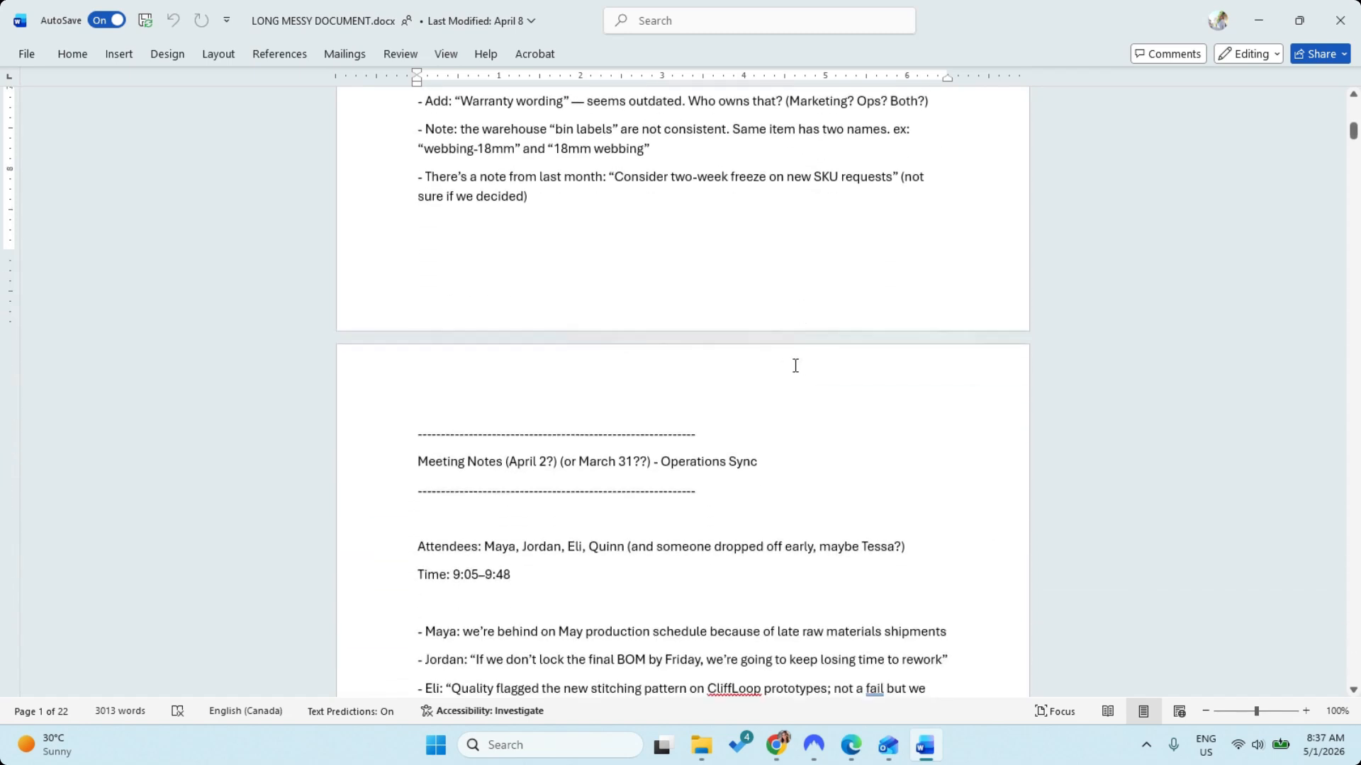
{"action": "scroll", "coordinate": [708, 369], "scroll_direction": "down", "scroll_amount": 10}
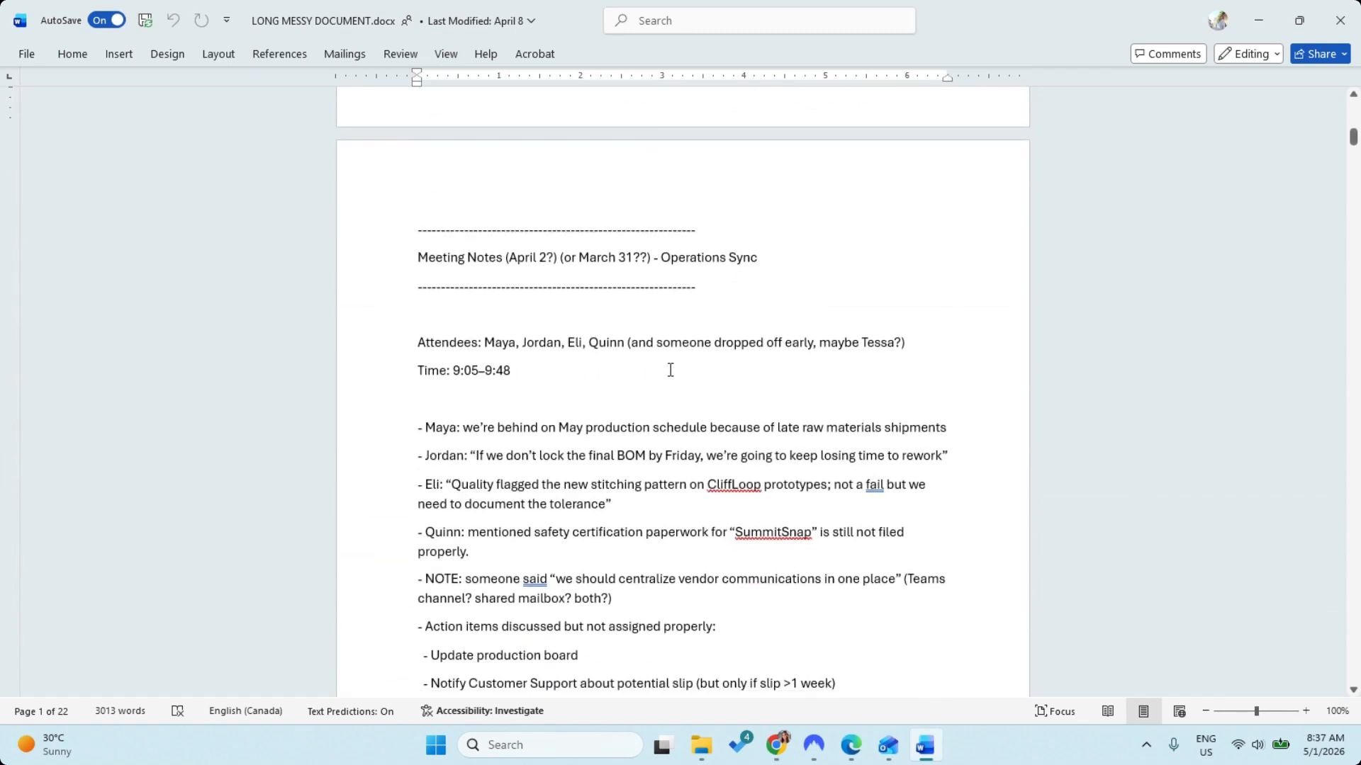
{"action": "scroll", "coordinate": [724, 414], "scroll_direction": "down", "scroll_amount": 3}
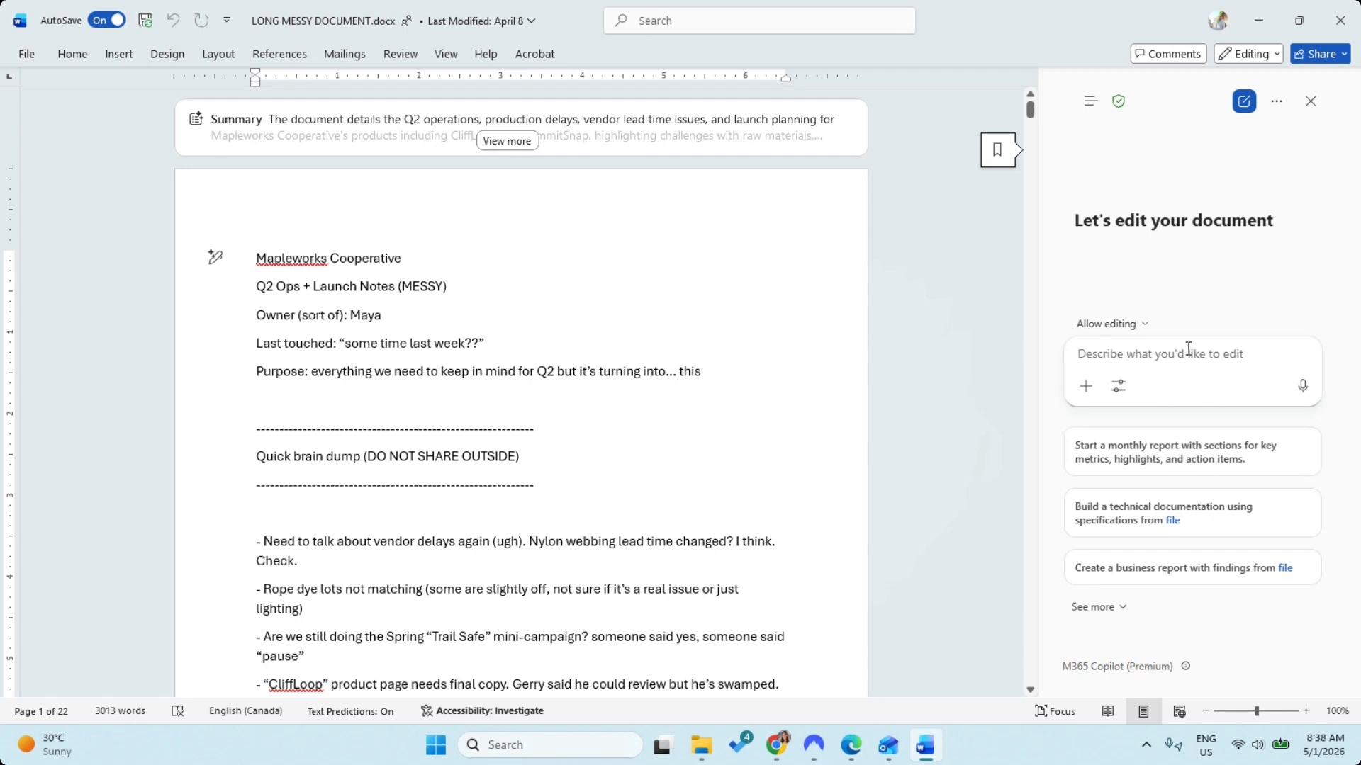
- Ask Copilot to summarize what this document is about for someone who just joined the team, focusing on goals, risks, and why this document exists
{"action": "type", "text": "Summariz"}
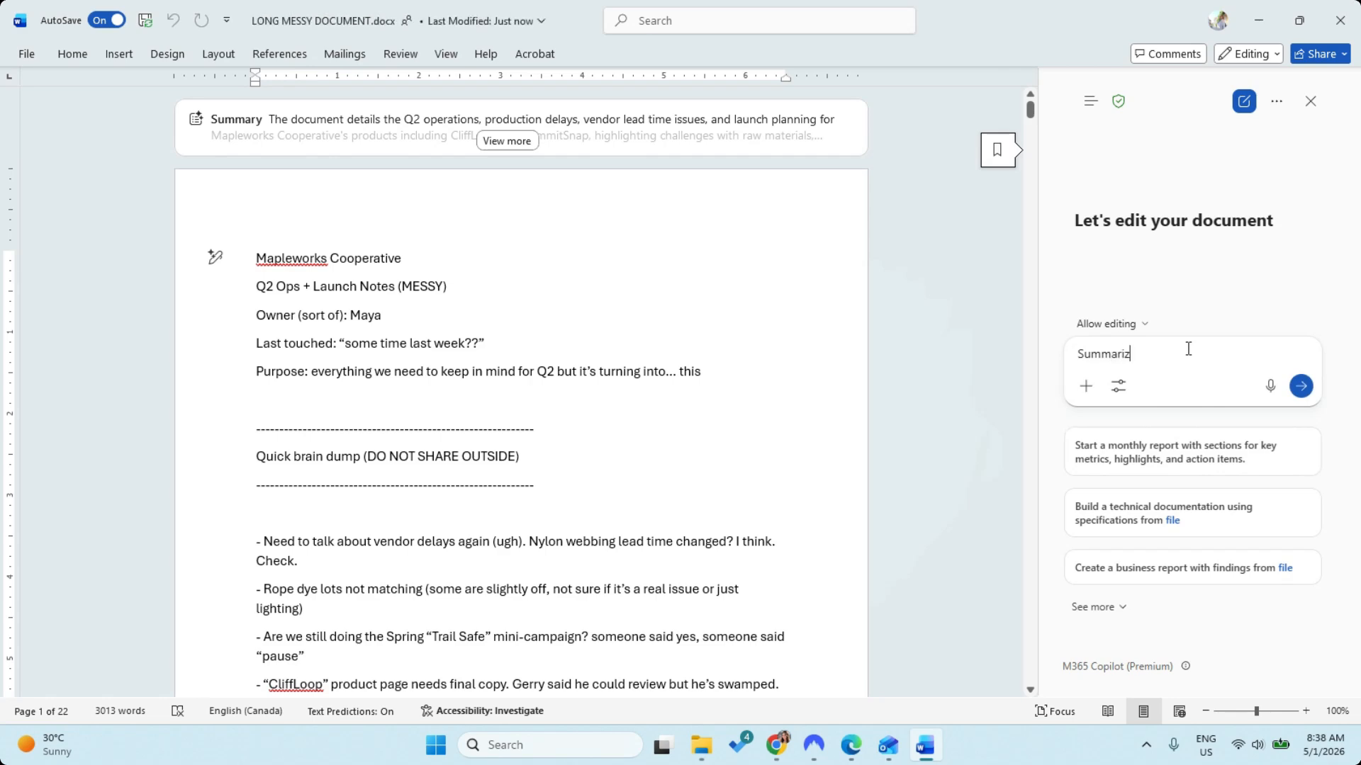
{"action": "type", "text": "e what this document is about"}
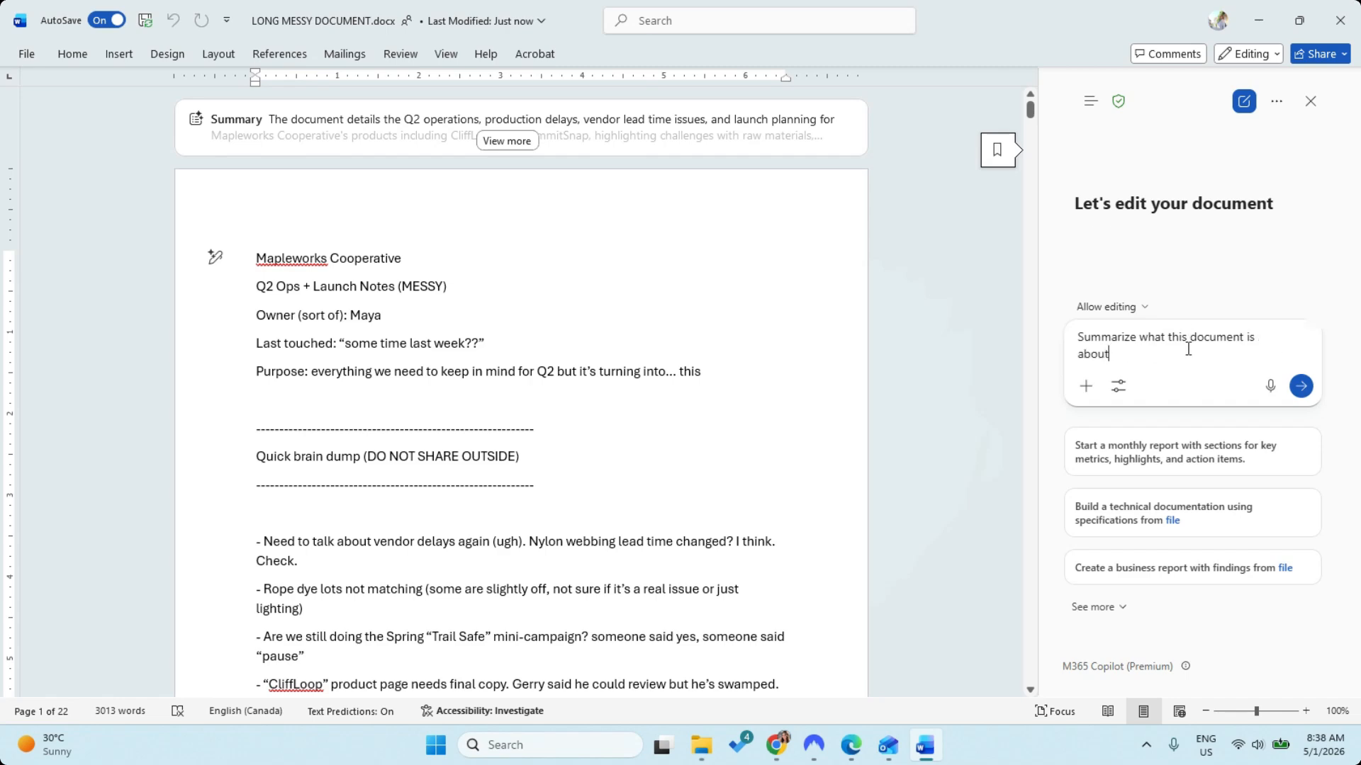
{"action": "type", "text": " for someone who just joined"}
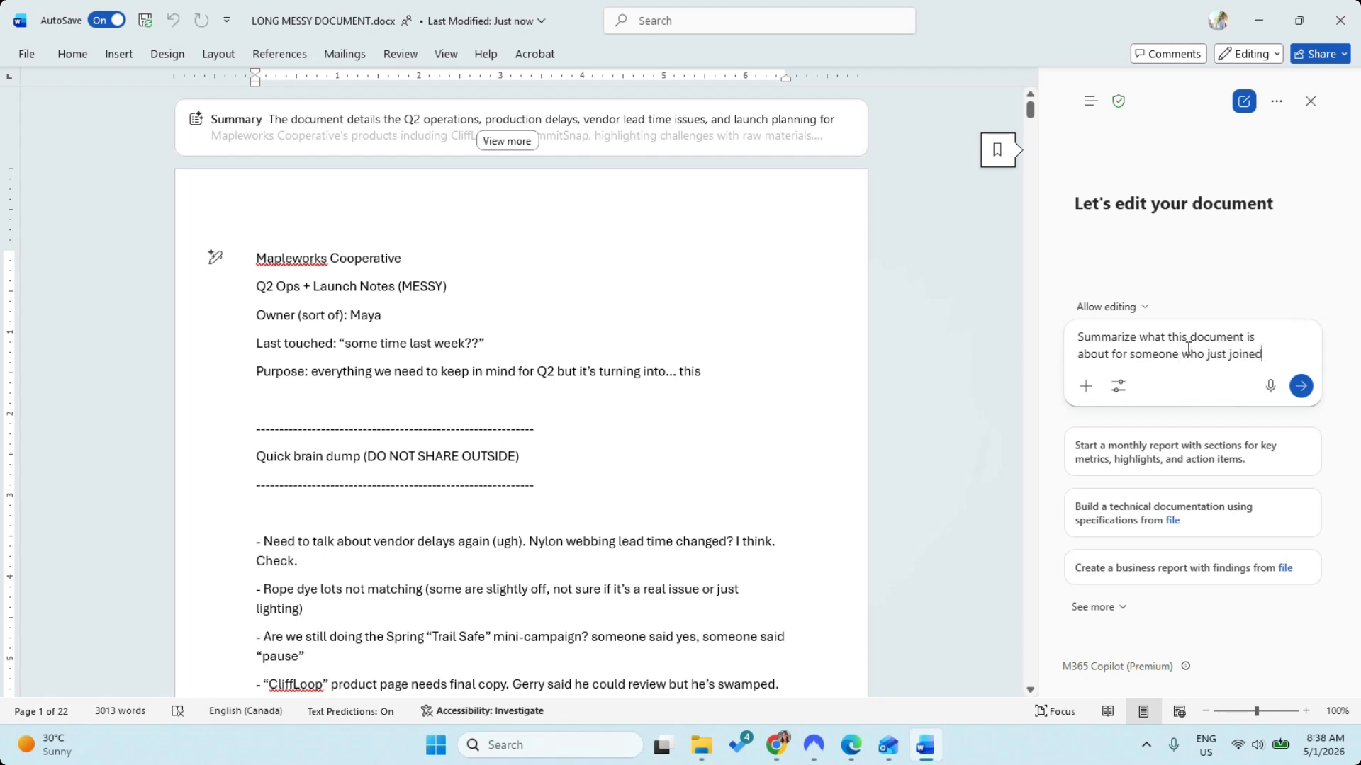
{"action": "type", "text": " the tea"}
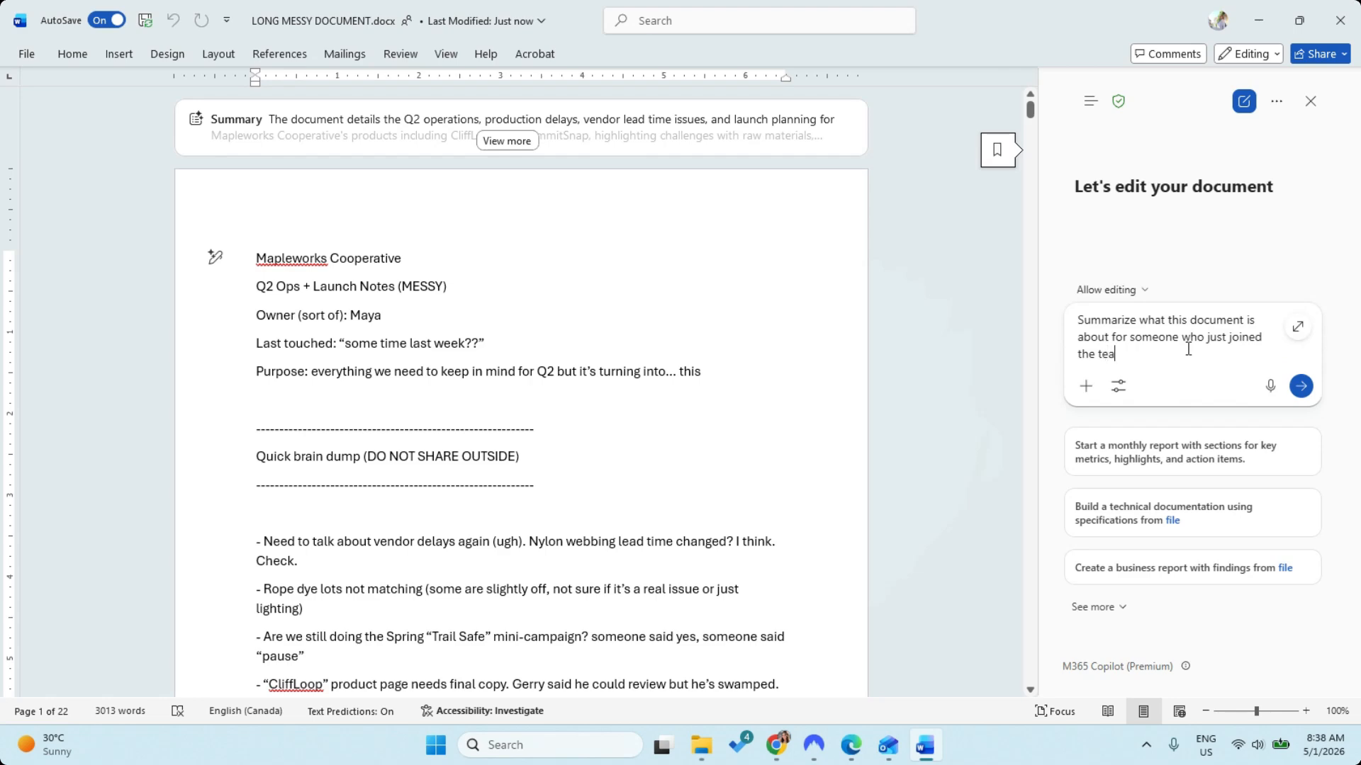
{"action": "type", "text": "m. Focus onn"}
{"action": "key", "text": "BackSpace"}
{"action": "type", "text": "goals, risks, and w"}
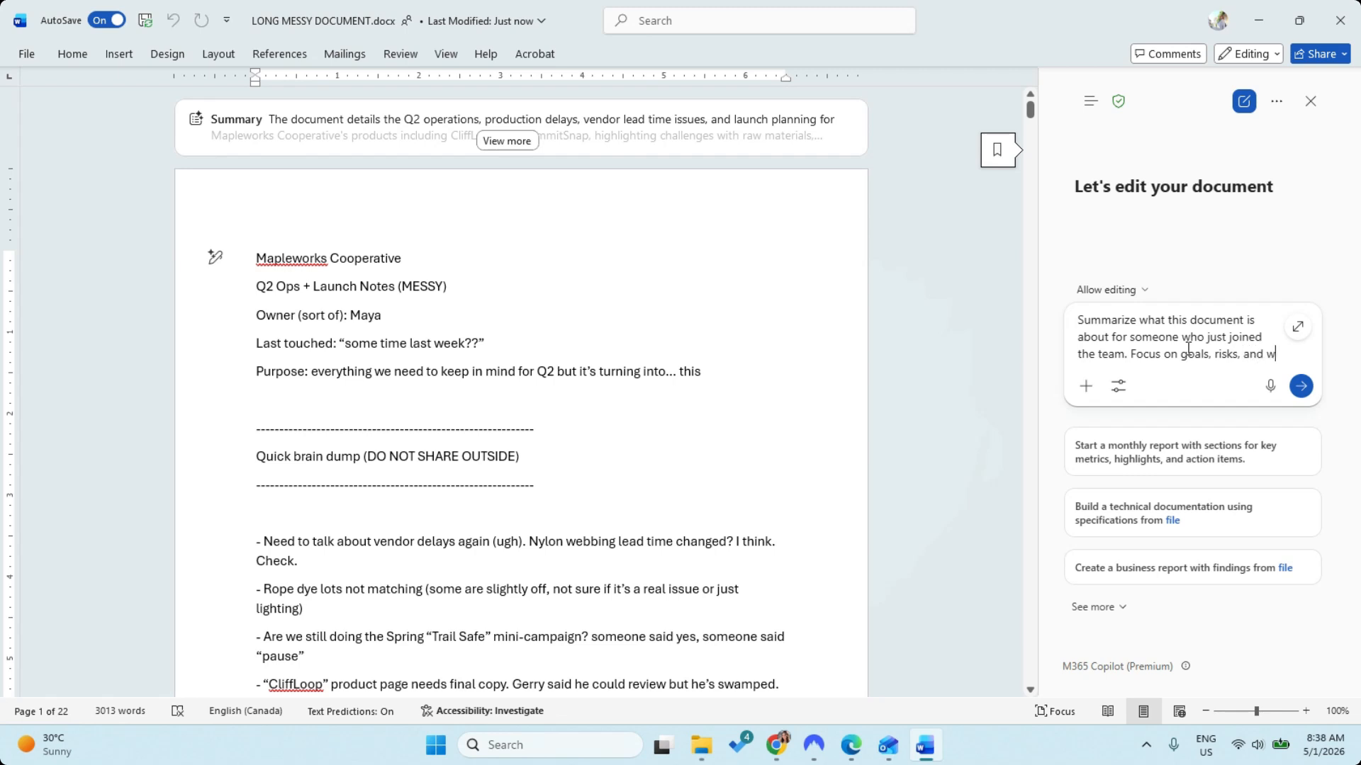
{"action": "type", "text": "y this "}
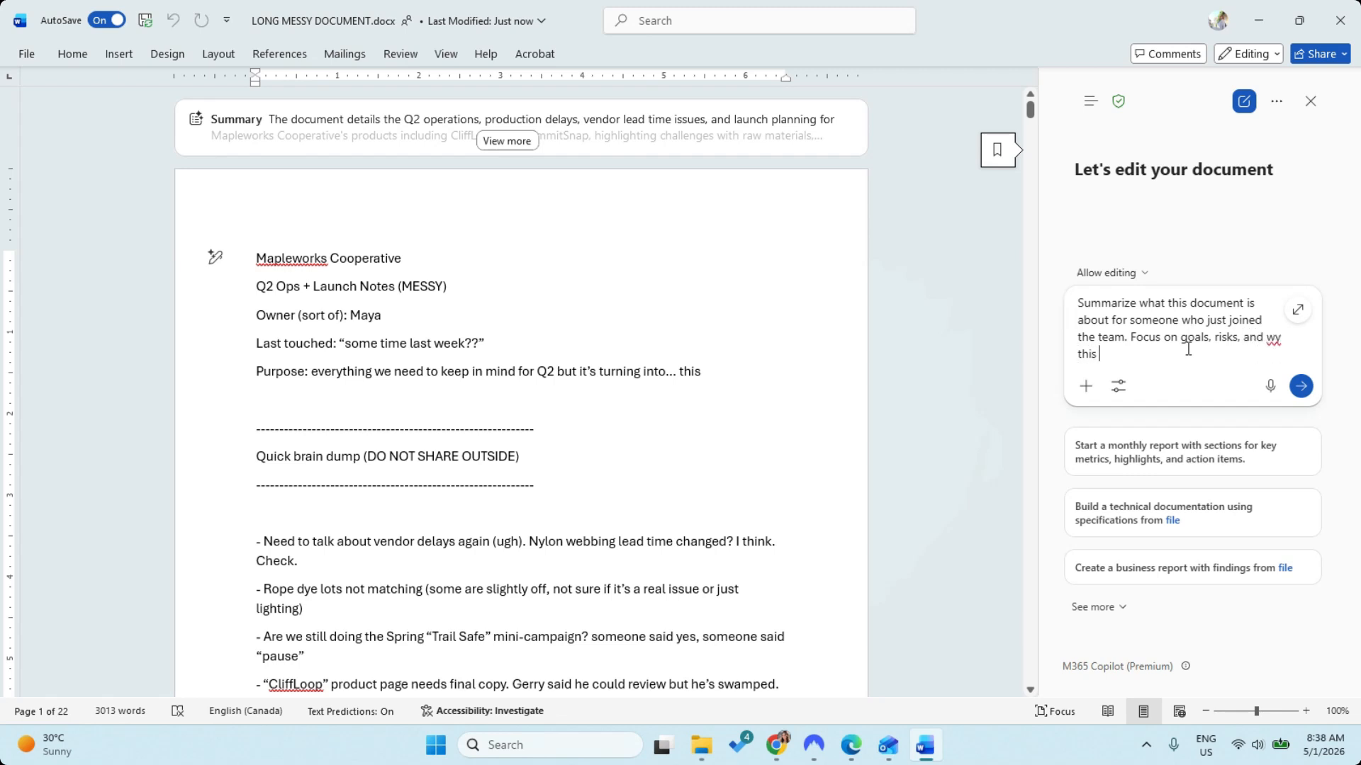
{"action": "type", "text": "document exists"}
{"action": "key", "text": "Return"}
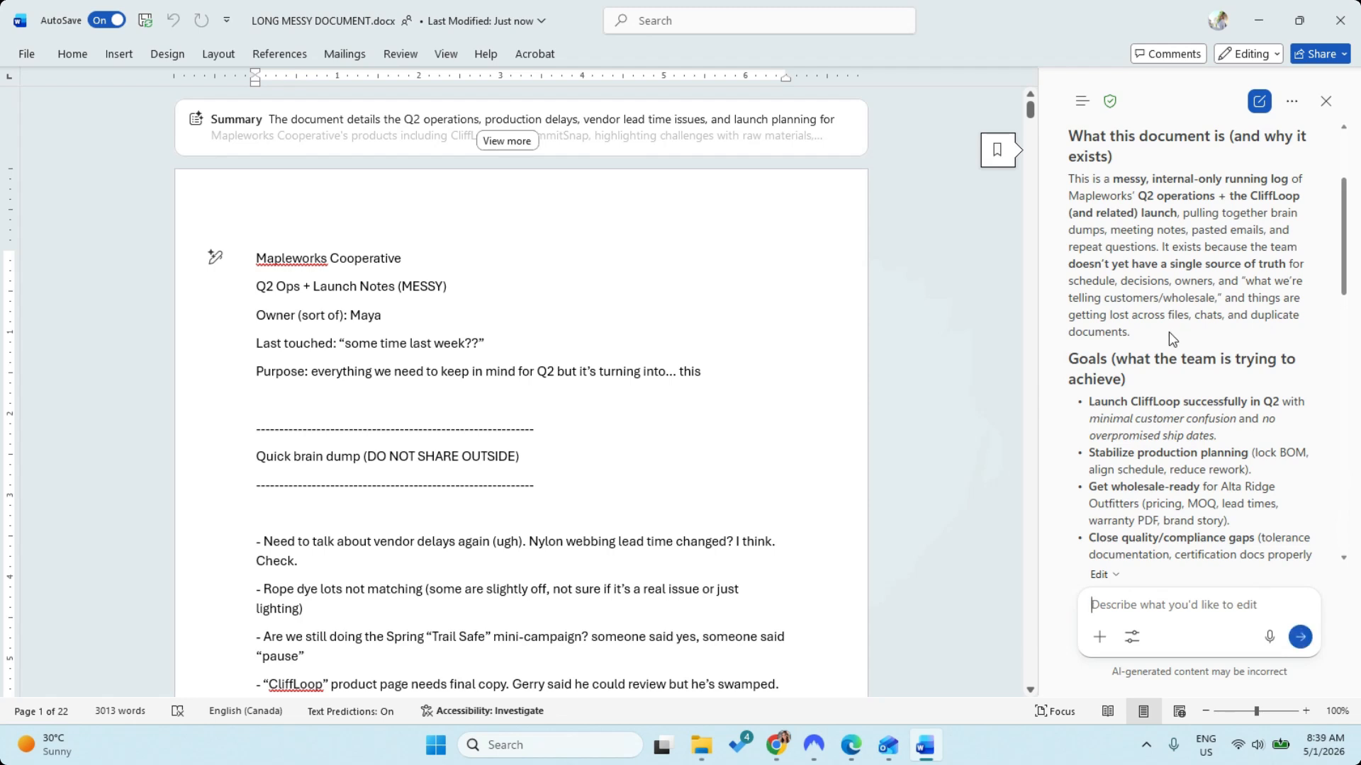
- Read through Copilot's summary, covering the document's purpose, the goals, the key risks and the takeaways for a new team member
{"action": "scroll", "coordinate": [1170, 334], "scroll_direction": "up", "scroll_amount": 2}
{"action": "scroll", "coordinate": [1168, 331], "scroll_direction": "down", "scroll_amount": 4}
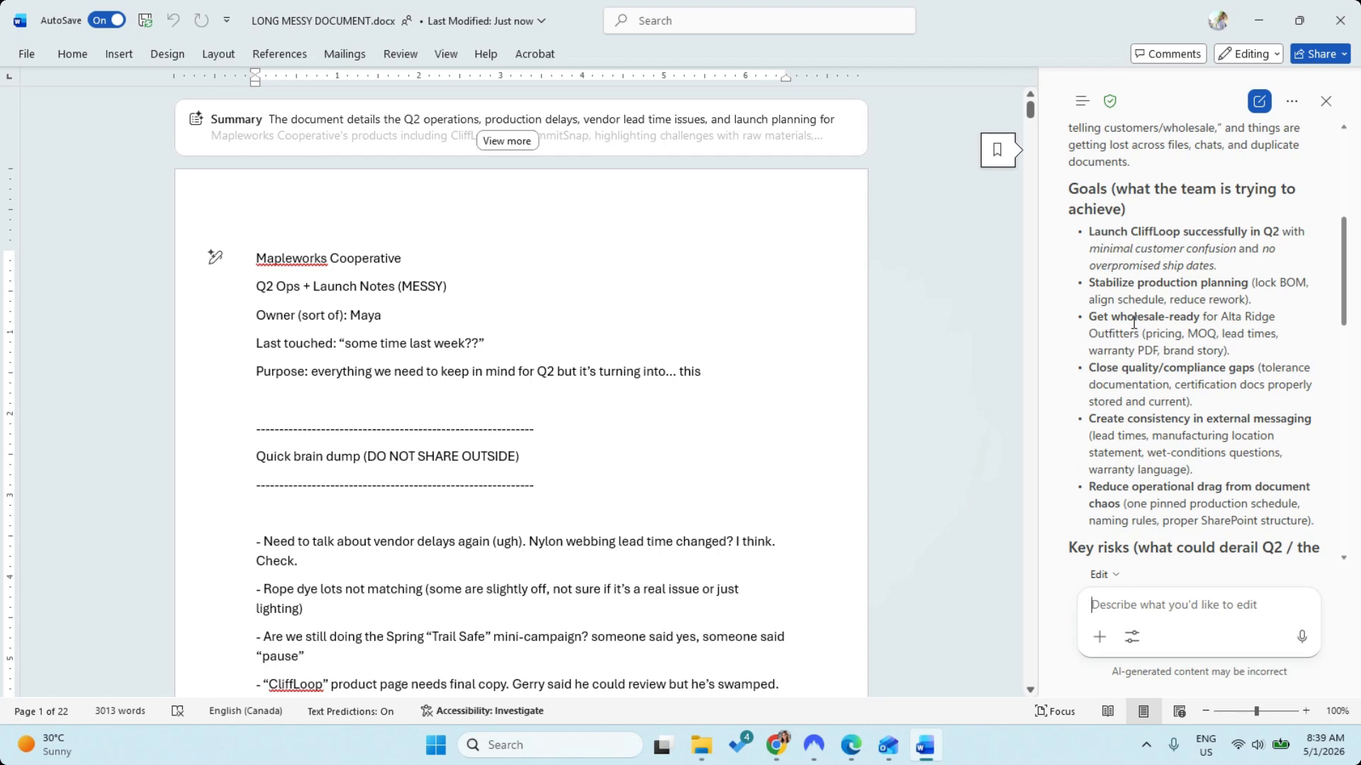
{"action": "scroll", "coordinate": [1184, 369], "scroll_direction": "down", "scroll_amount": 3}
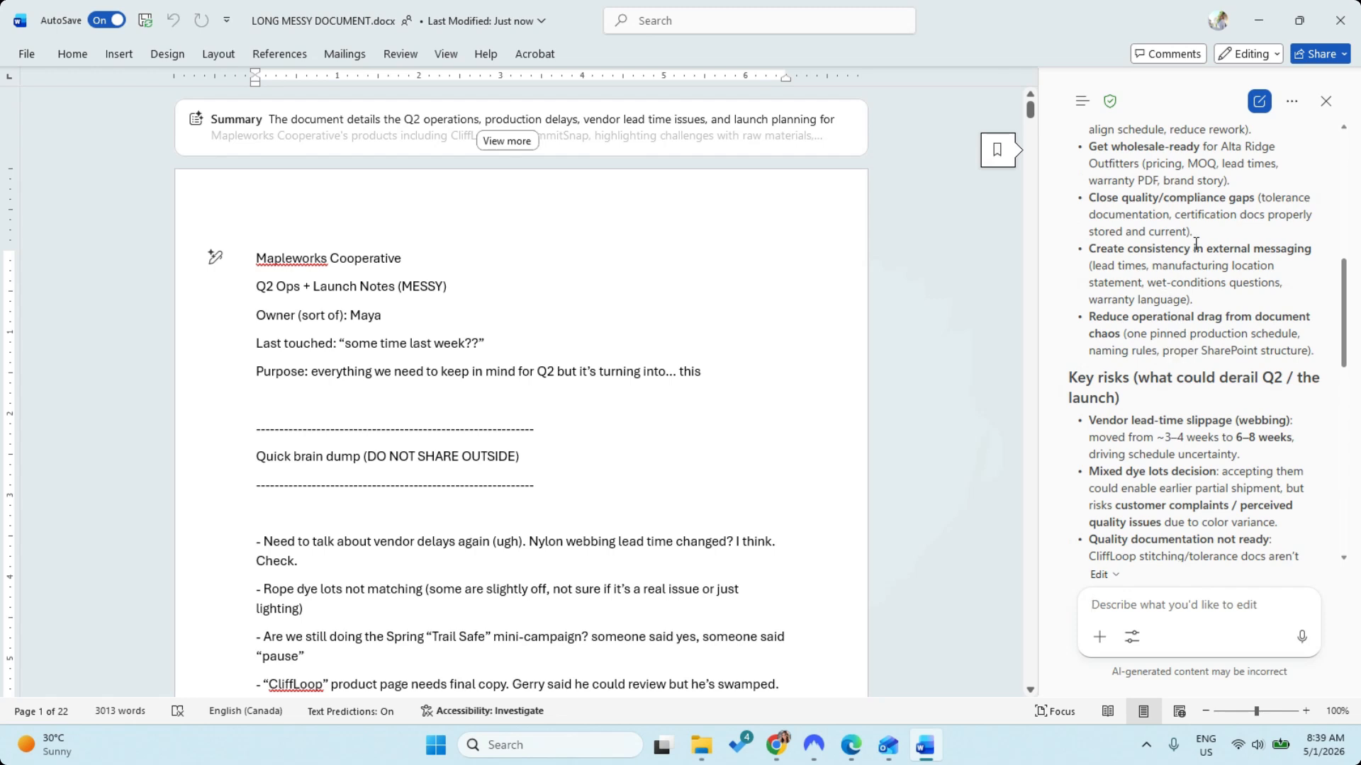
{"action": "scroll", "coordinate": [1185, 356], "scroll_direction": "down", "scroll_amount": 3}
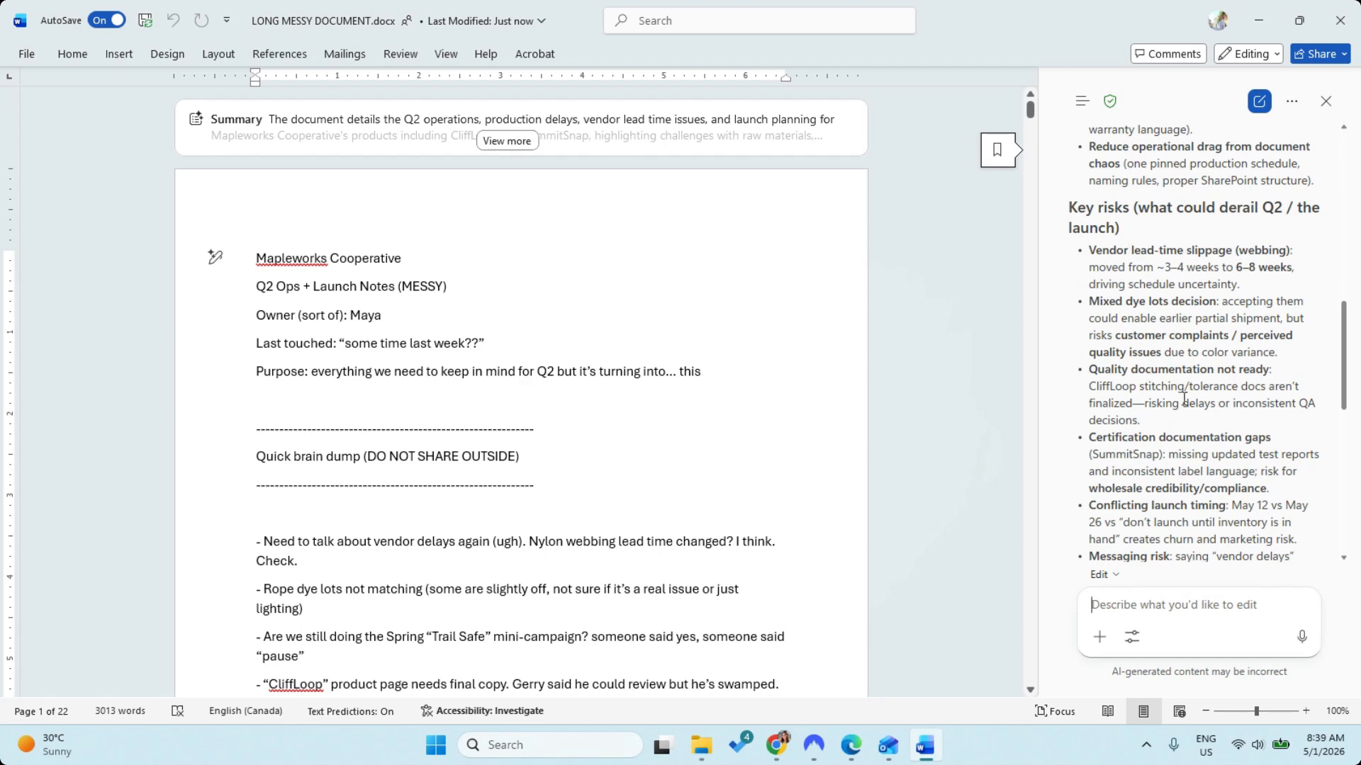
{"action": "scroll", "coordinate": [1181, 395], "scroll_direction": "down", "scroll_amount": 3}
{"action": "scroll", "coordinate": [1184, 398], "scroll_direction": "down", "scroll_amount": 3}
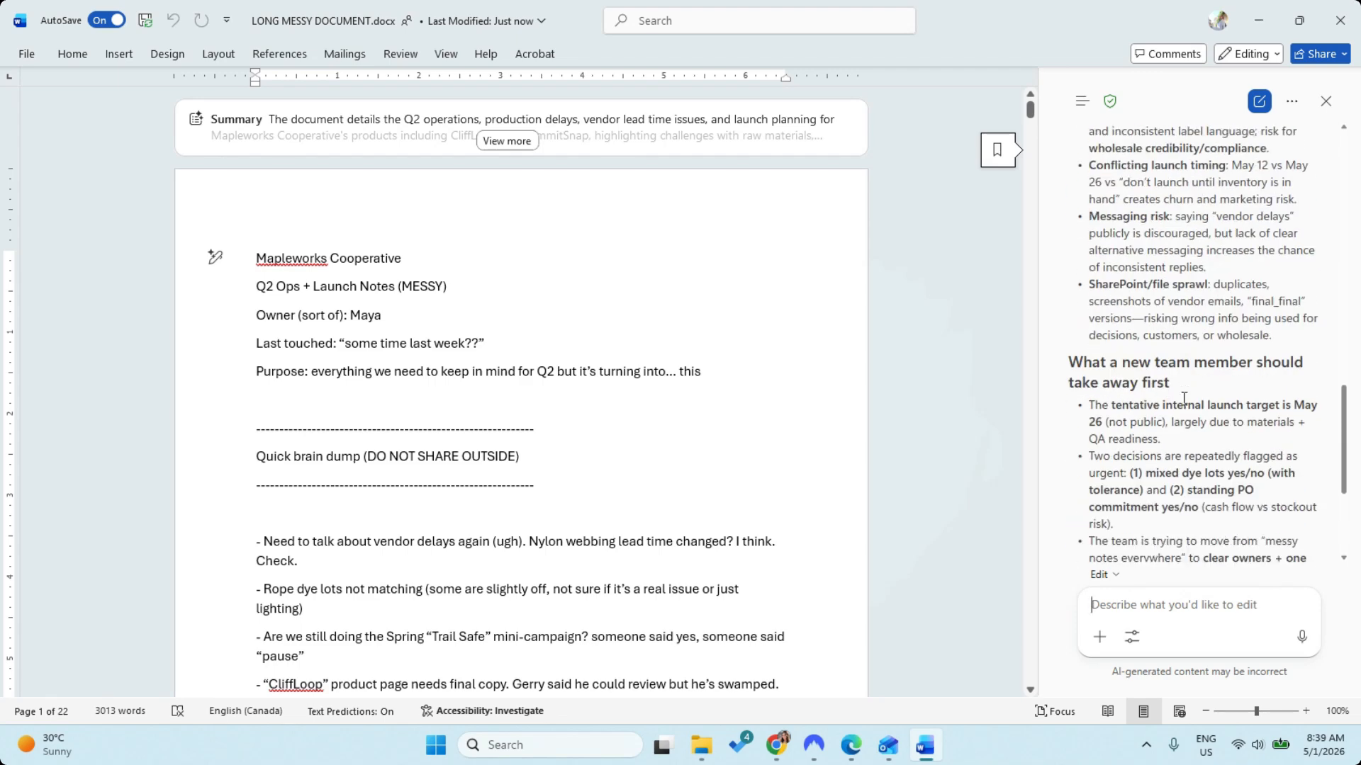
{"action": "scroll", "coordinate": [1184, 399], "scroll_direction": "down", "scroll_amount": 3}
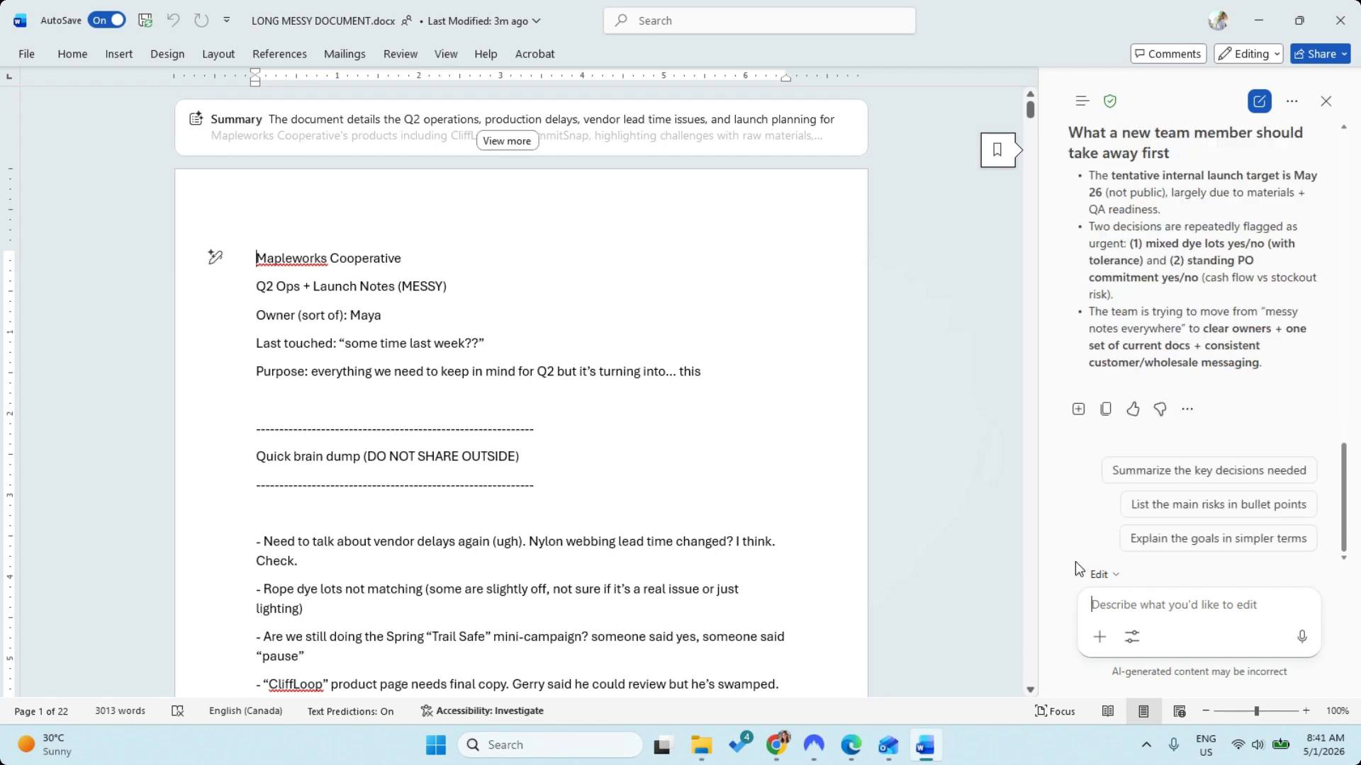
- Ask Copilot to list all decisions mentioned in this document and mark whether each is confirmed, tentative, or unclear
{"action": "type", "text": "List all decisions mentioned in this document. For each decision, mark whether it is confirmed, tentative, or unclear."}
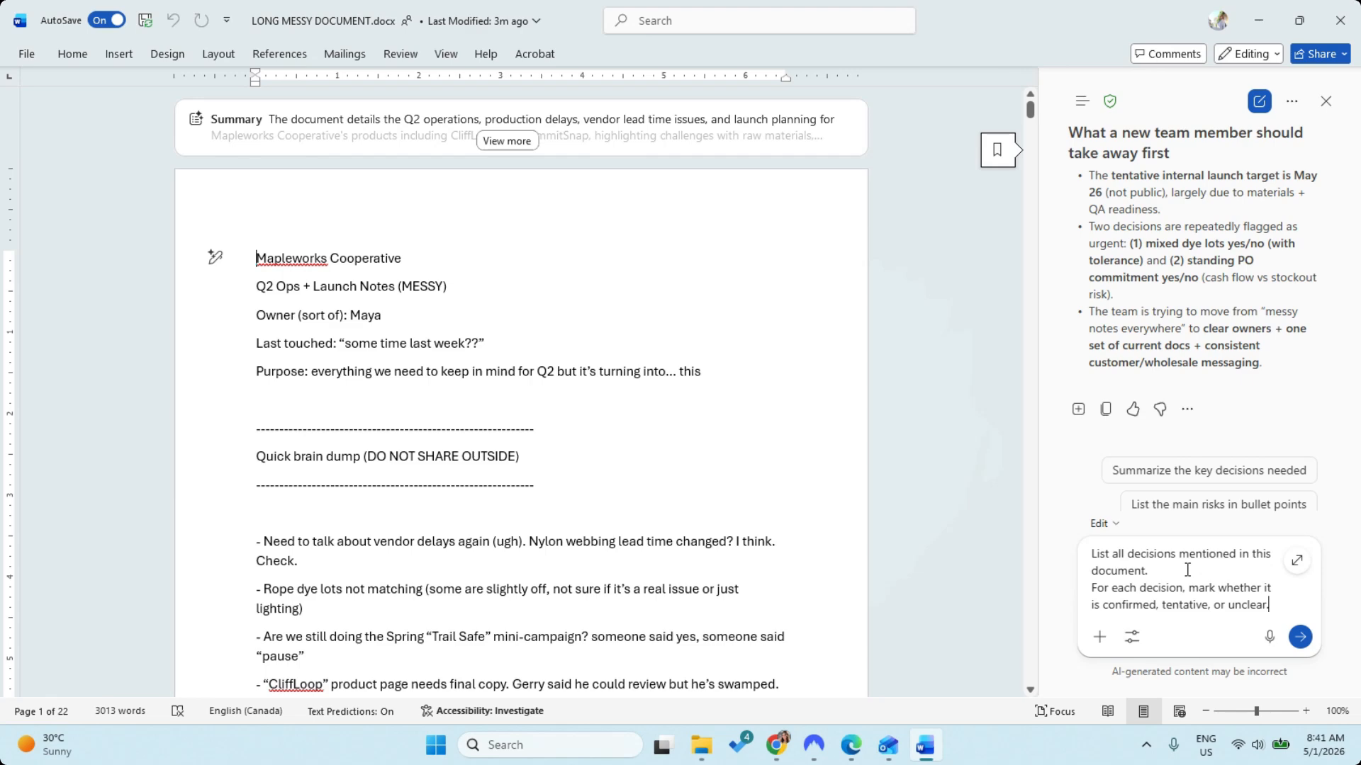
{"action": "left_click", "coordinate": [1301, 638]}
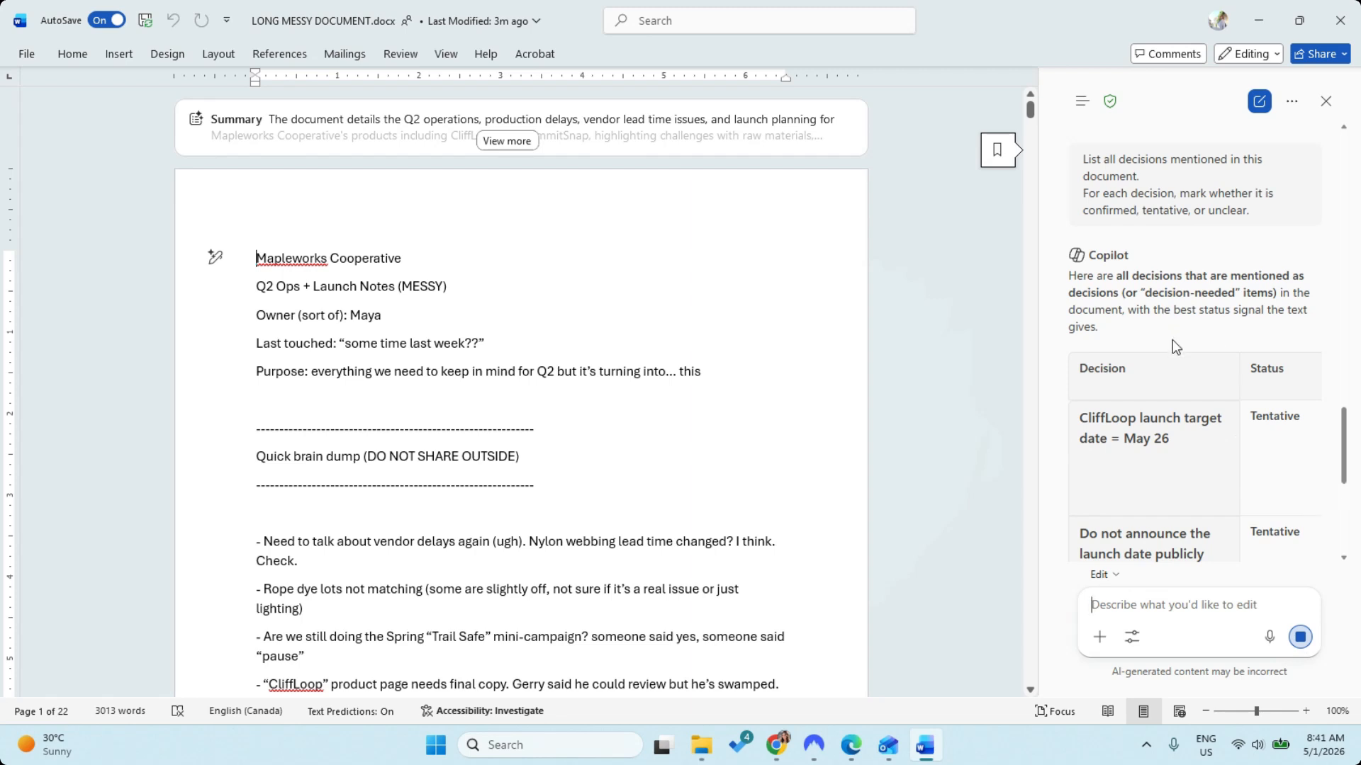
- Skim the decisions and their statuses in Copilot's table through to its closing suggestion
{"action": "scroll", "coordinate": [1173, 339], "scroll_direction": "down", "scroll_amount": 1}
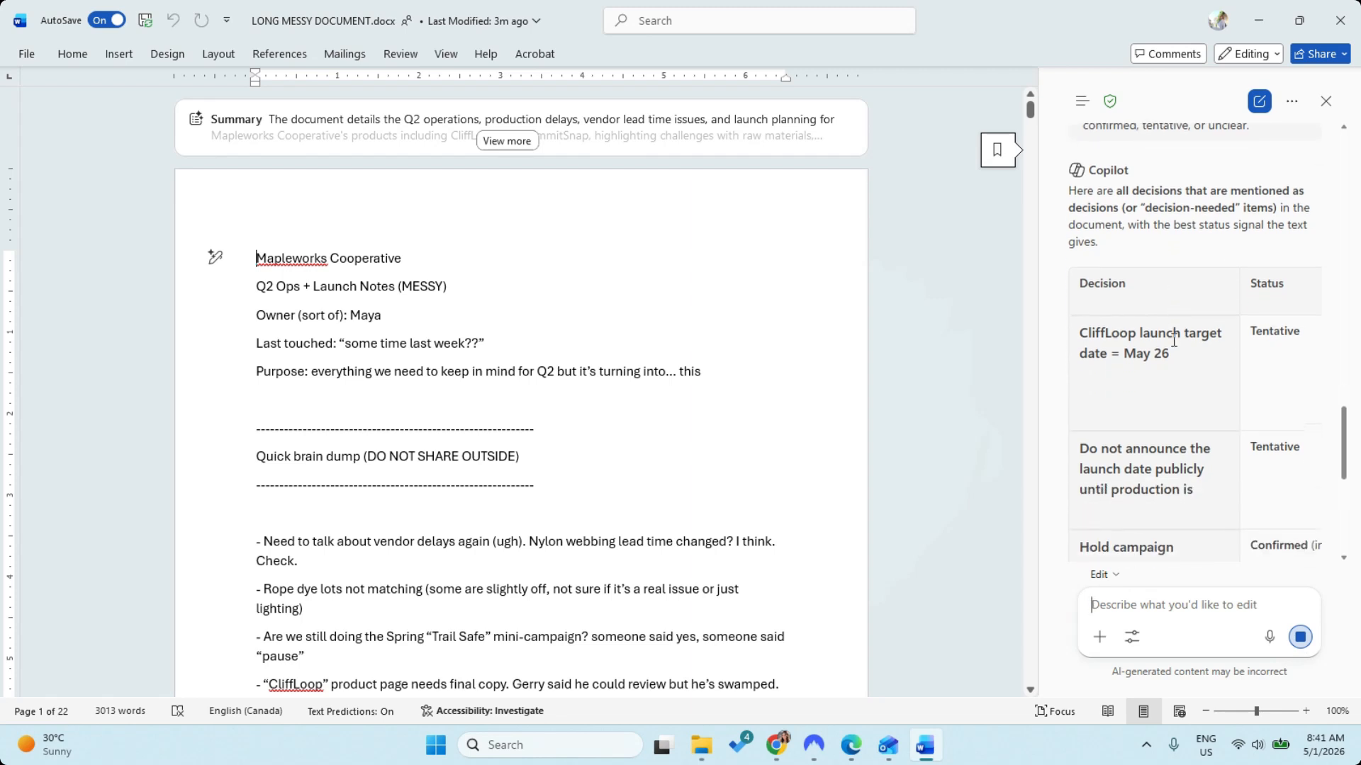
{"action": "scroll", "coordinate": [1173, 341], "scroll_direction": "down", "scroll_amount": 1}
{"action": "scroll", "coordinate": [1172, 338], "scroll_direction": "down", "scroll_amount": 5}
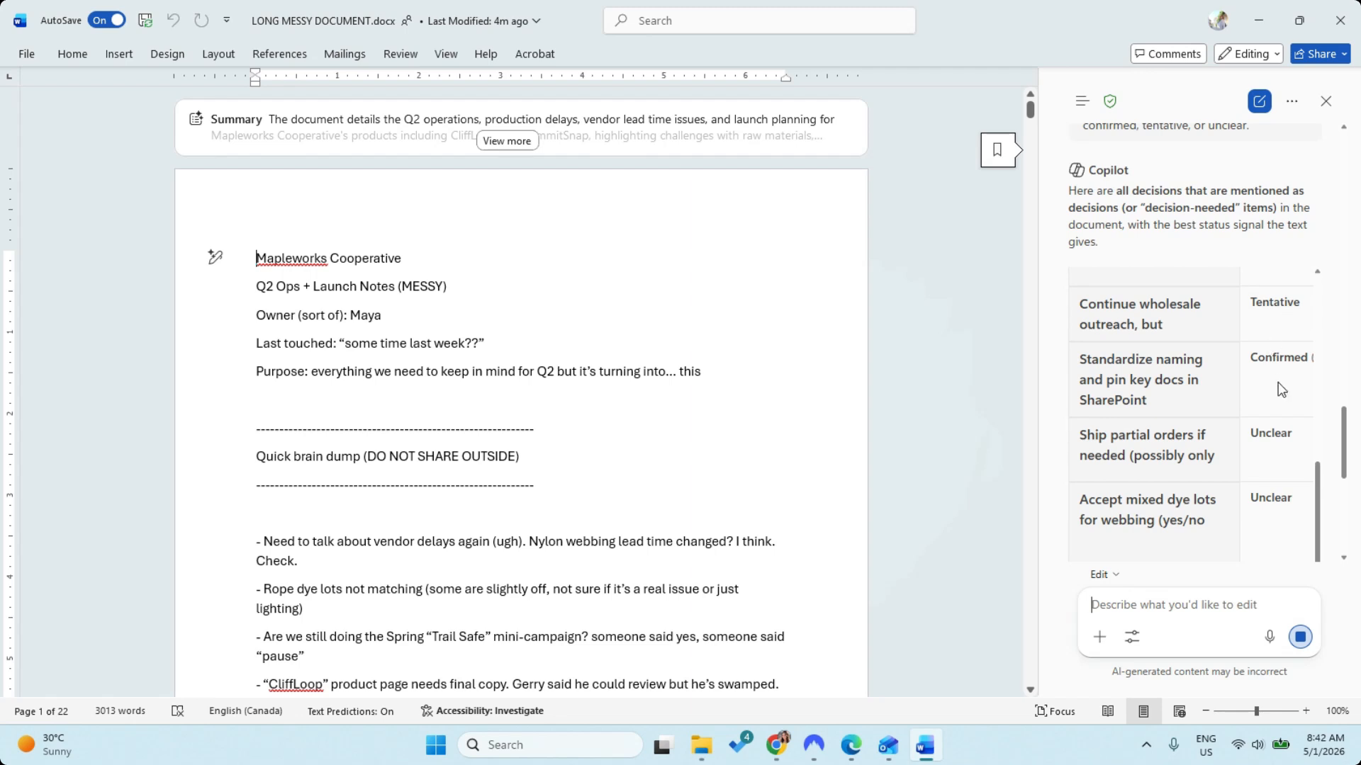
{"action": "scroll", "coordinate": [1276, 394], "scroll_direction": "down", "scroll_amount": 3}
{"action": "scroll", "coordinate": [1216, 394], "scroll_direction": "down", "scroll_amount": 6}
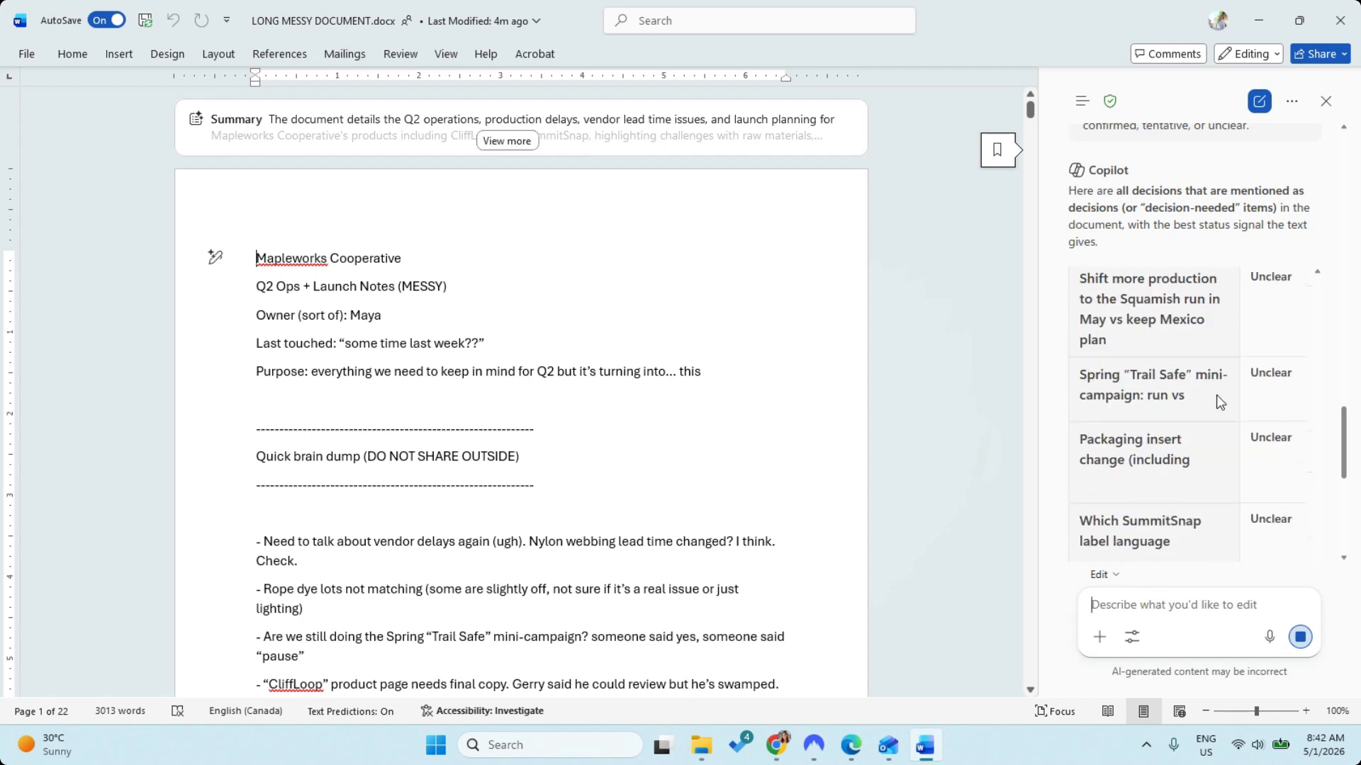
{"action": "scroll", "coordinate": [1216, 395], "scroll_direction": "down", "scroll_amount": 6}
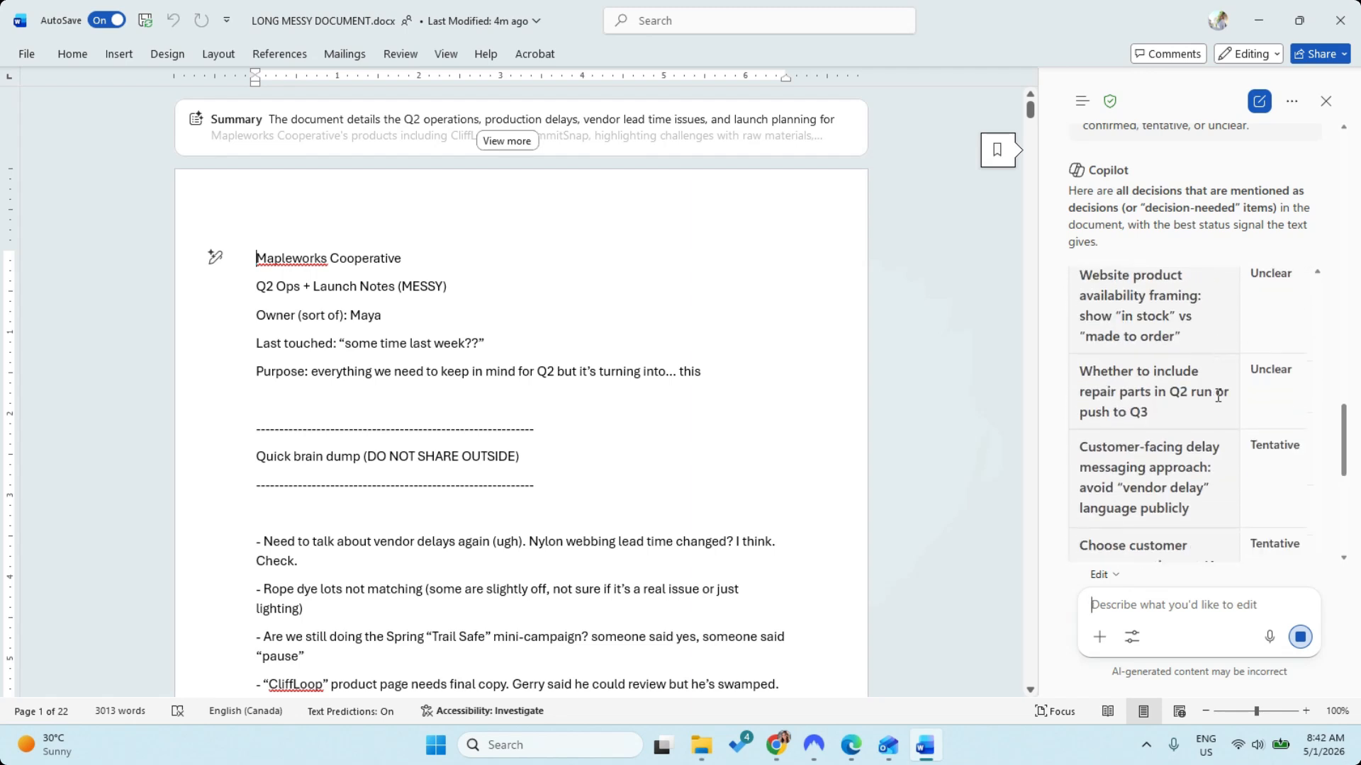
{"action": "scroll", "coordinate": [1216, 394], "scroll_direction": "down", "scroll_amount": 3}
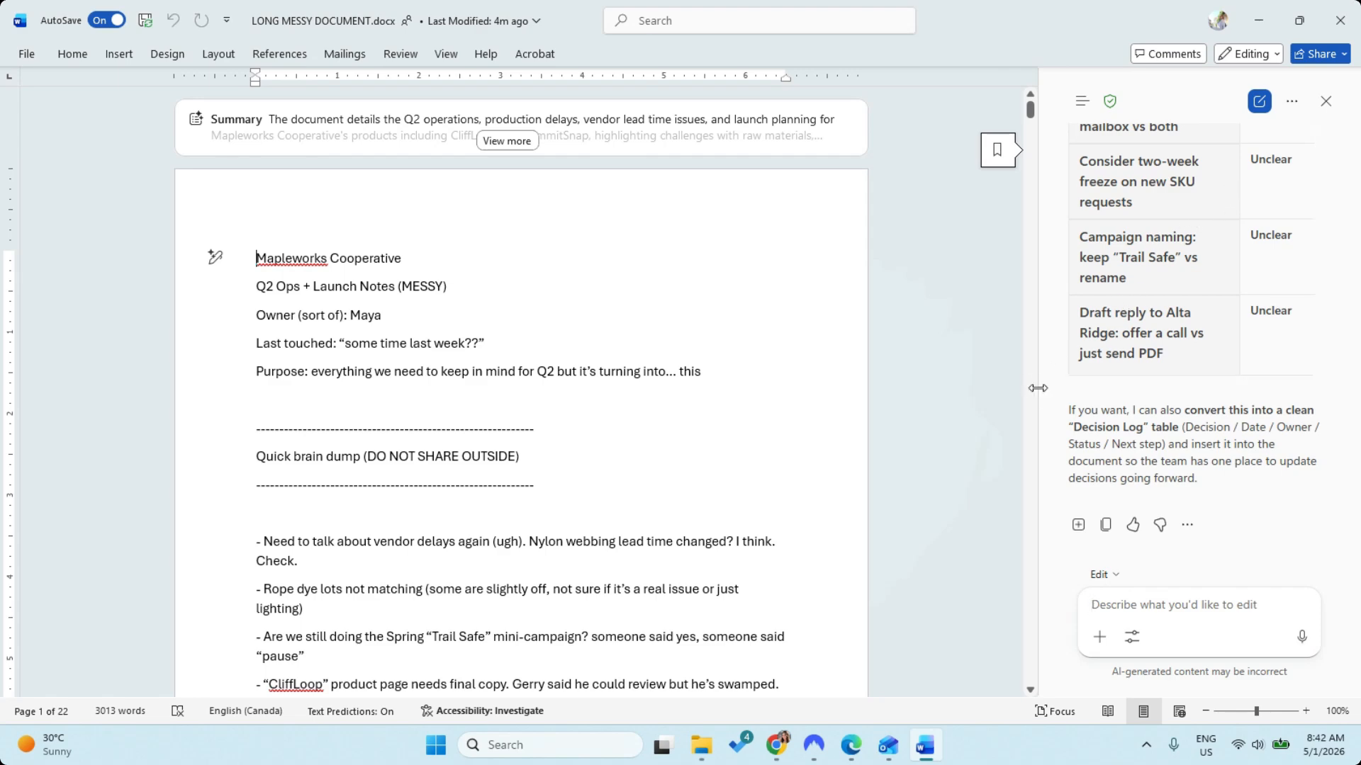
- Widen the Copilot pane to about half the window and examine each decision's status and wording clues
{"action": "left_click_drag", "start_coordinate": [1037, 388], "coordinate": [667, 388]}
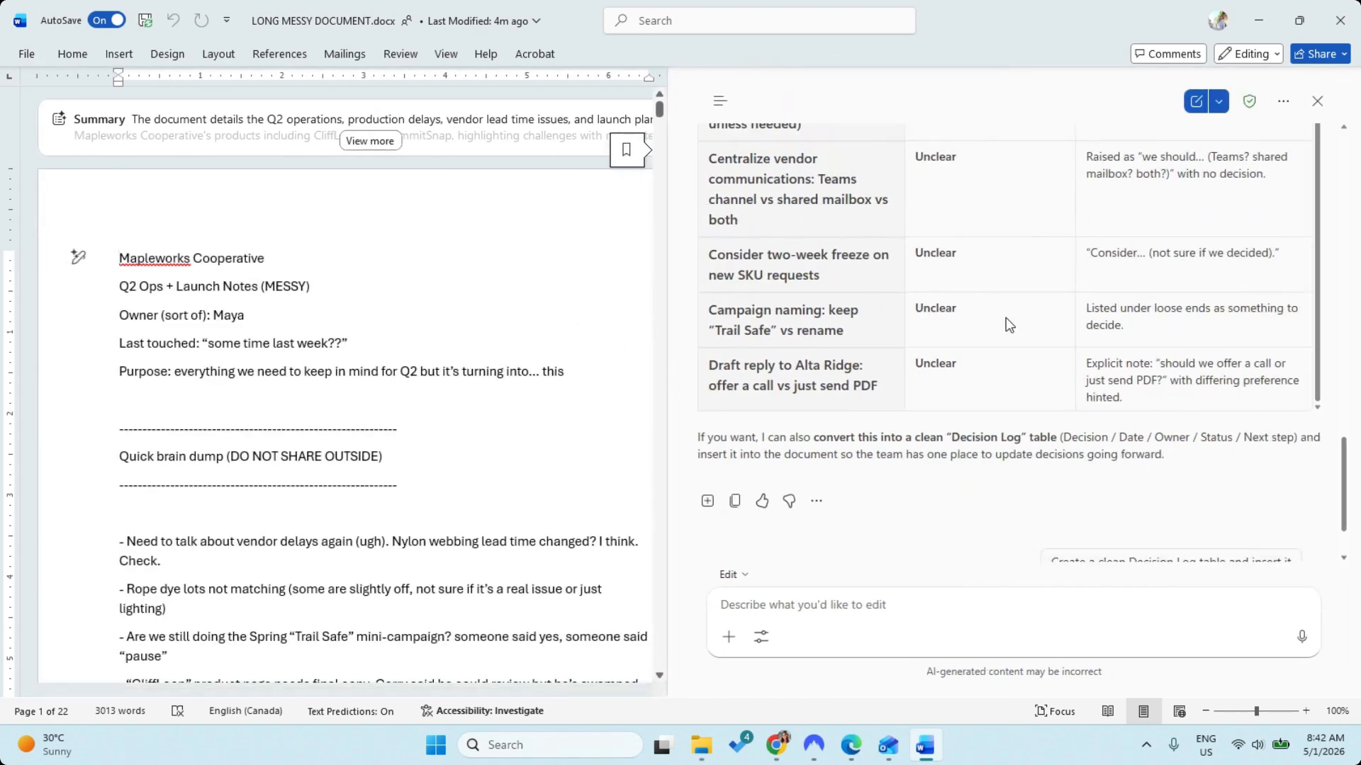
{"action": "scroll", "coordinate": [1006, 318], "scroll_direction": "up", "scroll_amount": 5}
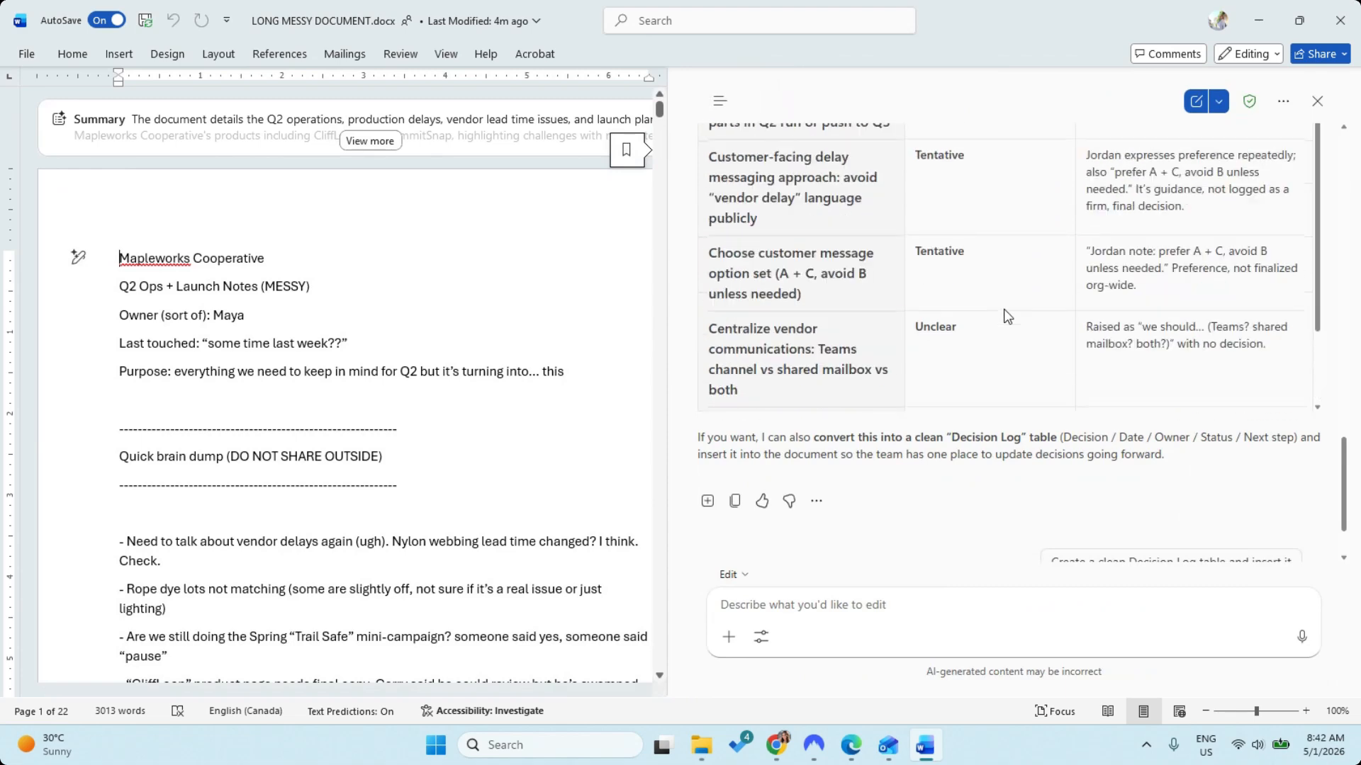
{"action": "scroll", "coordinate": [1007, 316], "scroll_direction": "up", "scroll_amount": 10}
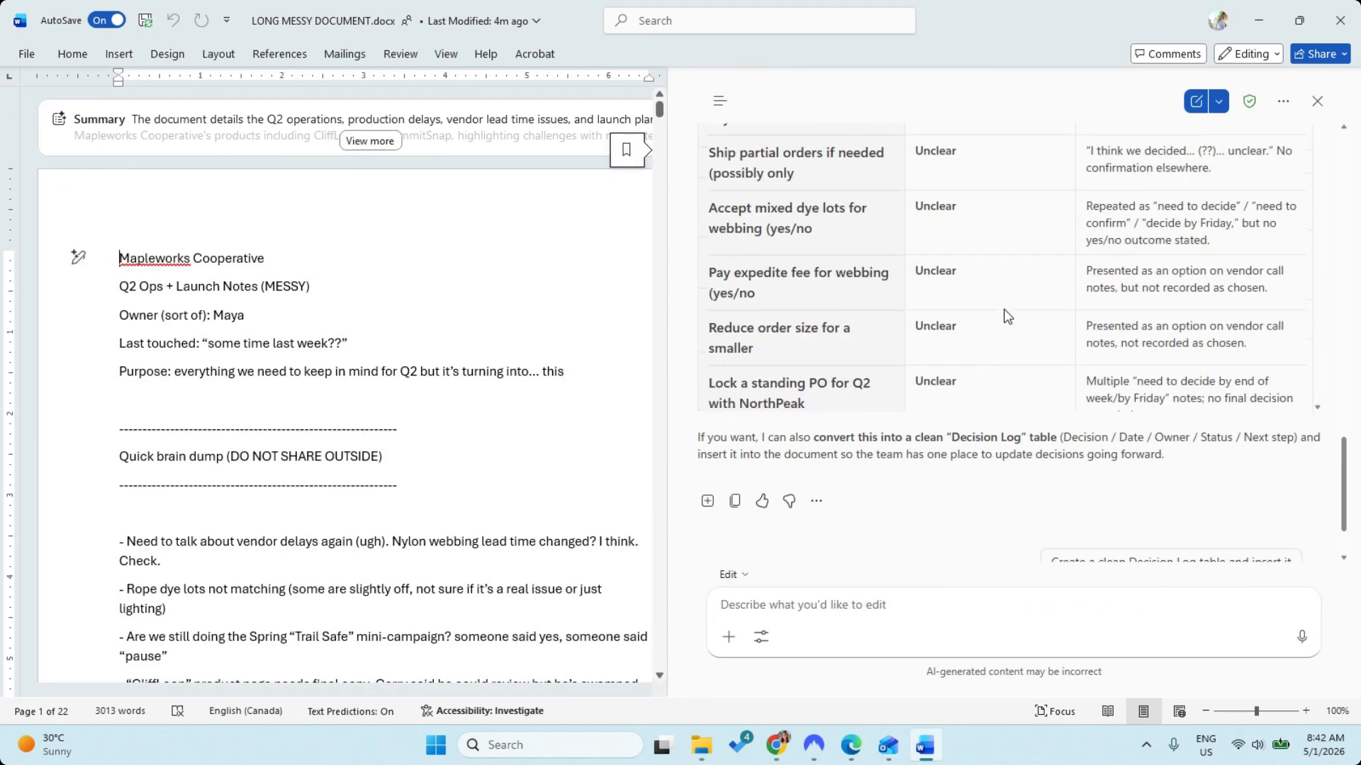
{"action": "scroll", "coordinate": [1066, 299], "scroll_direction": "up", "scroll_amount": 10}
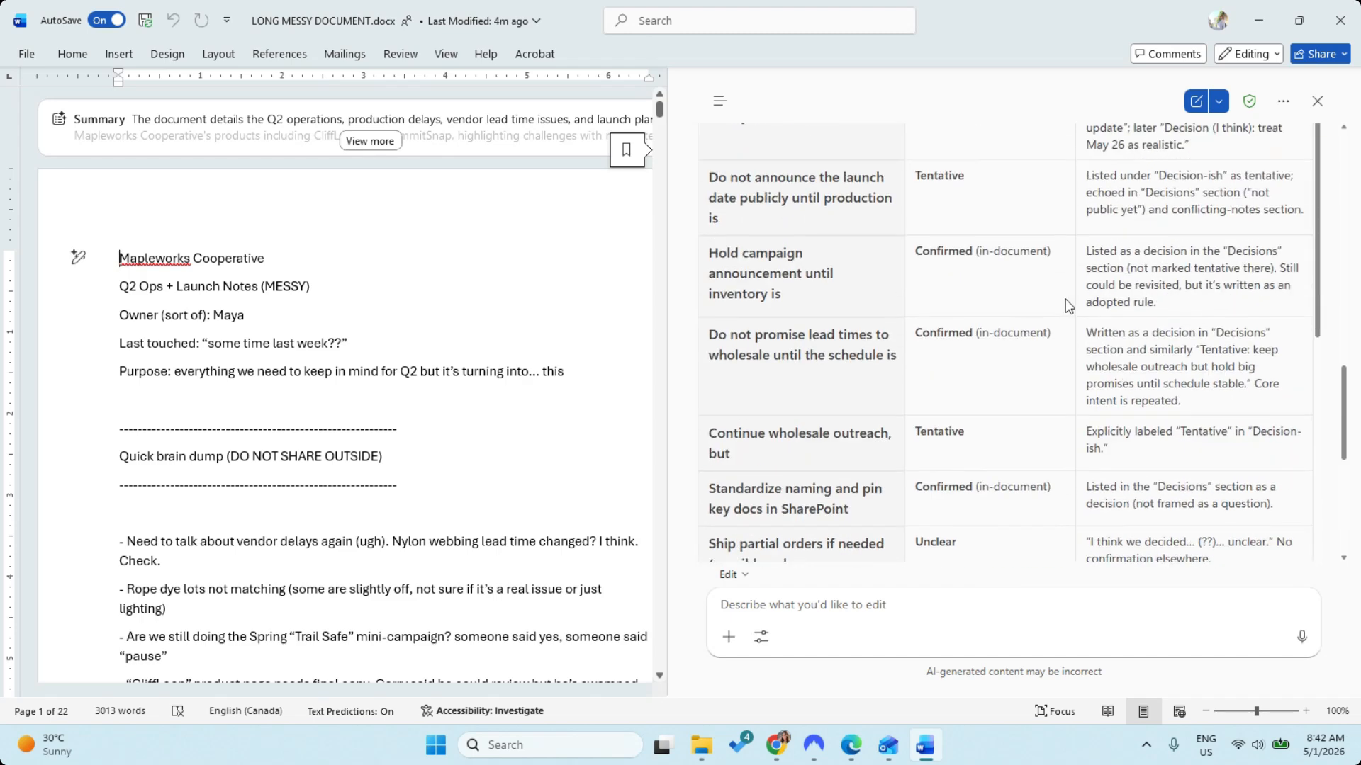
{"action": "scroll", "coordinate": [1044, 323], "scroll_direction": "down", "scroll_amount": 3}
{"action": "scroll", "coordinate": [1013, 361], "scroll_direction": "up", "scroll_amount": 4}
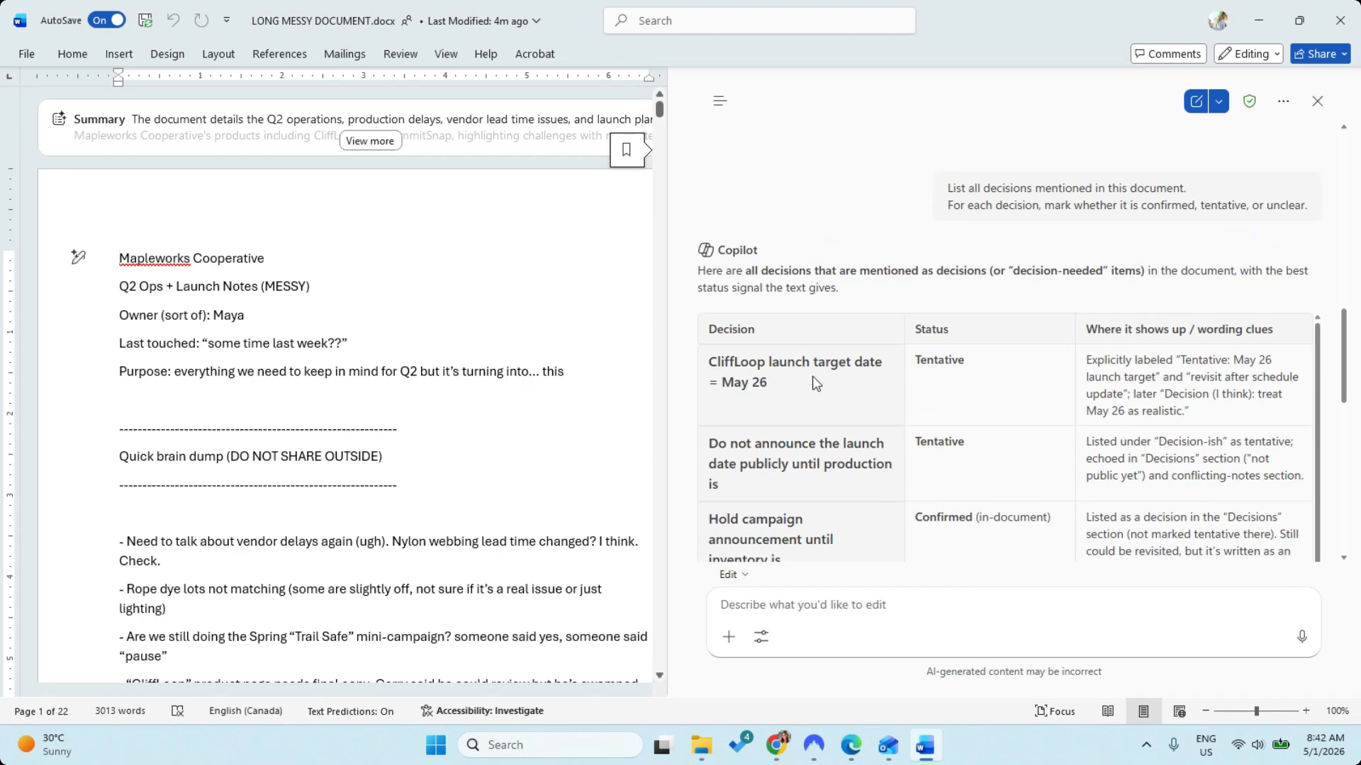
{"action": "scroll", "coordinate": [965, 441], "scroll_direction": "down", "scroll_amount": 2}
{"action": "scroll", "coordinate": [966, 441], "scroll_direction": "down", "scroll_amount": 3}
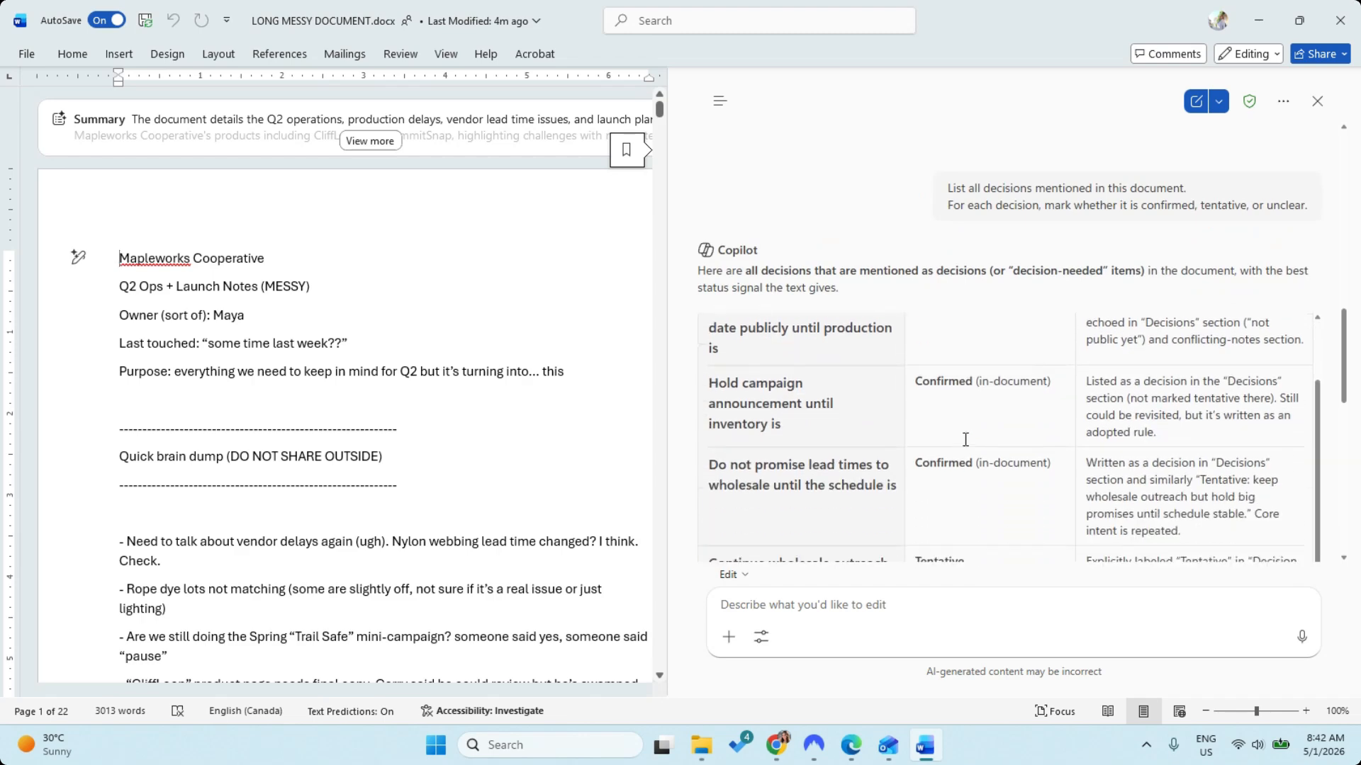
{"action": "scroll", "coordinate": [992, 450], "scroll_direction": "down", "scroll_amount": 4}
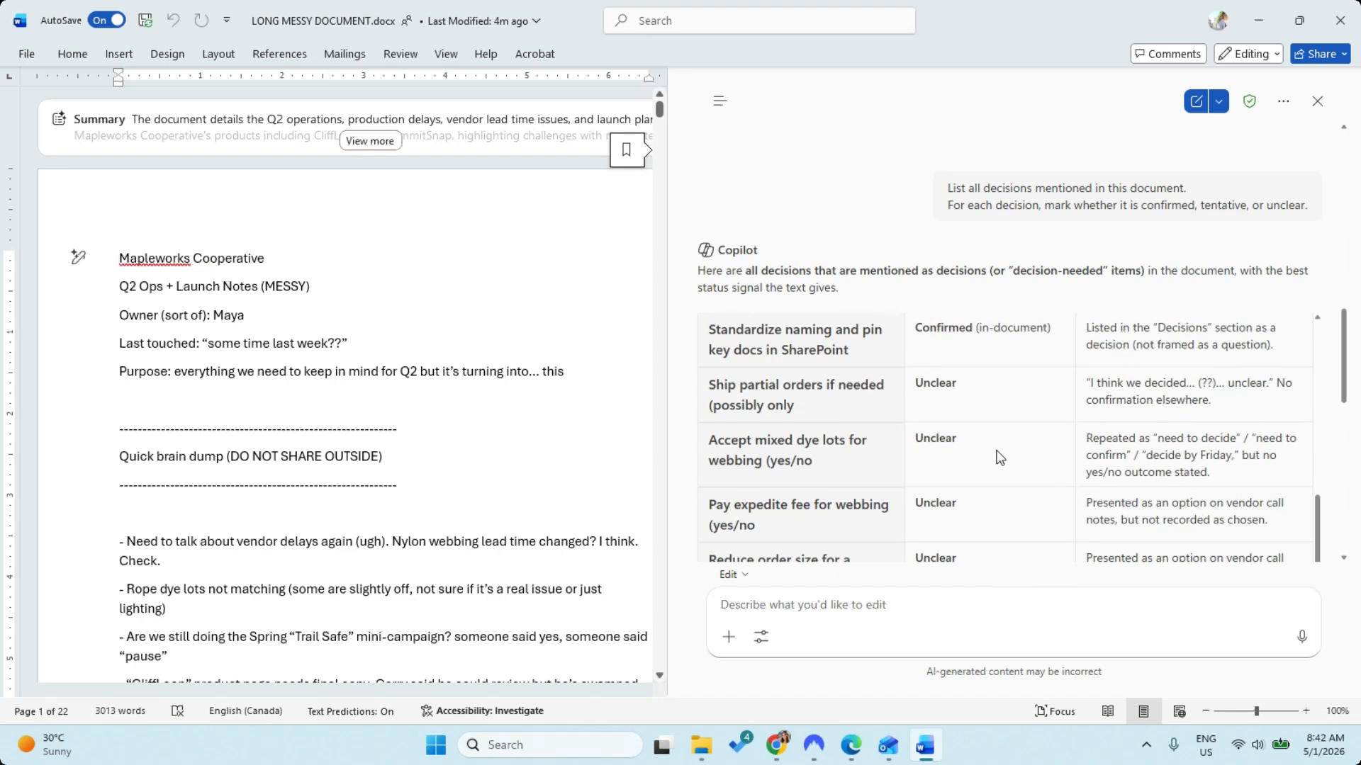
{"action": "scroll", "coordinate": [999, 469], "scroll_direction": "down", "scroll_amount": 2}
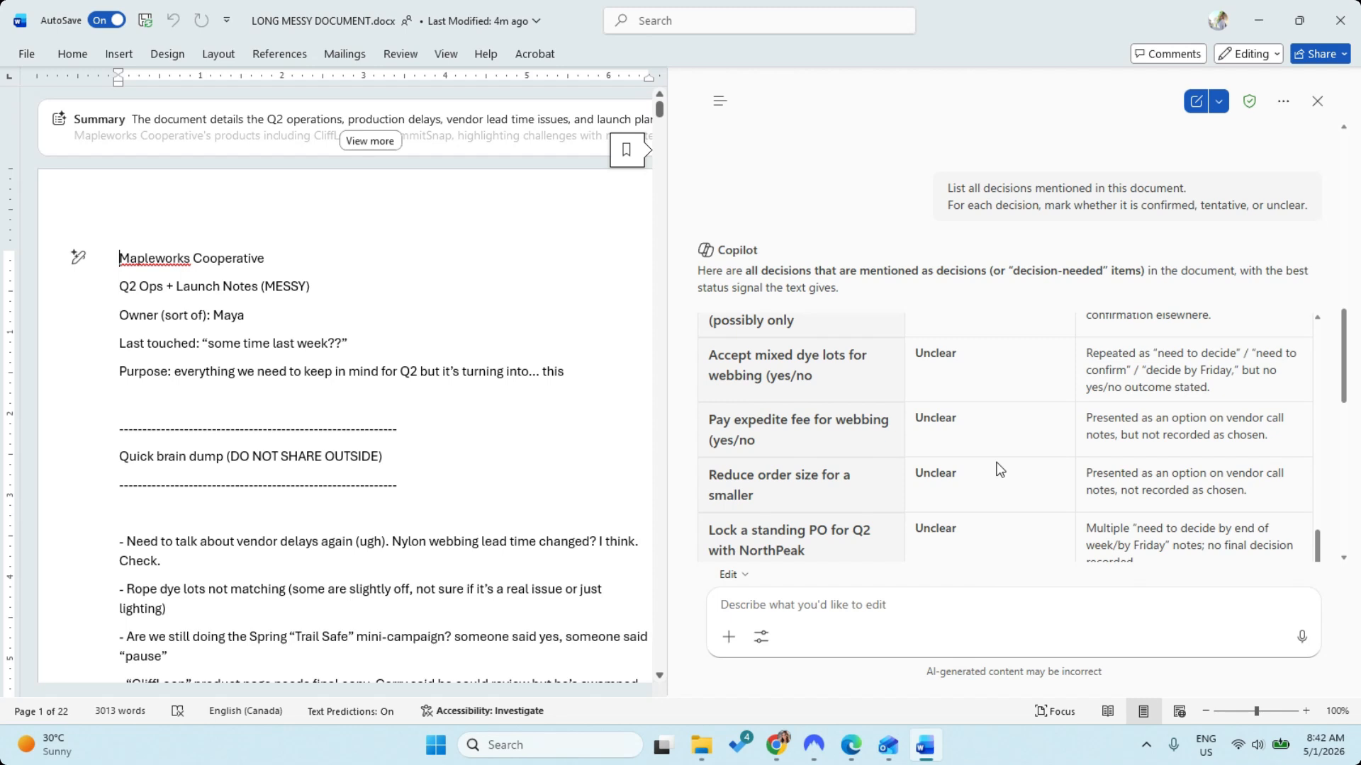
{"action": "scroll", "coordinate": [999, 469], "scroll_direction": "down", "scroll_amount": 4}
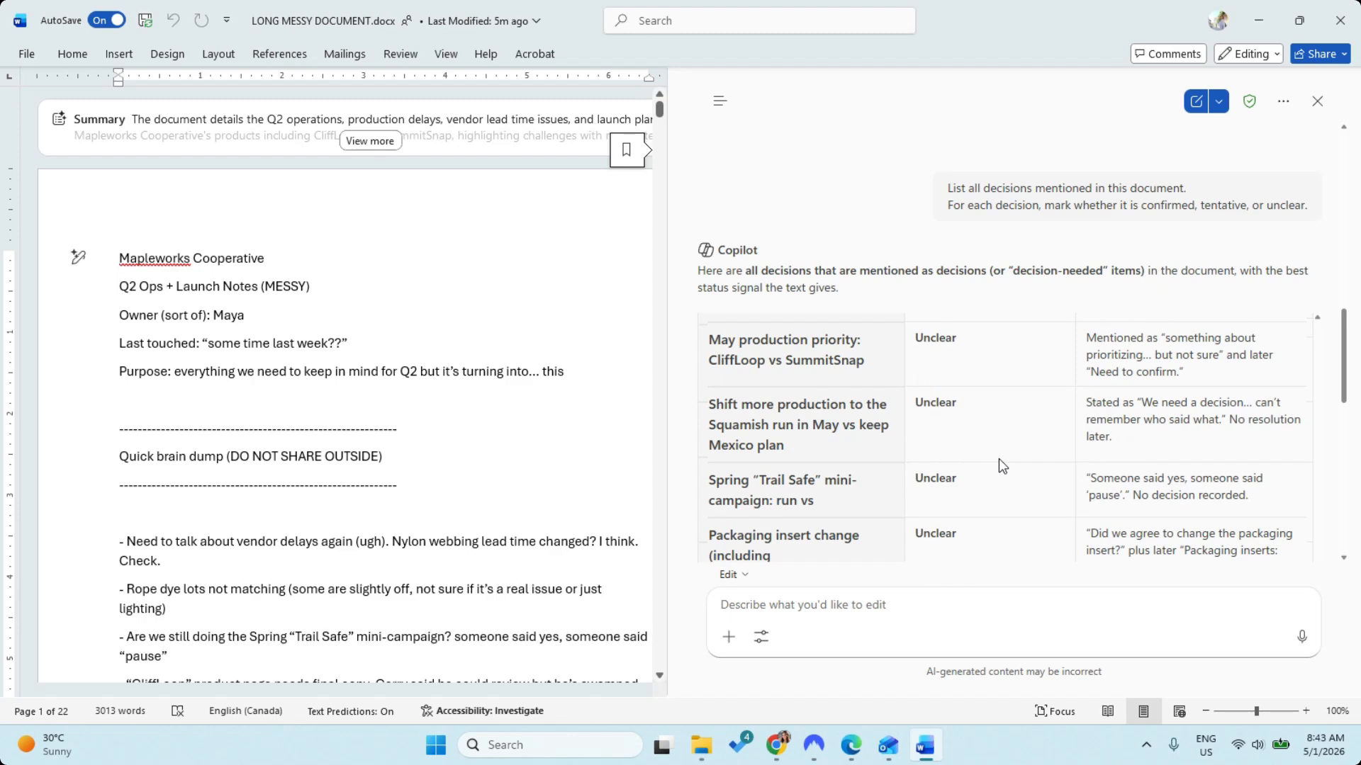
{"action": "scroll", "coordinate": [1021, 449], "scroll_direction": "down", "scroll_amount": 3}
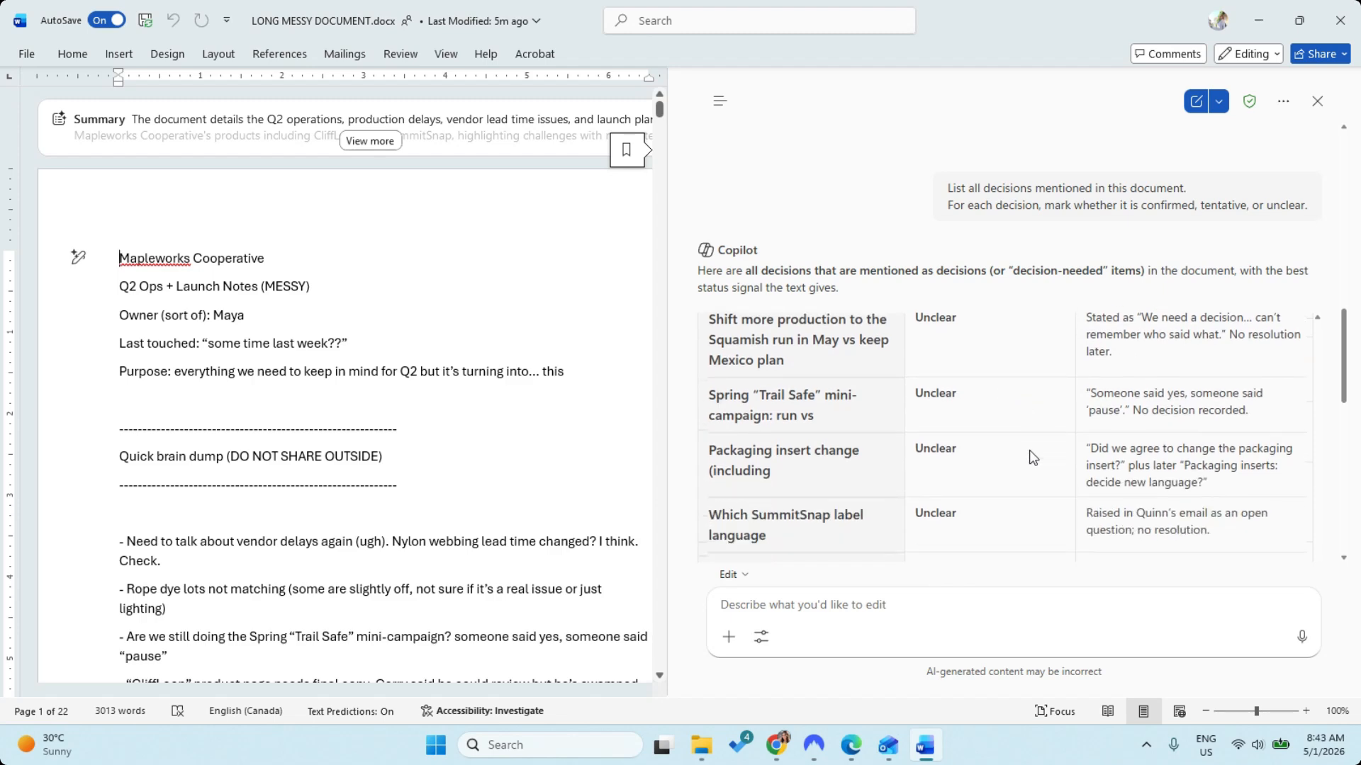
{"action": "scroll", "coordinate": [1036, 450], "scroll_direction": "down", "scroll_amount": 6}
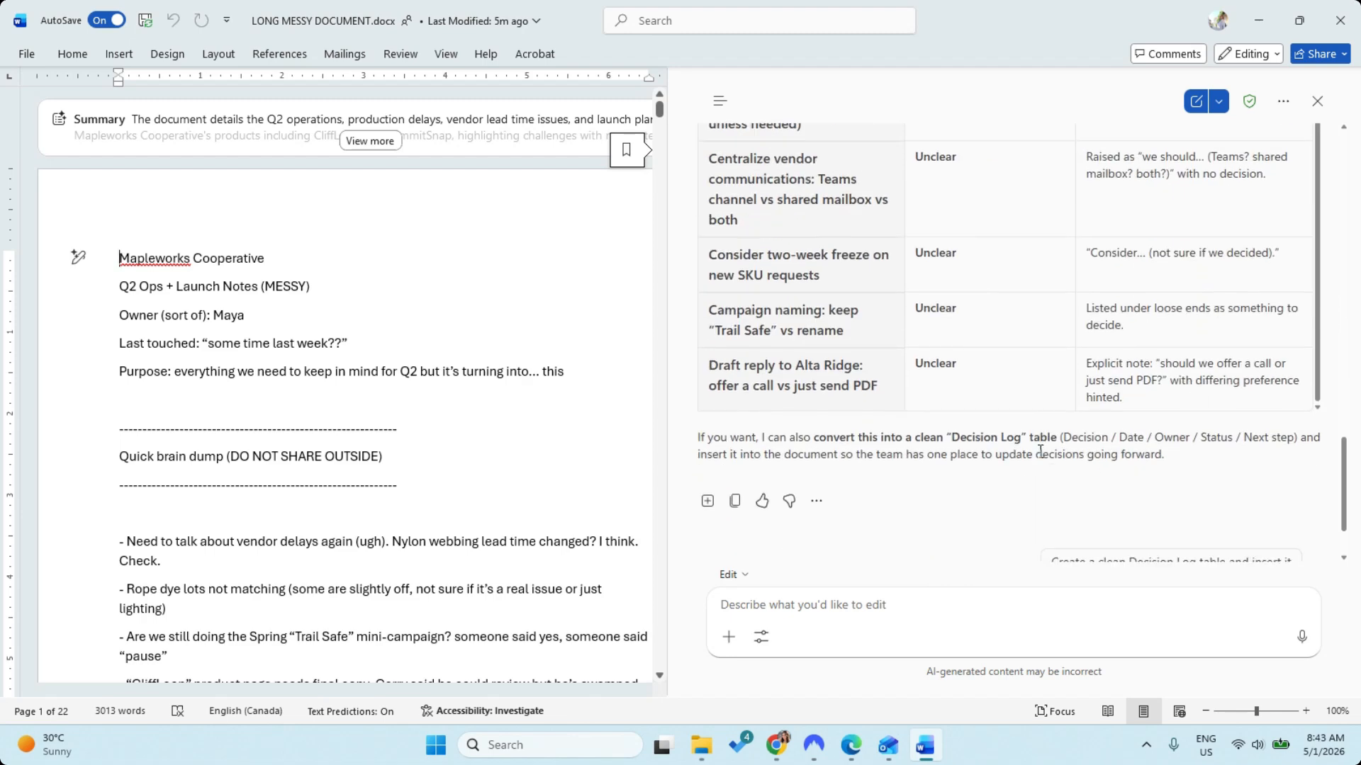
{"action": "scroll", "coordinate": [1038, 451], "scroll_direction": "up", "scroll_amount": 1}
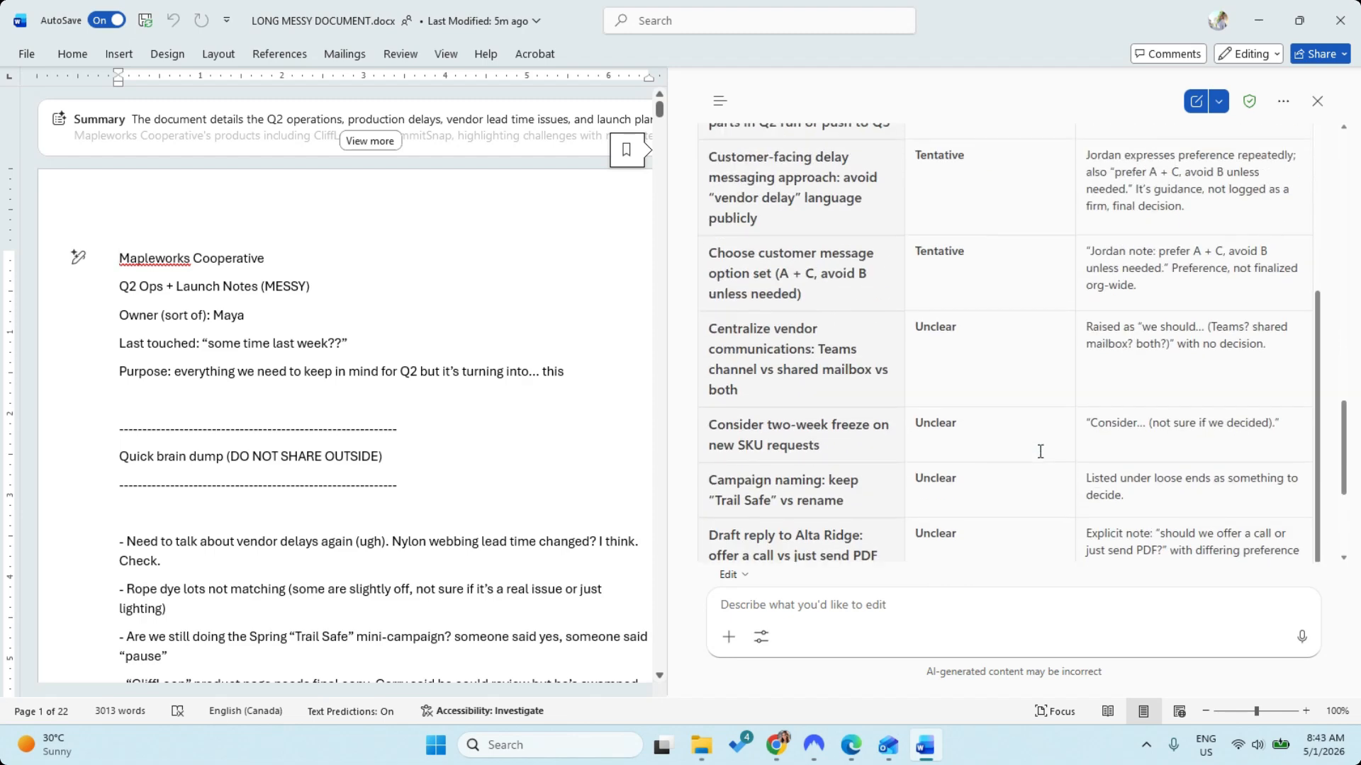
{"action": "scroll", "coordinate": [1039, 452], "scroll_direction": "up", "scroll_amount": 3}
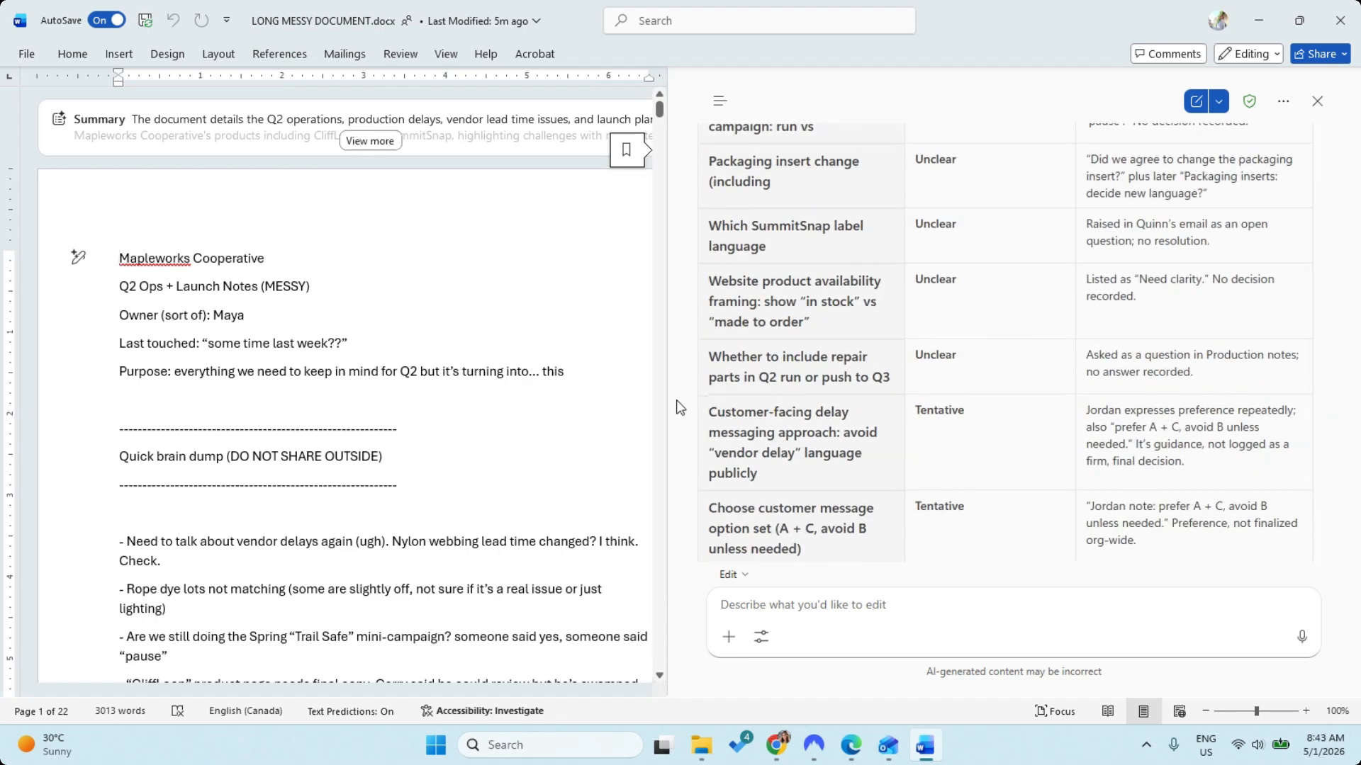
- Narrow the Copilot pane and ask it to extract all action items grouped by team (Ops, Marketing, QA, Customer Support, Systems), including owners and flagging missing ones
{"action": "left_click_drag", "start_coordinate": [666, 396], "coordinate": [992, 496]}
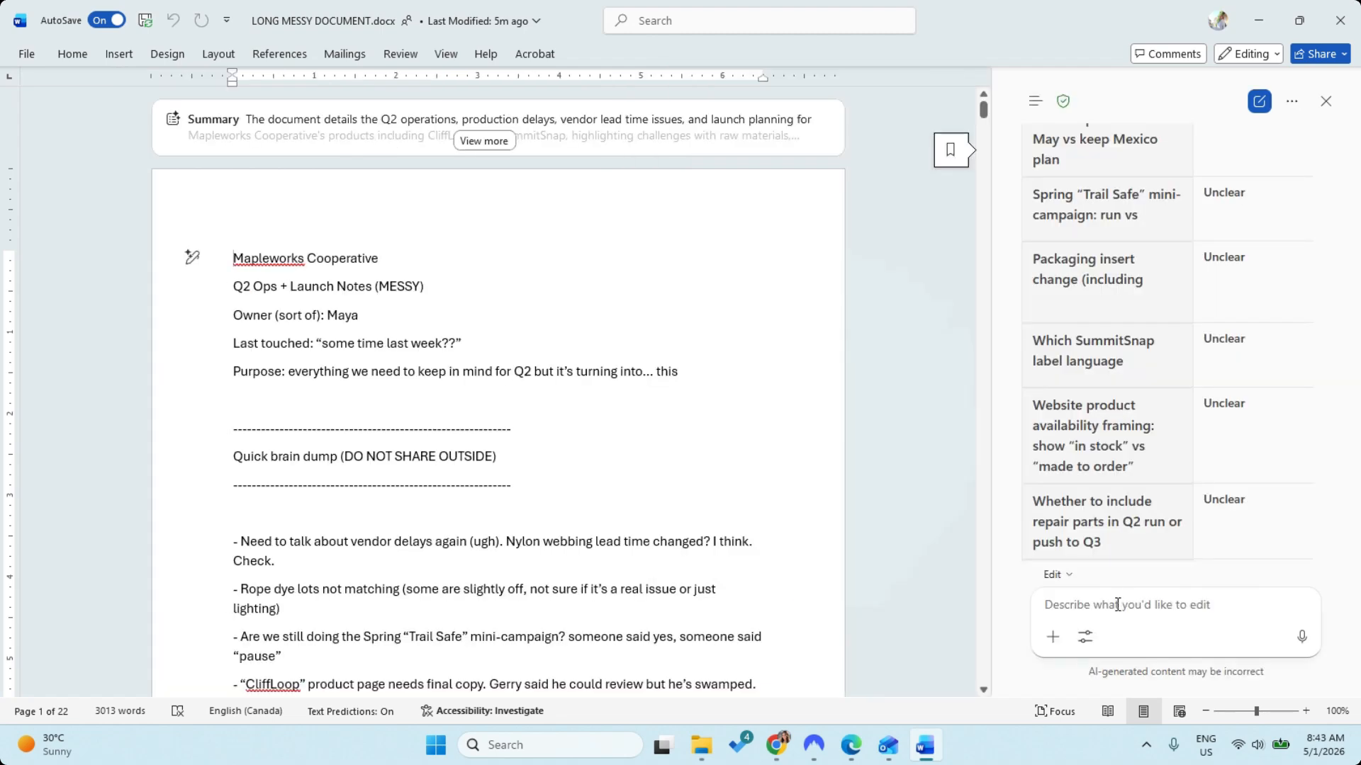
{"action": "left_click", "coordinate": [1118, 604]}
{"action": "type", "text": "Extract all action items from this document. Group them by team (Ops, Marketing, QA, Customer Support, Systems). Include owner if mentioned, and flag missing owners."}
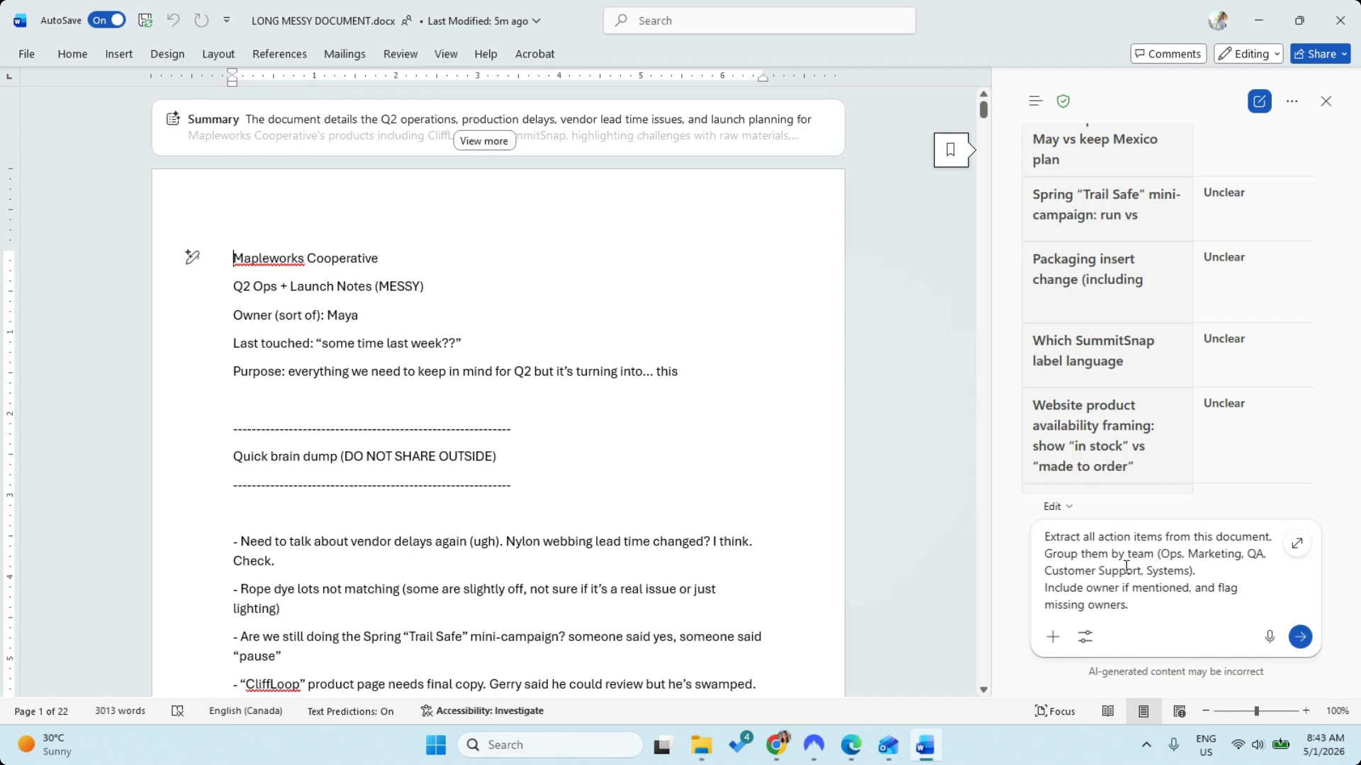
{"action": "left_click", "coordinate": [1301, 638]}
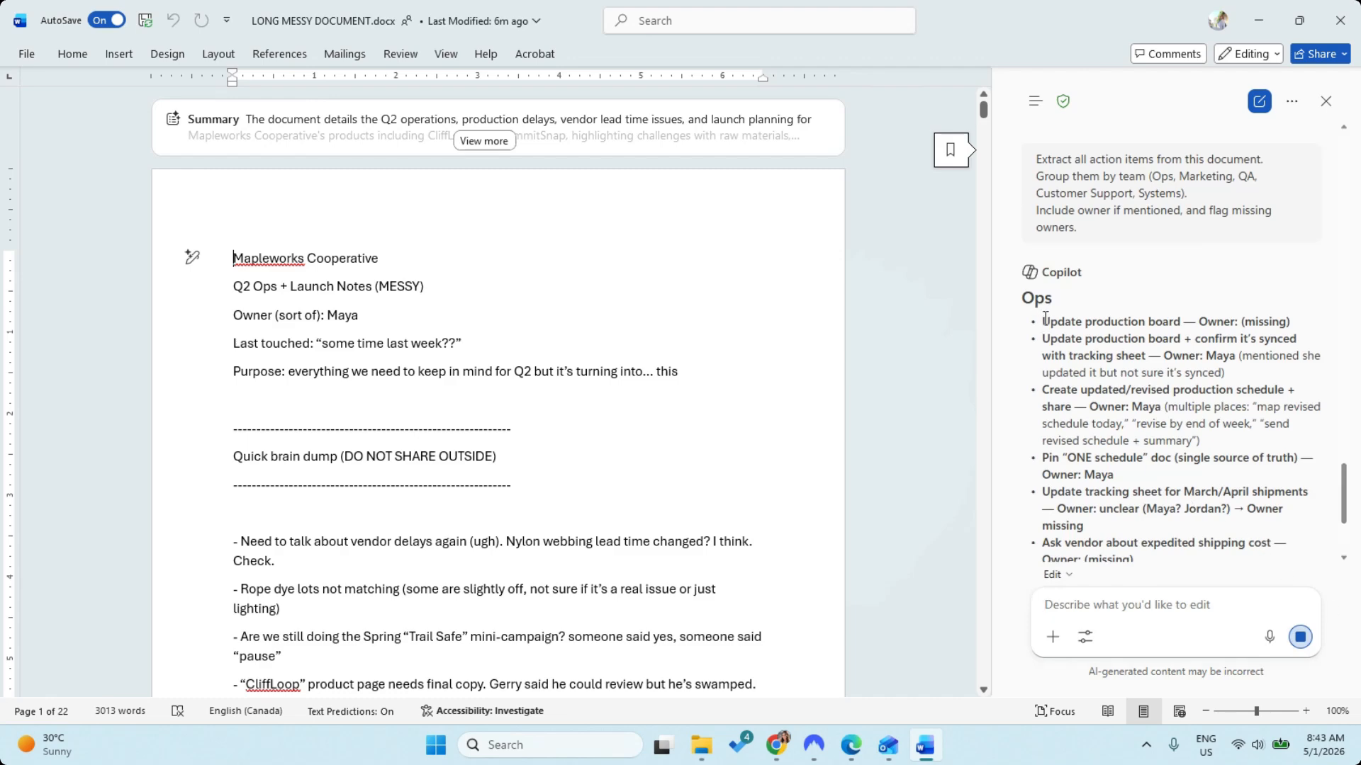
- Read through Copilot's action items for each team, from Ops to Systems (SharePoint), checking the listed and missing owners
{"action": "left_click_drag", "start_coordinate": [1041, 321], "coordinate": [1272, 544]}
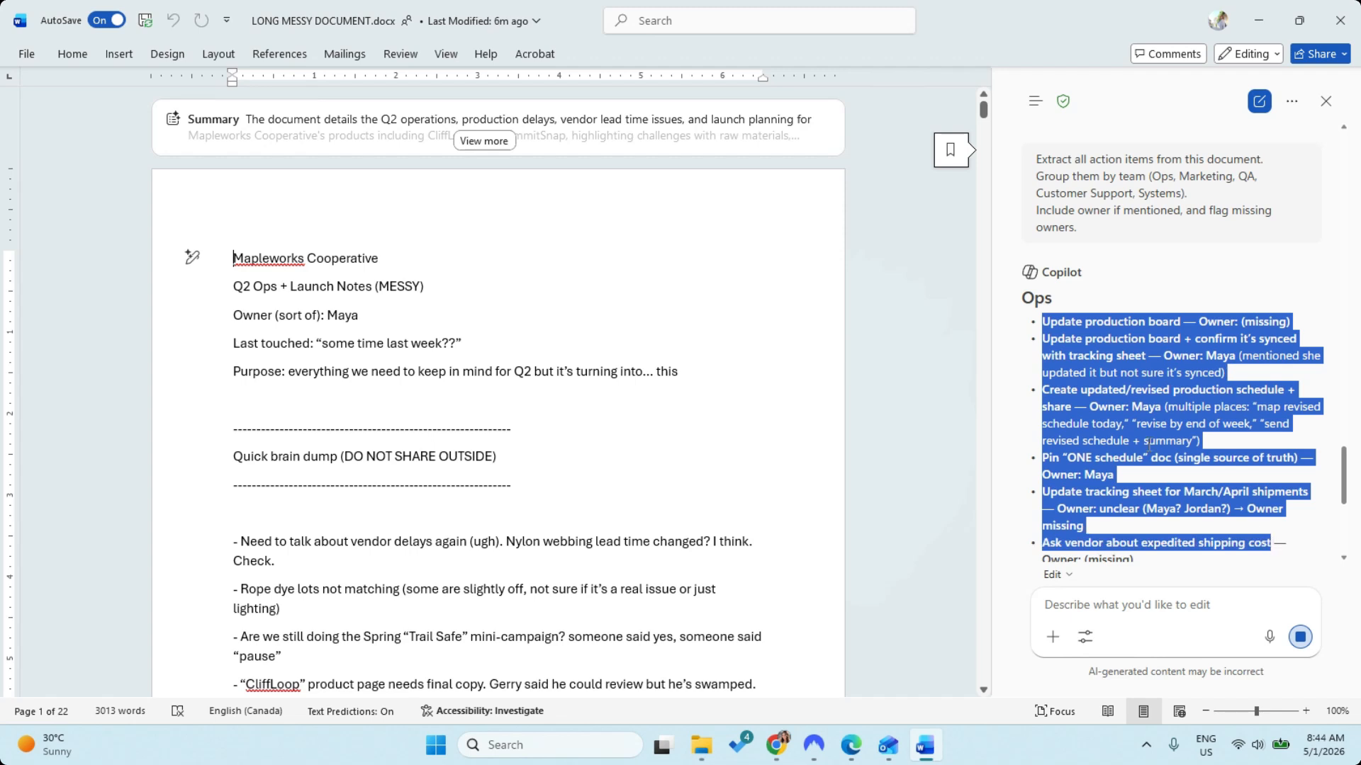
{"action": "left_click", "coordinate": [1146, 438]}
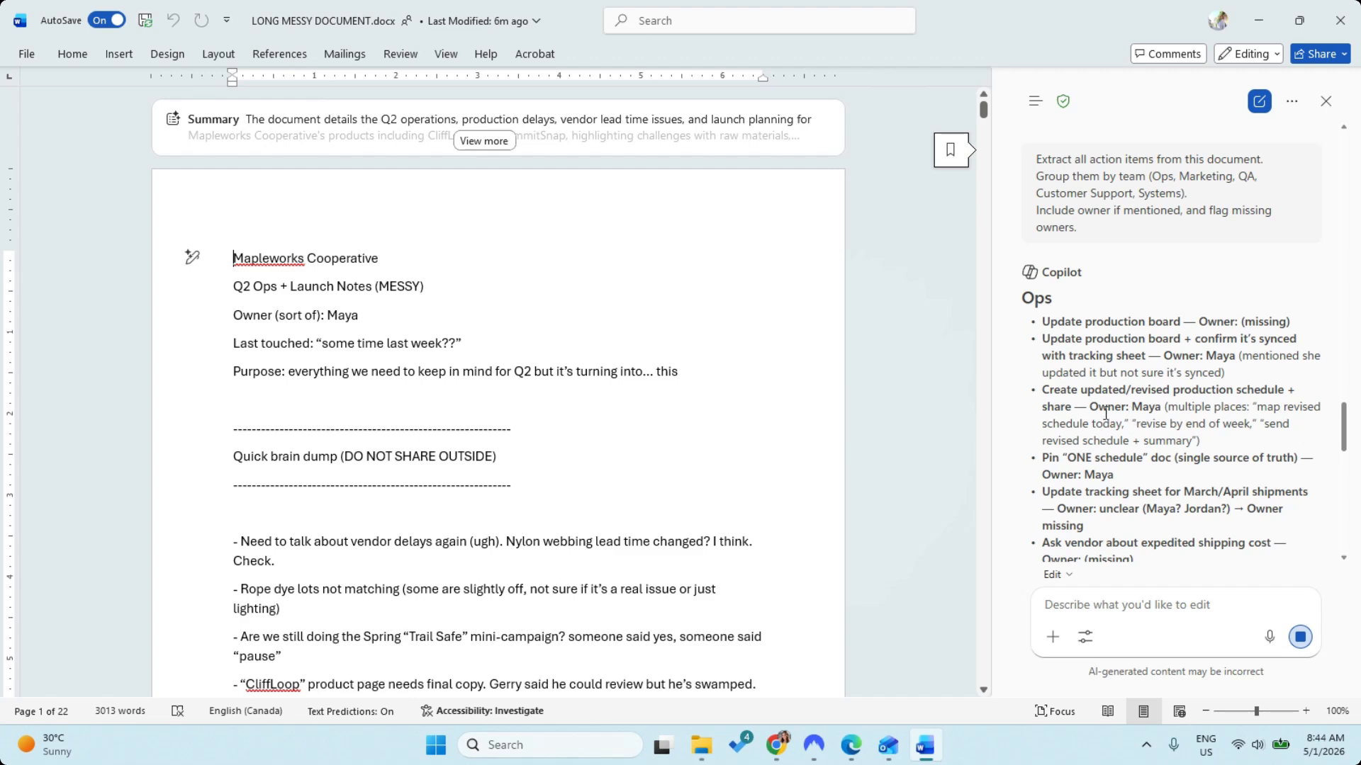
{"action": "scroll", "coordinate": [1134, 433], "scroll_direction": "down", "scroll_amount": 6}
{"action": "scroll", "coordinate": [1139, 458], "scroll_direction": "down", "scroll_amount": 3}
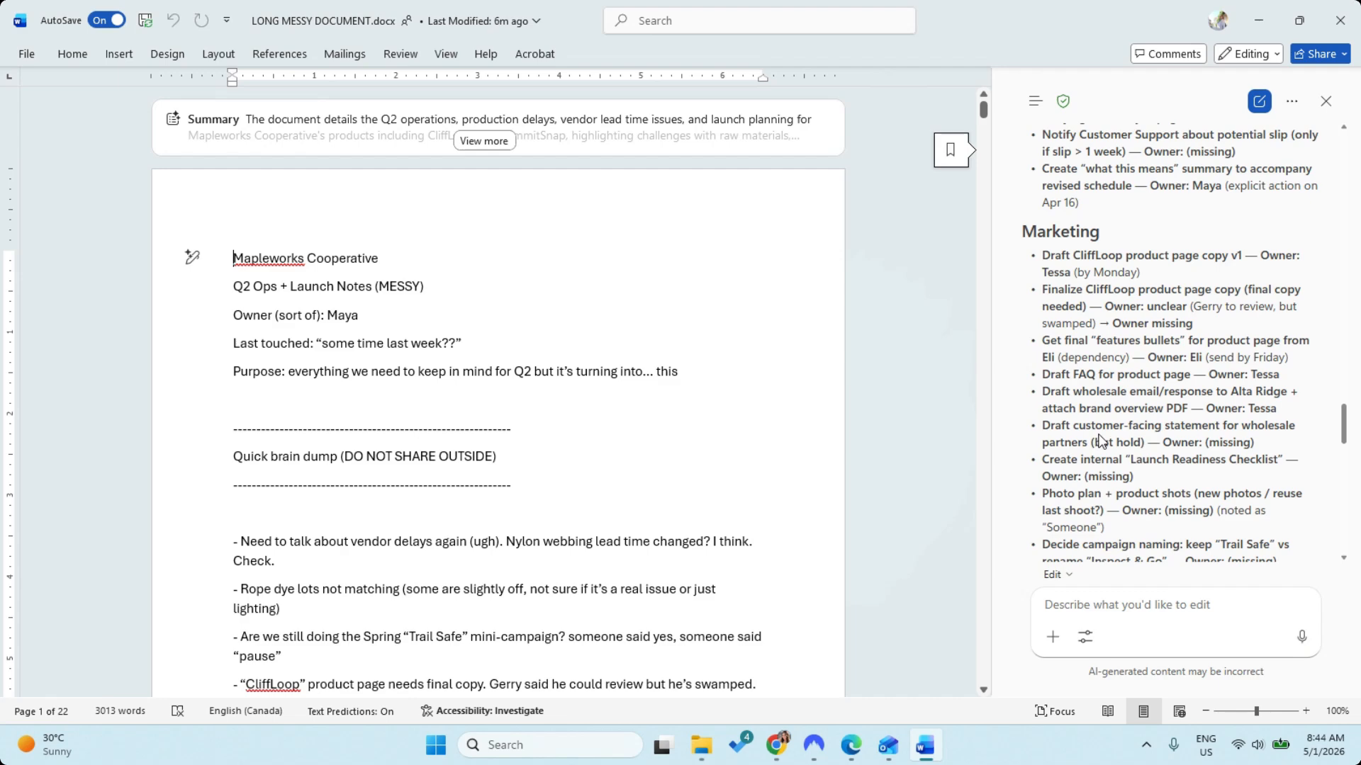
{"action": "scroll", "coordinate": [1100, 440], "scroll_direction": "down", "scroll_amount": 10}
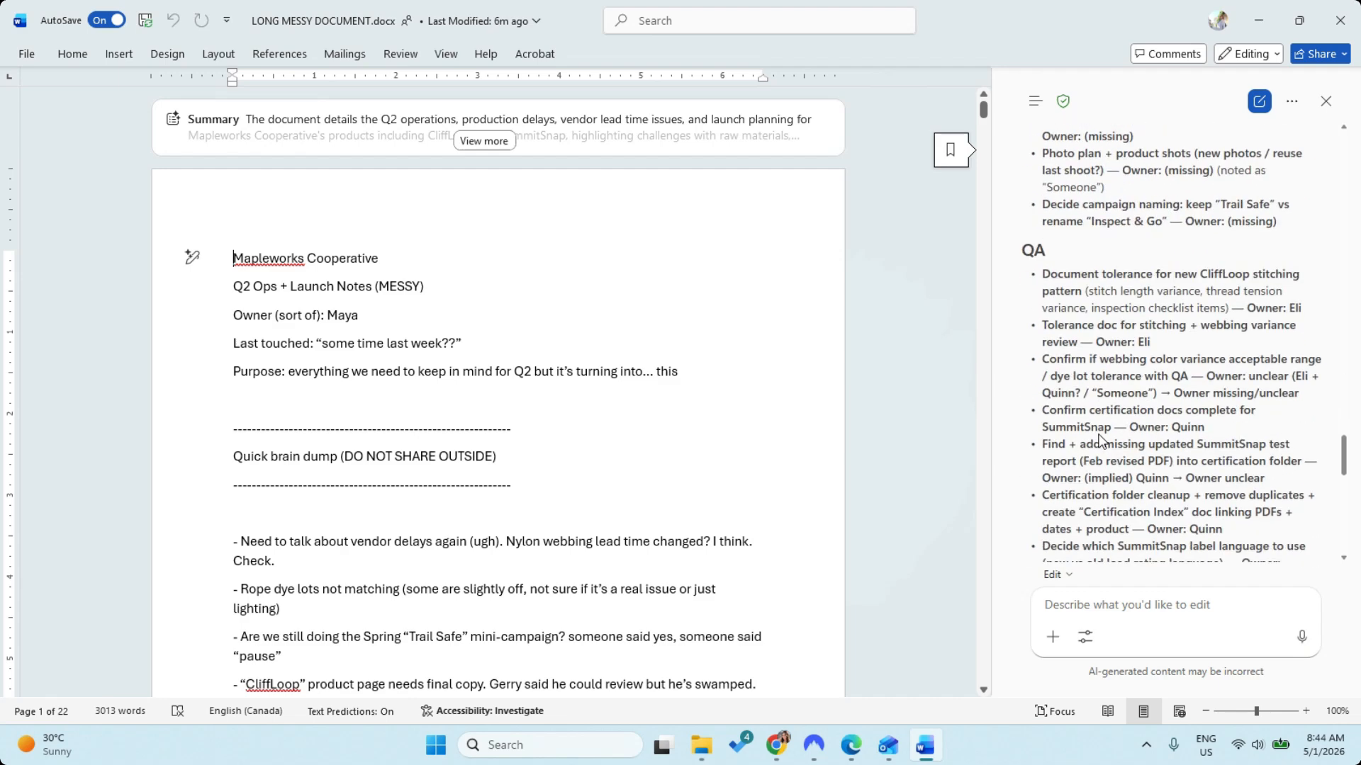
{"action": "scroll", "coordinate": [1110, 421], "scroll_direction": "down", "scroll_amount": 3}
{"action": "scroll", "coordinate": [1106, 415], "scroll_direction": "up", "scroll_amount": 3}
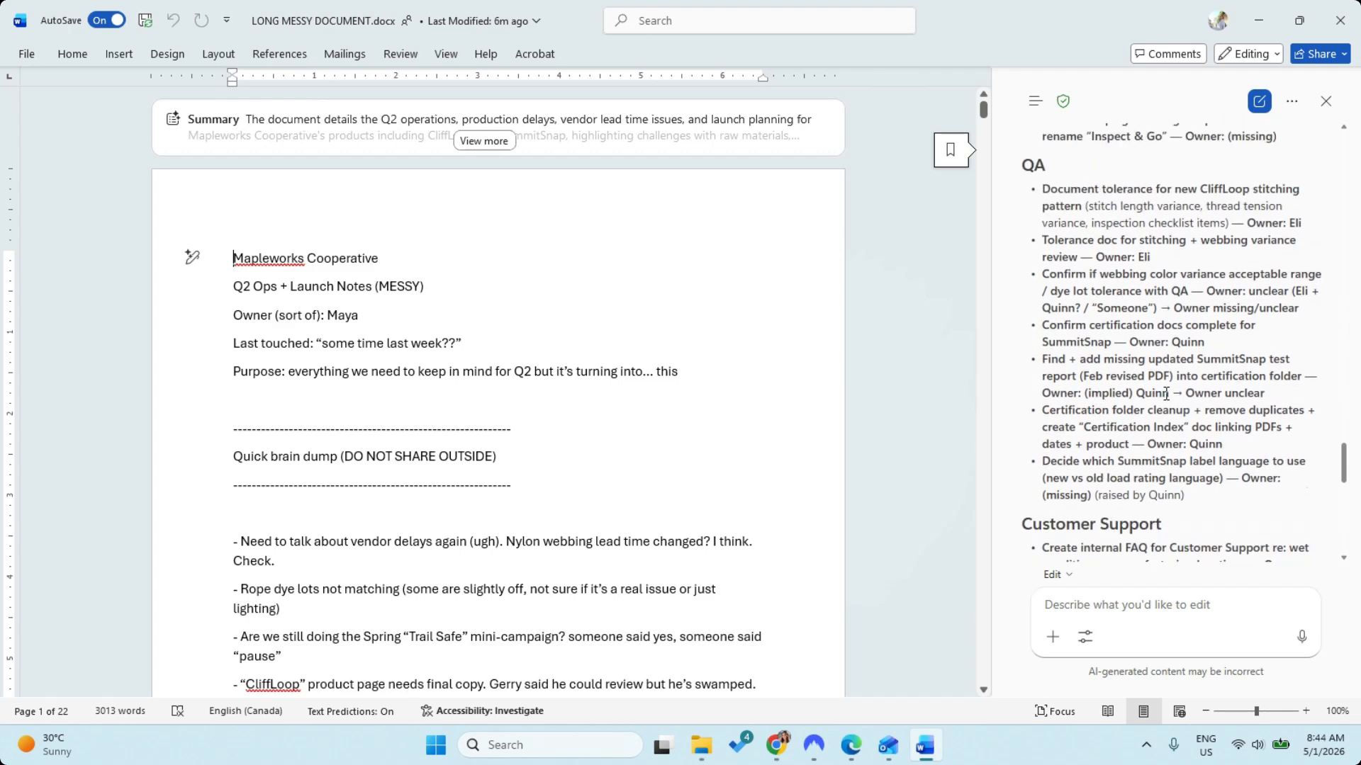
{"action": "scroll", "coordinate": [1166, 394], "scroll_direction": "down", "scroll_amount": 5}
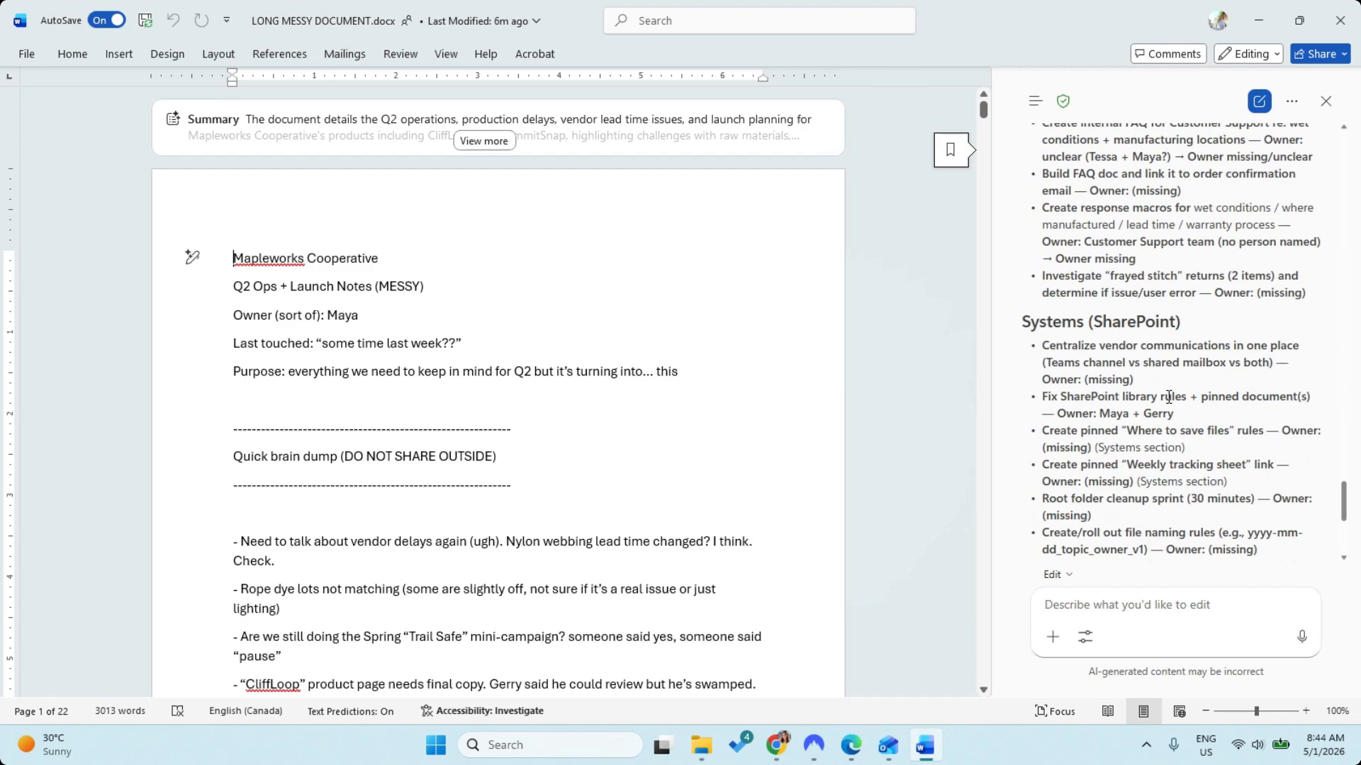
{"action": "scroll", "coordinate": [1169, 397], "scroll_direction": "down", "scroll_amount": 5}
{"action": "scroll", "coordinate": [1169, 397], "scroll_direction": "up", "scroll_amount": 3}
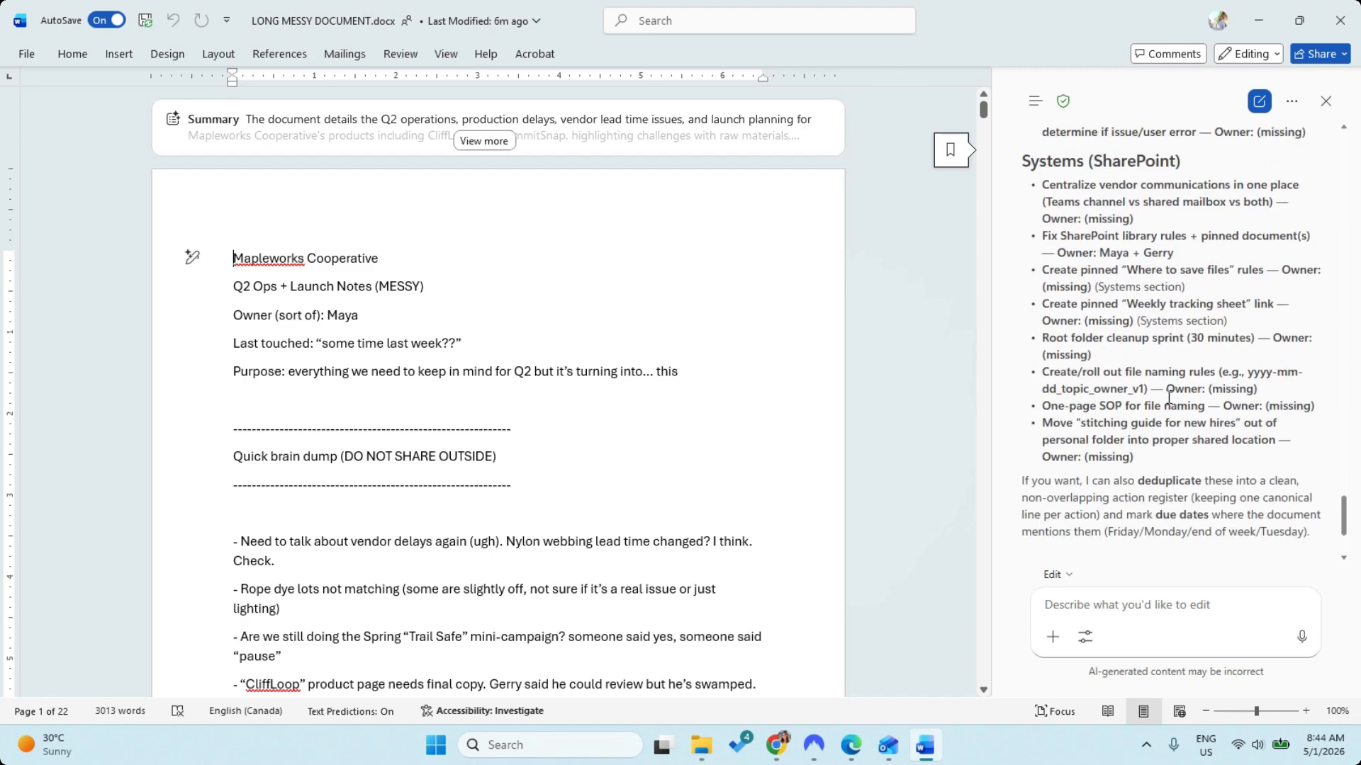
{"action": "scroll", "coordinate": [1170, 403], "scroll_direction": "down", "scroll_amount": 3}
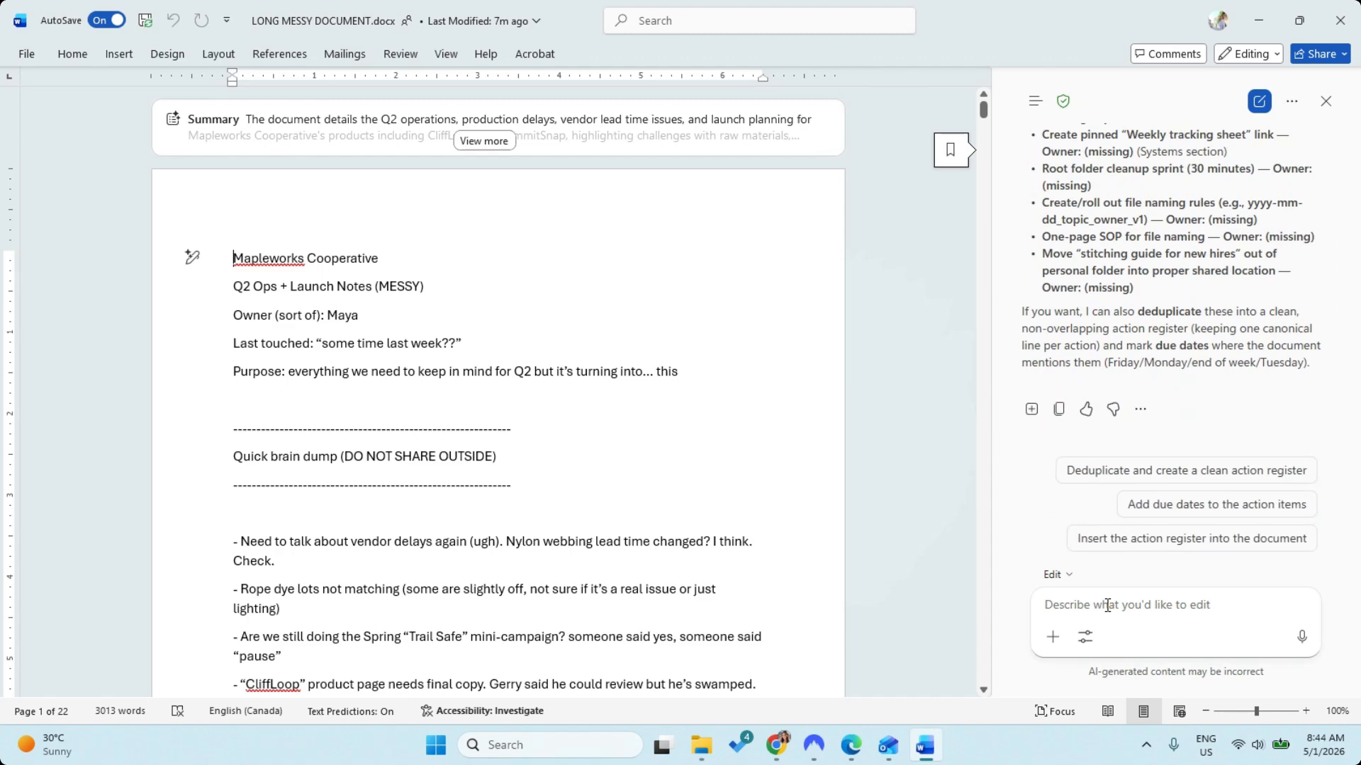
- Have Copilot create a one-page internal summary "Q2 CliffLoop Status – What This Means" from this document only, covering changes, why they matter, decisions, open questions and team actions
{"action": "type", "text": "Create a one-page internal summary called \"Q2 CliffLoop Status – What This Means\". Use these sections: - What changed - Why it matters - Current working decisions - Open questions - What each team needs to do next Use only information from this document."}
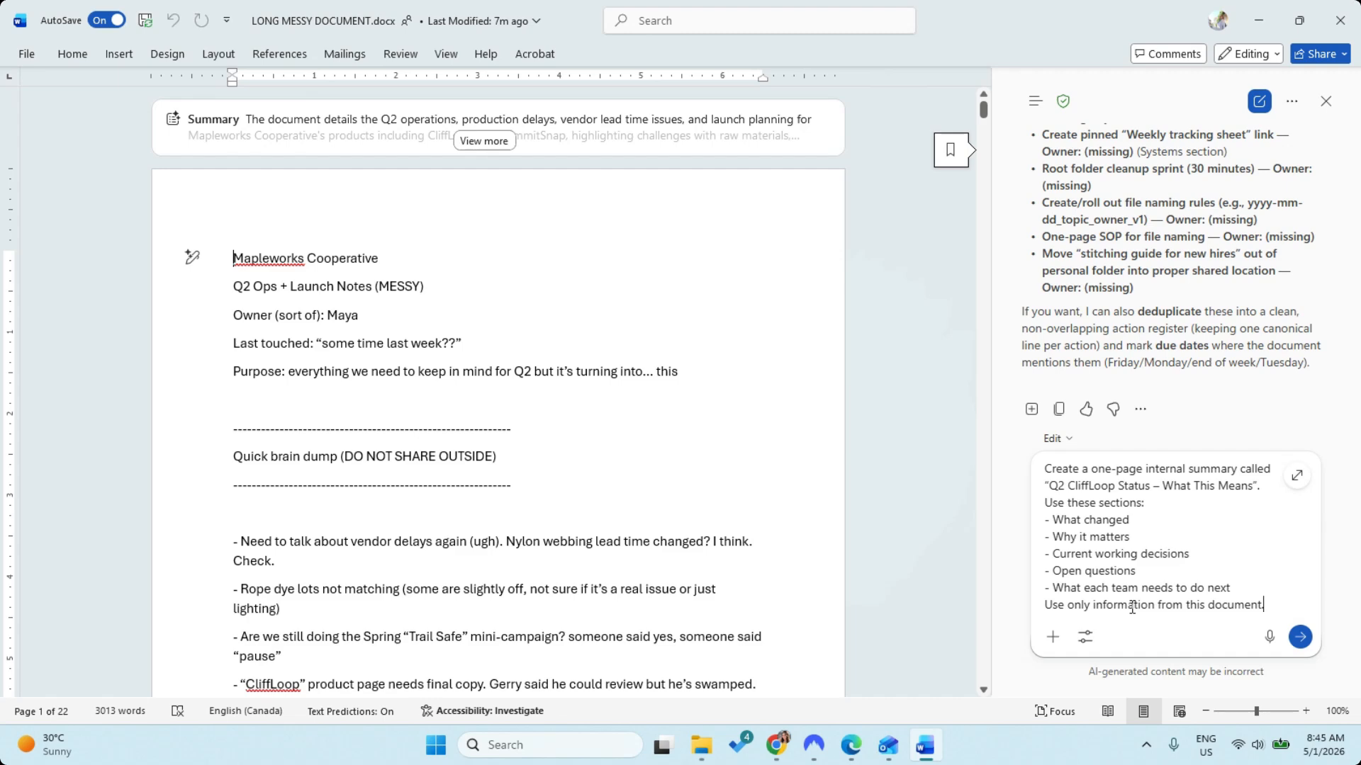
{"action": "left_click", "coordinate": [1306, 637]}
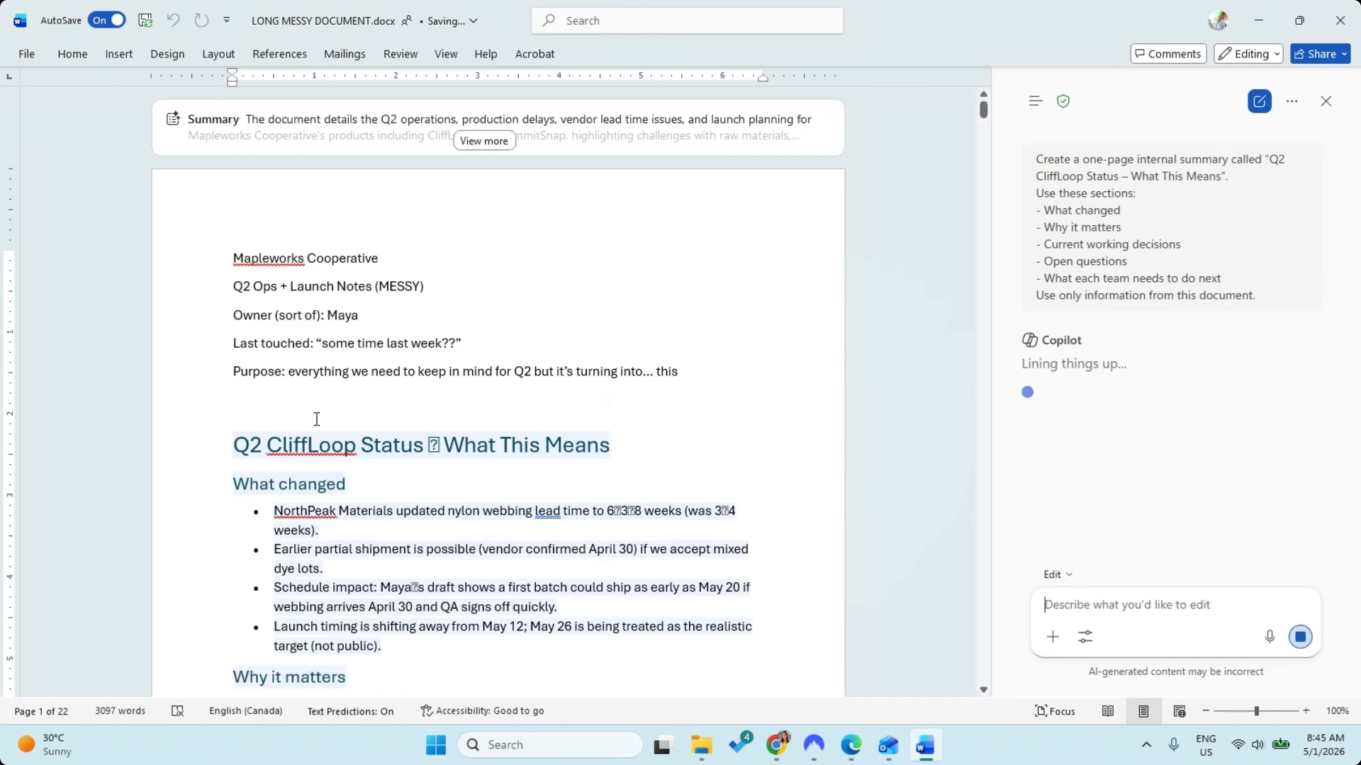
- Read the inserted summary's sections on what changed, why it matters, current working decisions and open questions
{"action": "scroll", "coordinate": [404, 454], "scroll_direction": "down", "scroll_amount": 3}
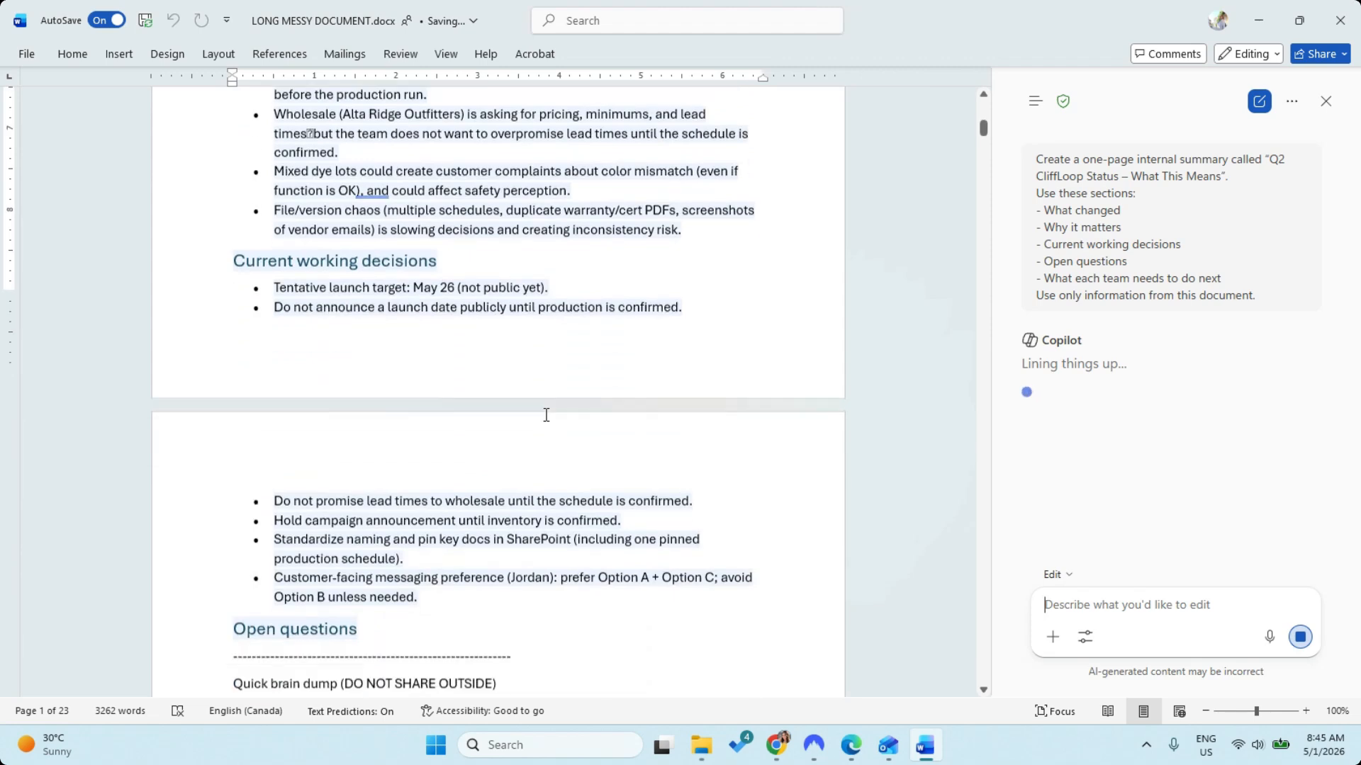
{"action": "scroll", "coordinate": [594, 477], "scroll_direction": "up", "scroll_amount": 2}
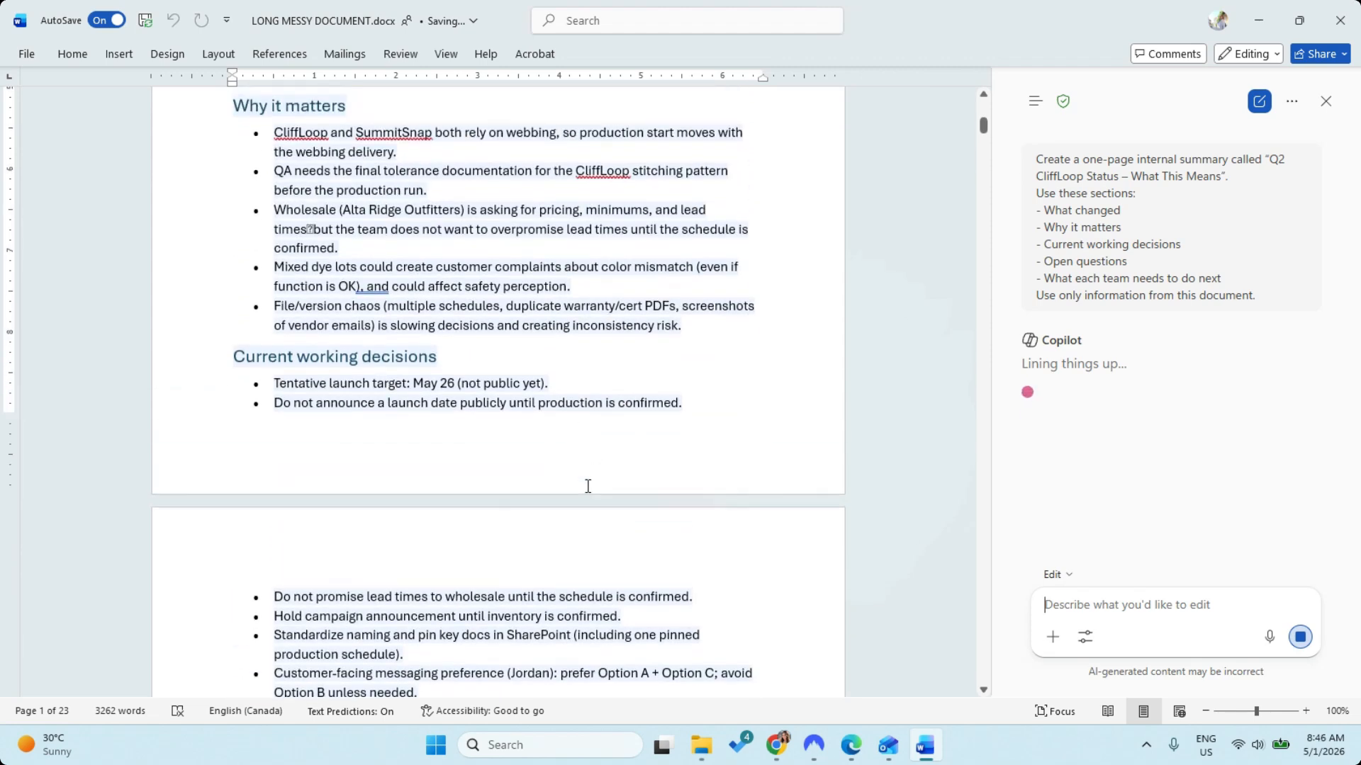
{"action": "scroll", "coordinate": [588, 486], "scroll_direction": "up", "scroll_amount": 4}
{"action": "scroll", "coordinate": [588, 487], "scroll_direction": "down", "scroll_amount": 1}
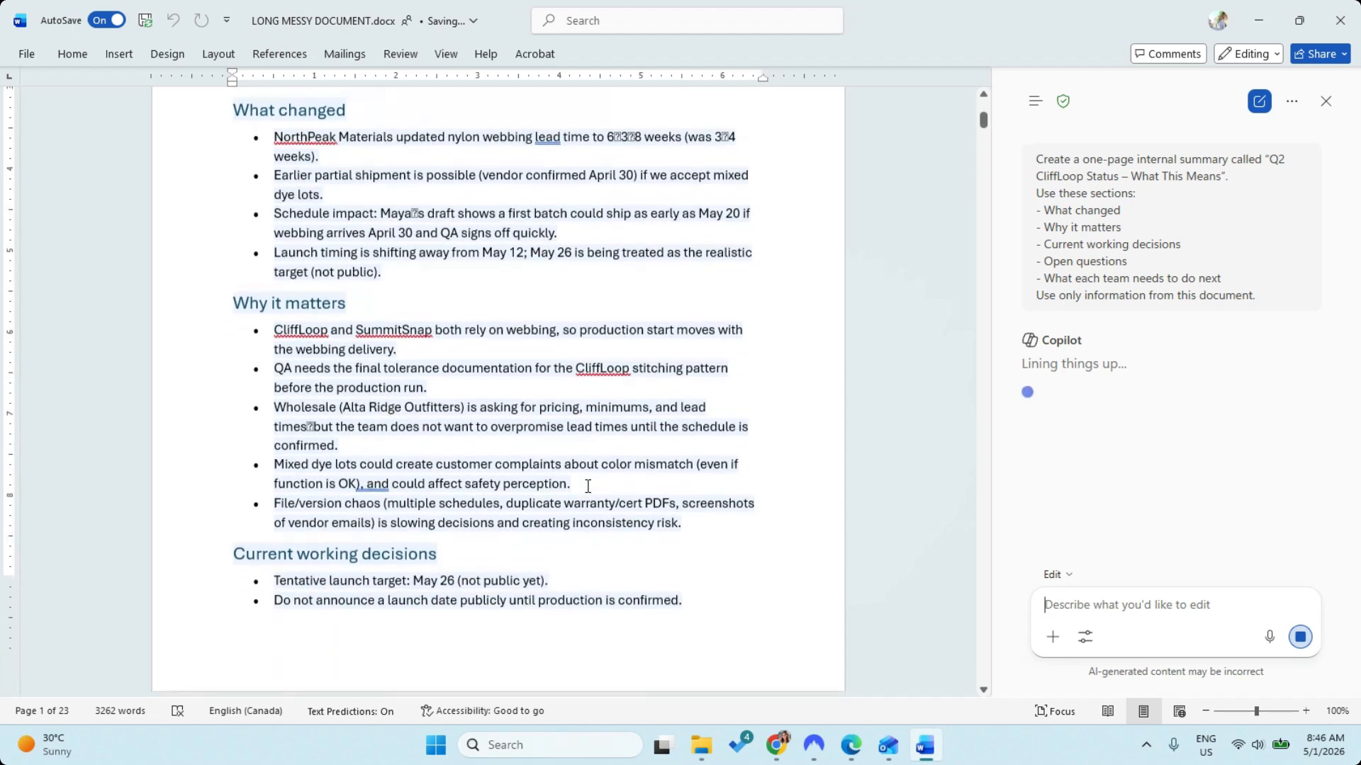
{"action": "scroll", "coordinate": [587, 486], "scroll_direction": "down", "scroll_amount": 5}
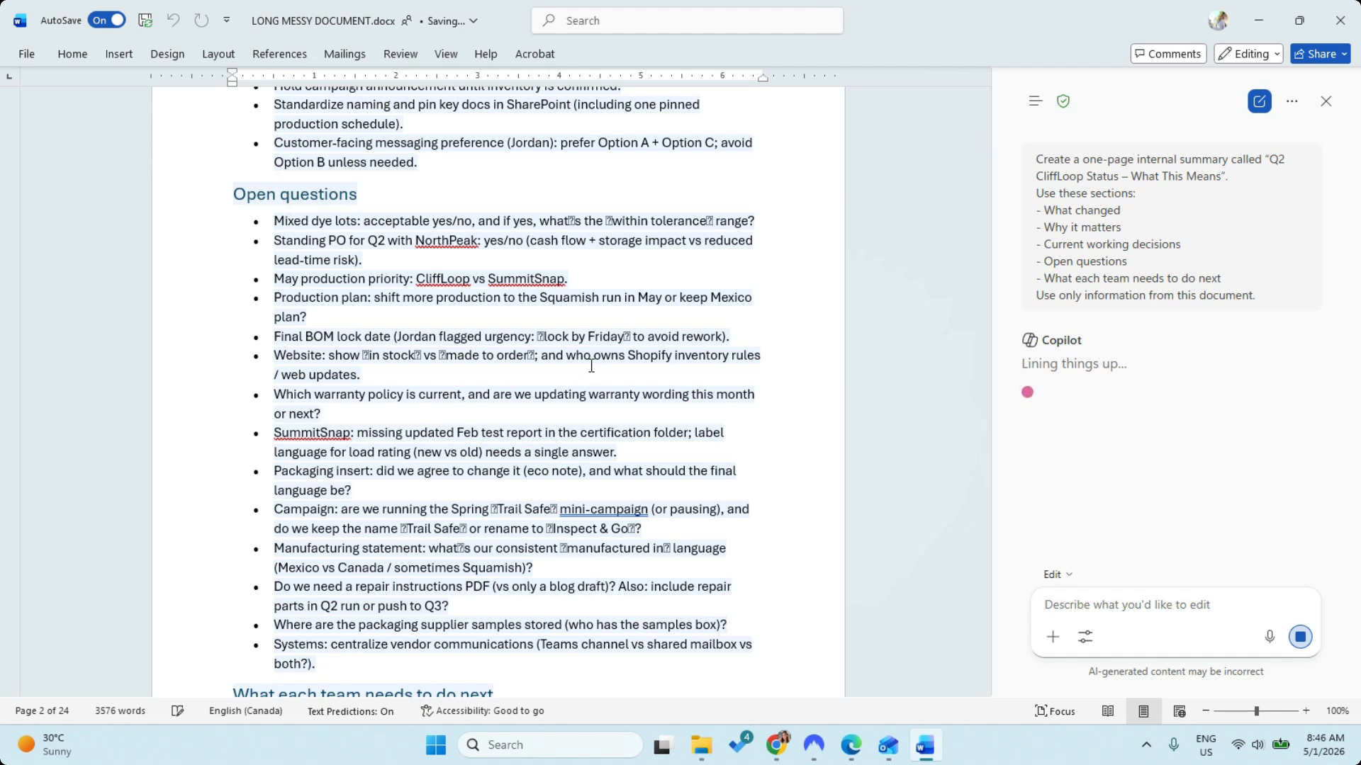
{"action": "scroll", "coordinate": [588, 368], "scroll_direction": "down", "scroll_amount": 2}
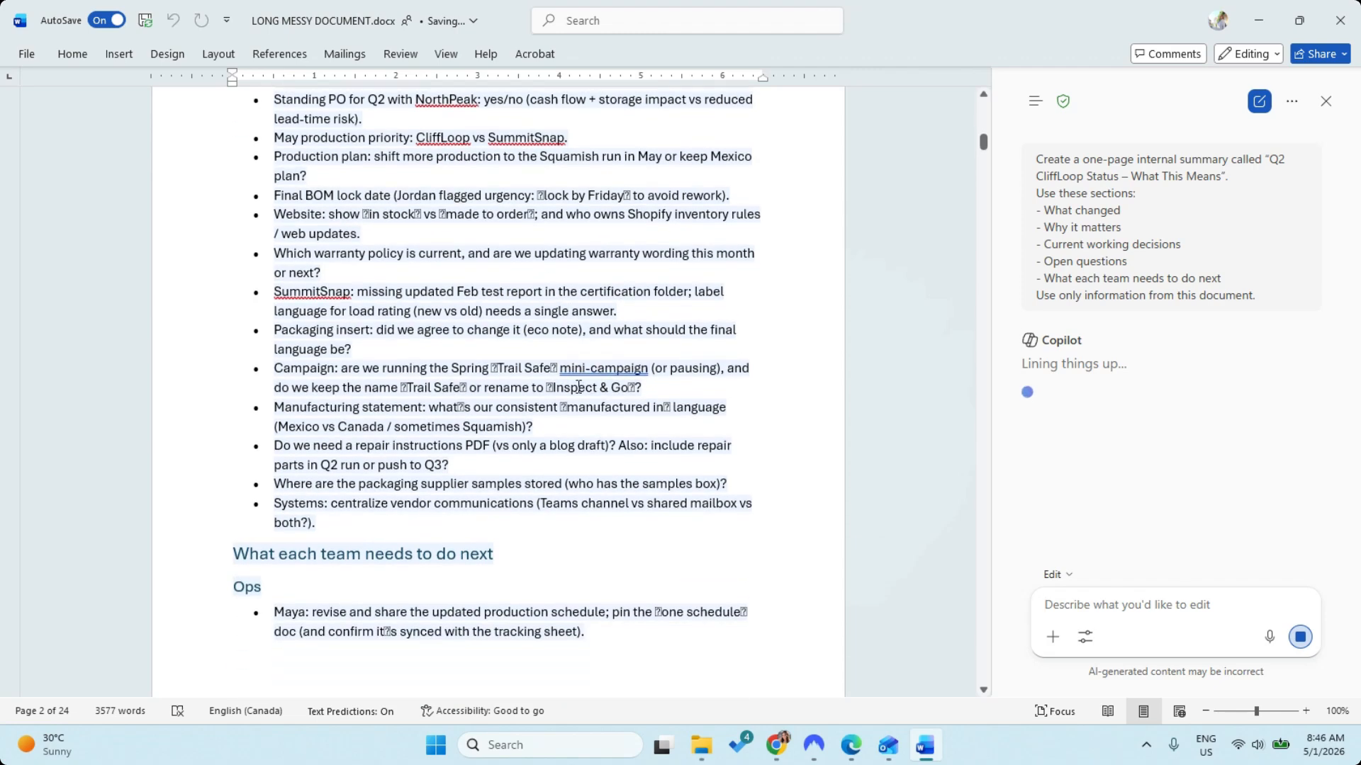
{"action": "scroll", "coordinate": [578, 387], "scroll_direction": "down", "scroll_amount": 2}
{"action": "scroll", "coordinate": [567, 401], "scroll_direction": "up", "scroll_amount": 2}
{"action": "scroll", "coordinate": [560, 411], "scroll_direction": "down", "scroll_amount": 3}
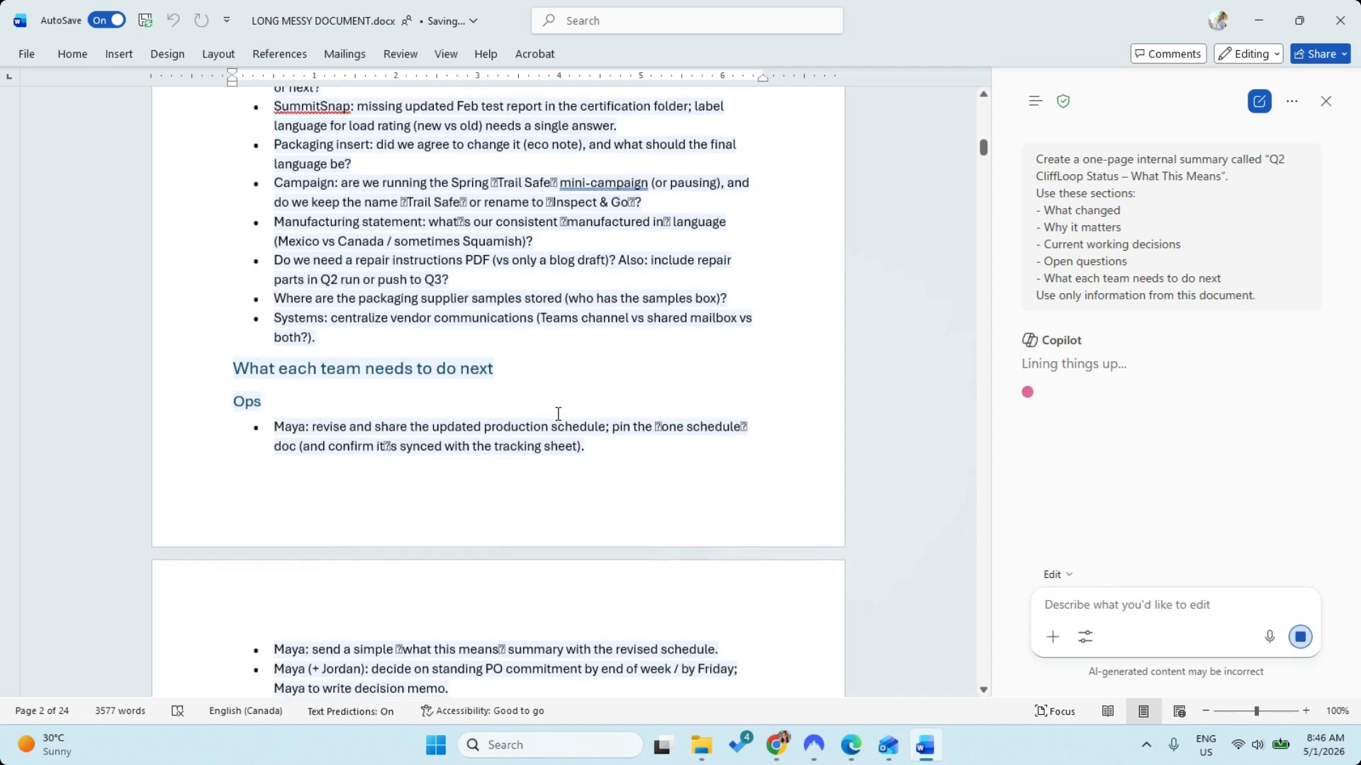
- Examine the Ops, QA and Marketing / Web tasks under "What each team needs to do next"
{"action": "scroll", "coordinate": [567, 407], "scroll_direction": "down", "scroll_amount": 3}
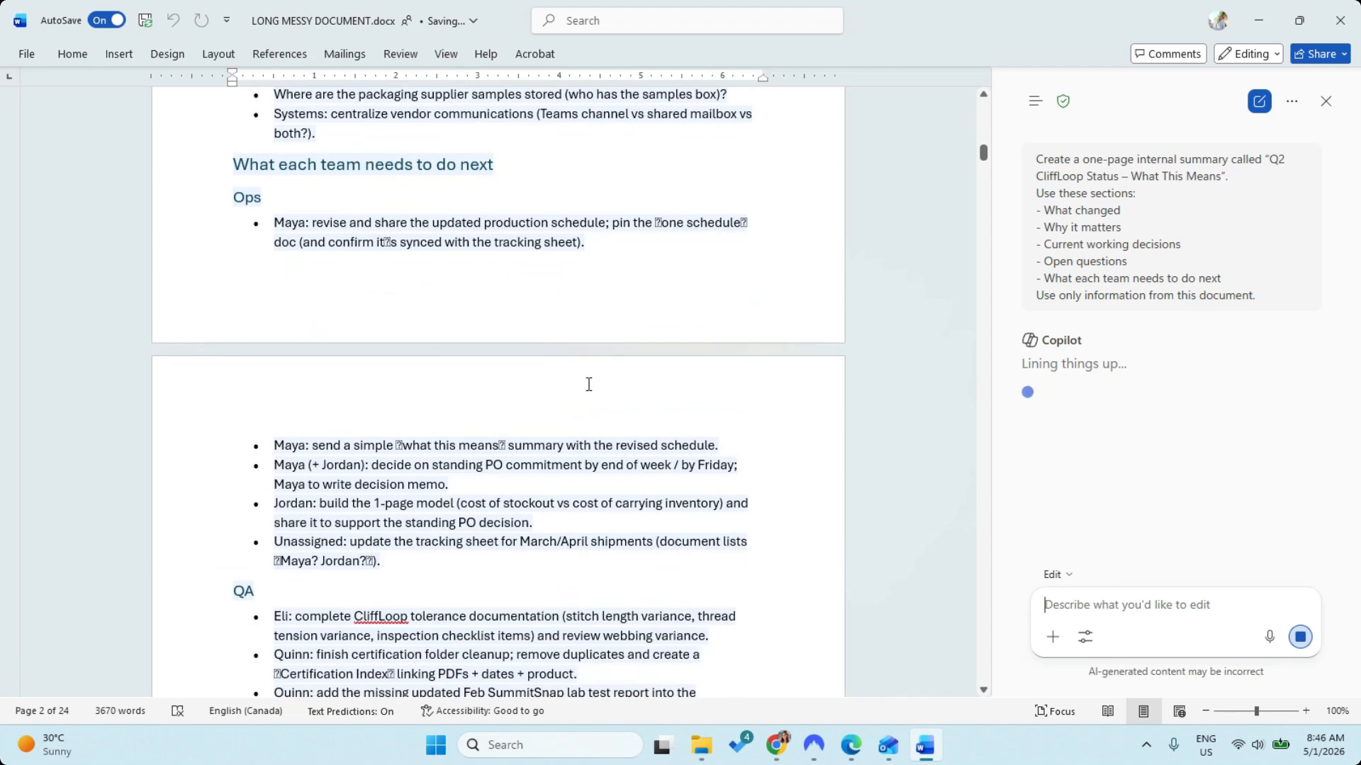
{"action": "scroll", "coordinate": [559, 389], "scroll_direction": "down", "scroll_amount": 3}
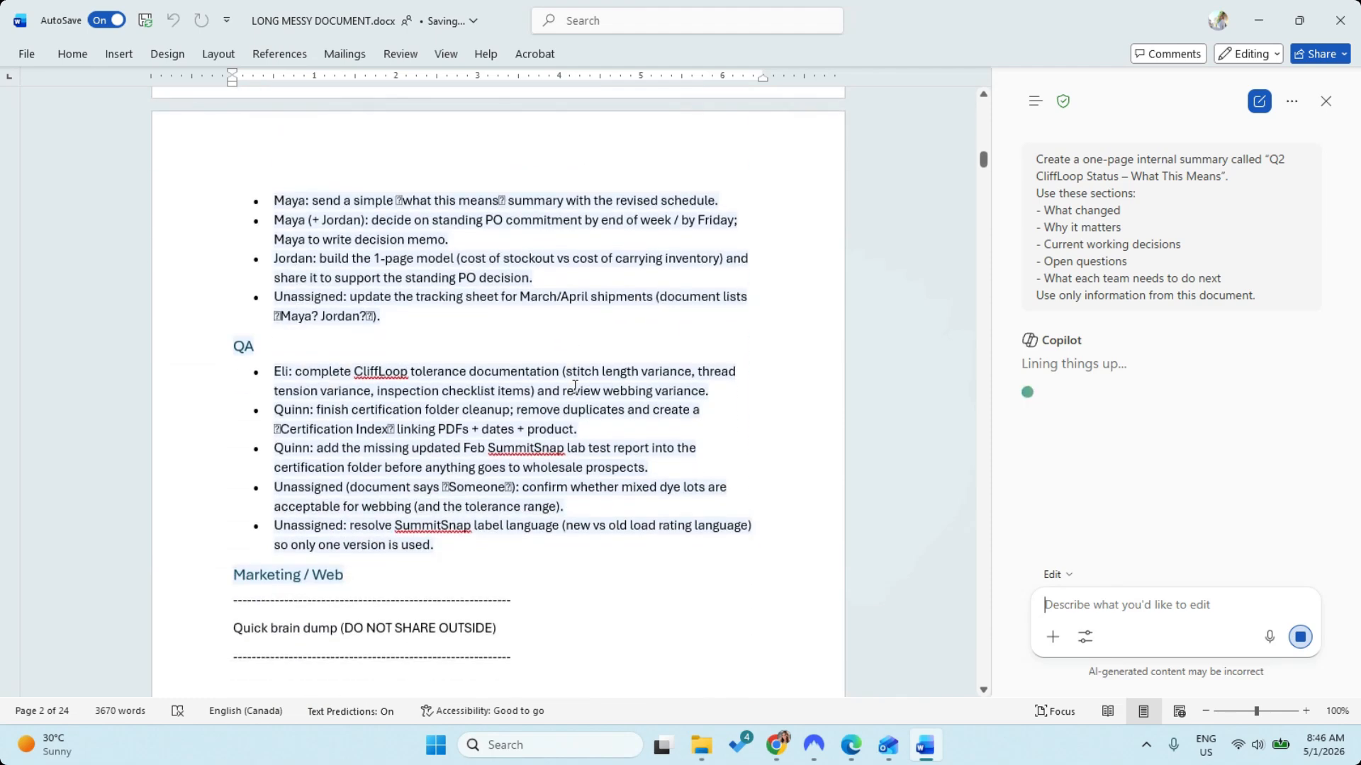
{"action": "scroll", "coordinate": [575, 386], "scroll_direction": "up", "scroll_amount": 4}
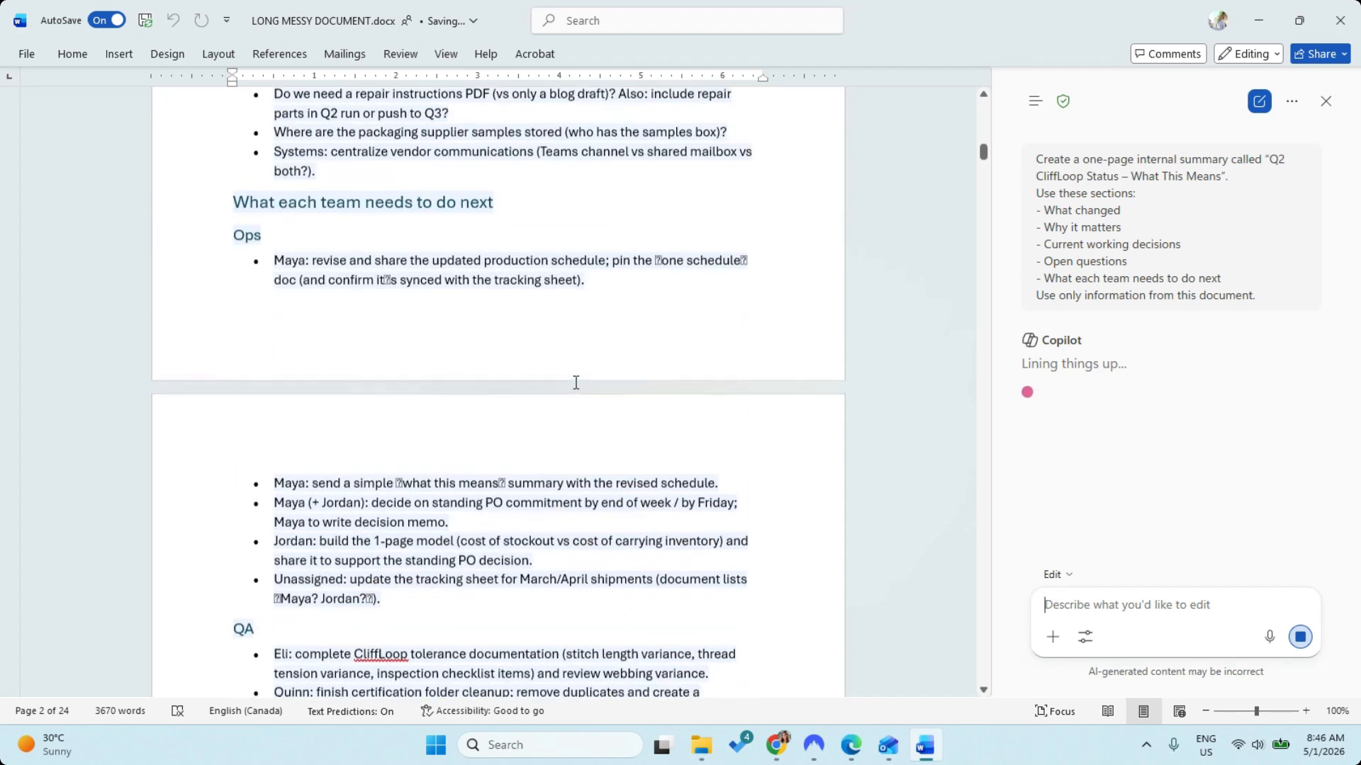
{"action": "scroll", "coordinate": [575, 381], "scroll_direction": "down", "scroll_amount": 4}
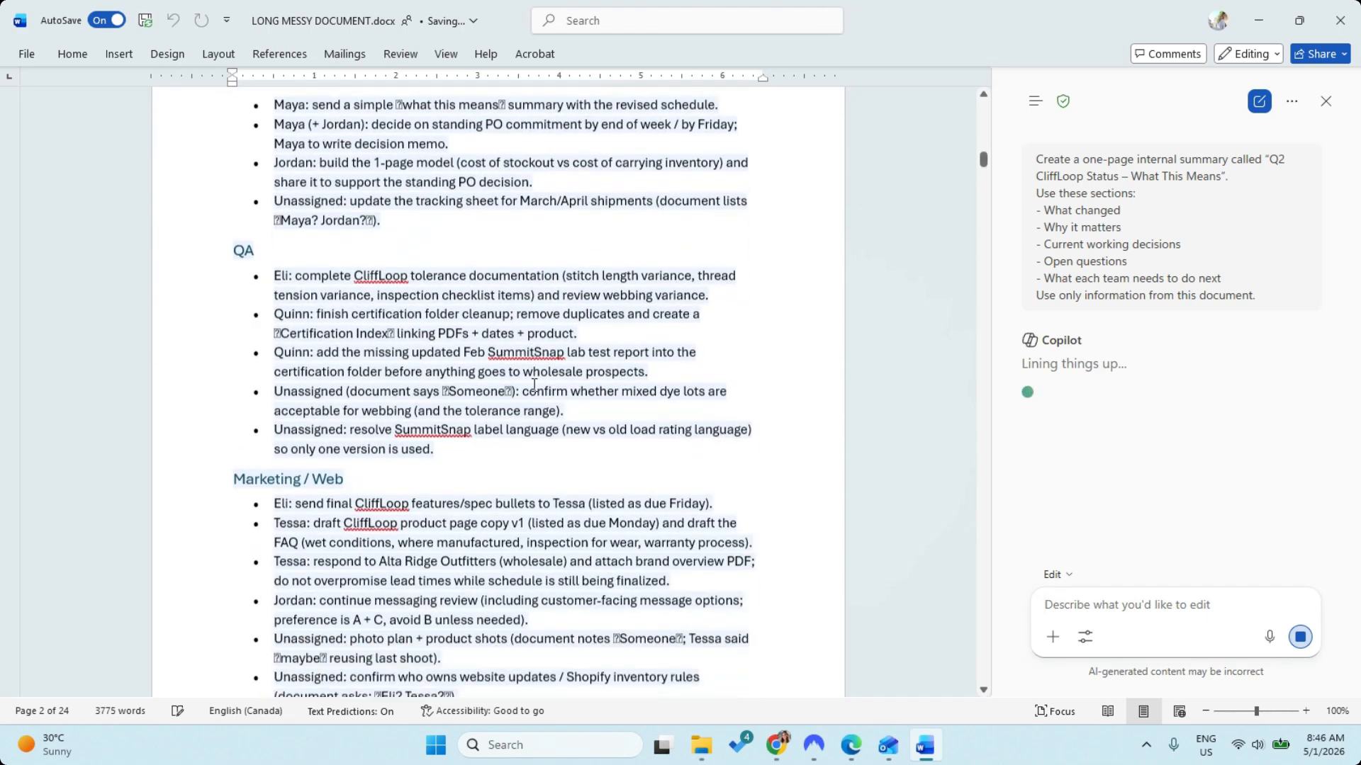
{"action": "scroll", "coordinate": [560, 382], "scroll_direction": "down", "scroll_amount": 4}
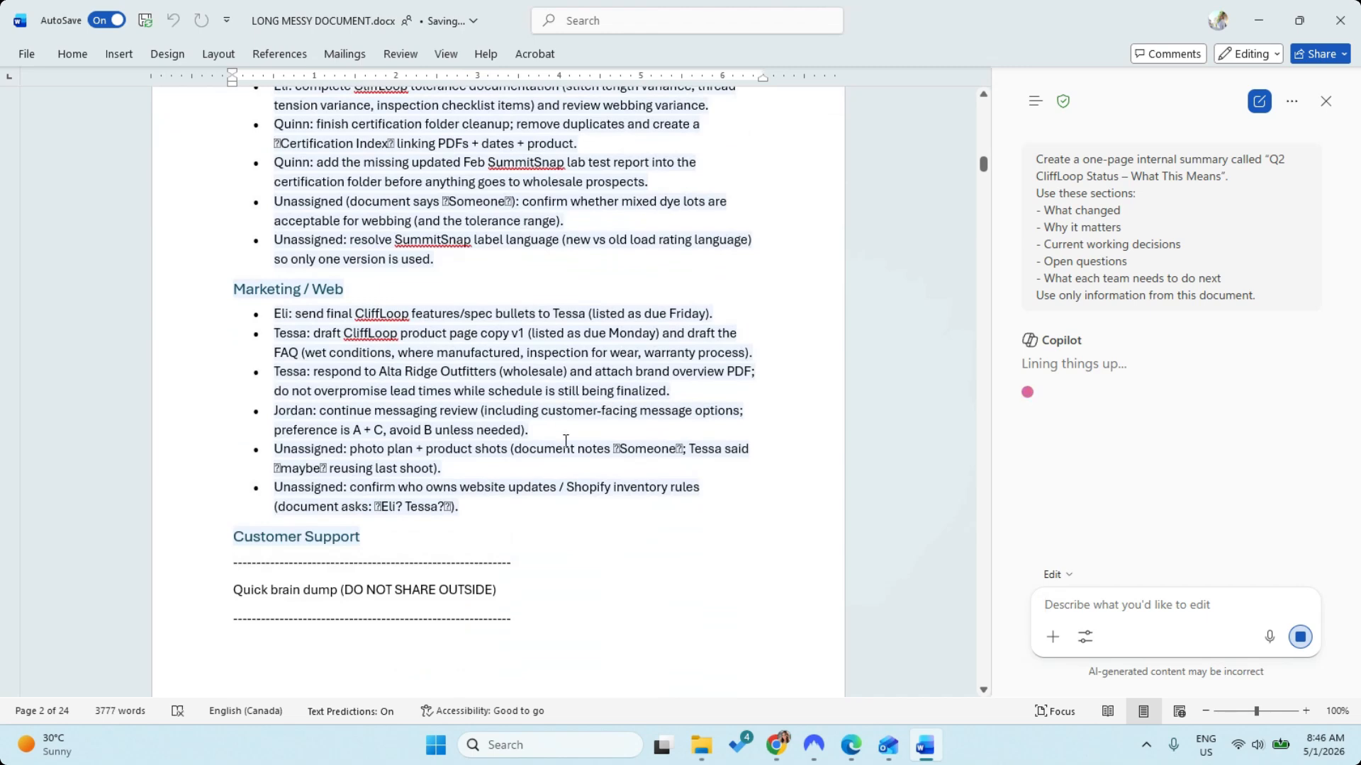
{"action": "scroll", "coordinate": [569, 418], "scroll_direction": "up", "scroll_amount": 2}
{"action": "scroll", "coordinate": [569, 417], "scroll_direction": "up", "scroll_amount": 5}
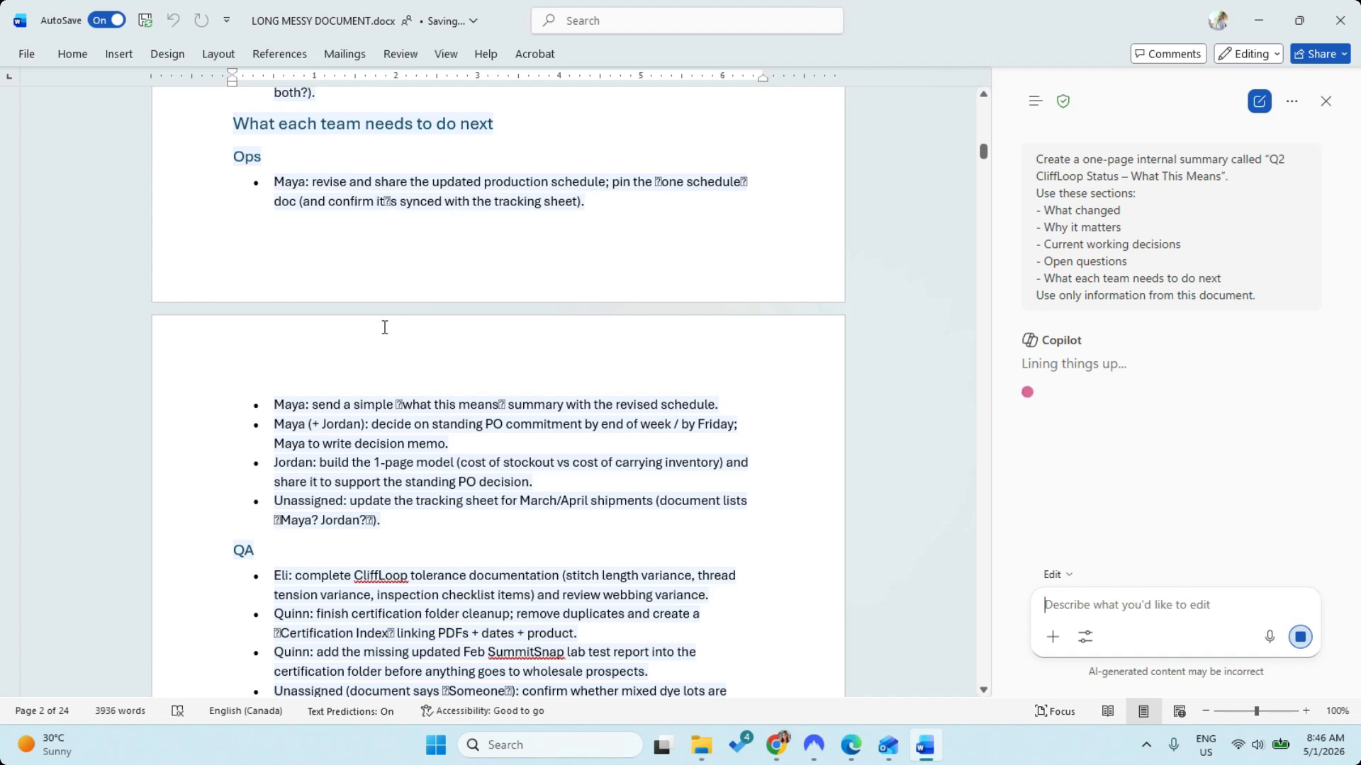
- Review the completed summary from "What changed" through to the Customer Support and Systems / SharePoint tasks
{"action": "scroll", "coordinate": [440, 351], "scroll_direction": "down", "scroll_amount": 5}
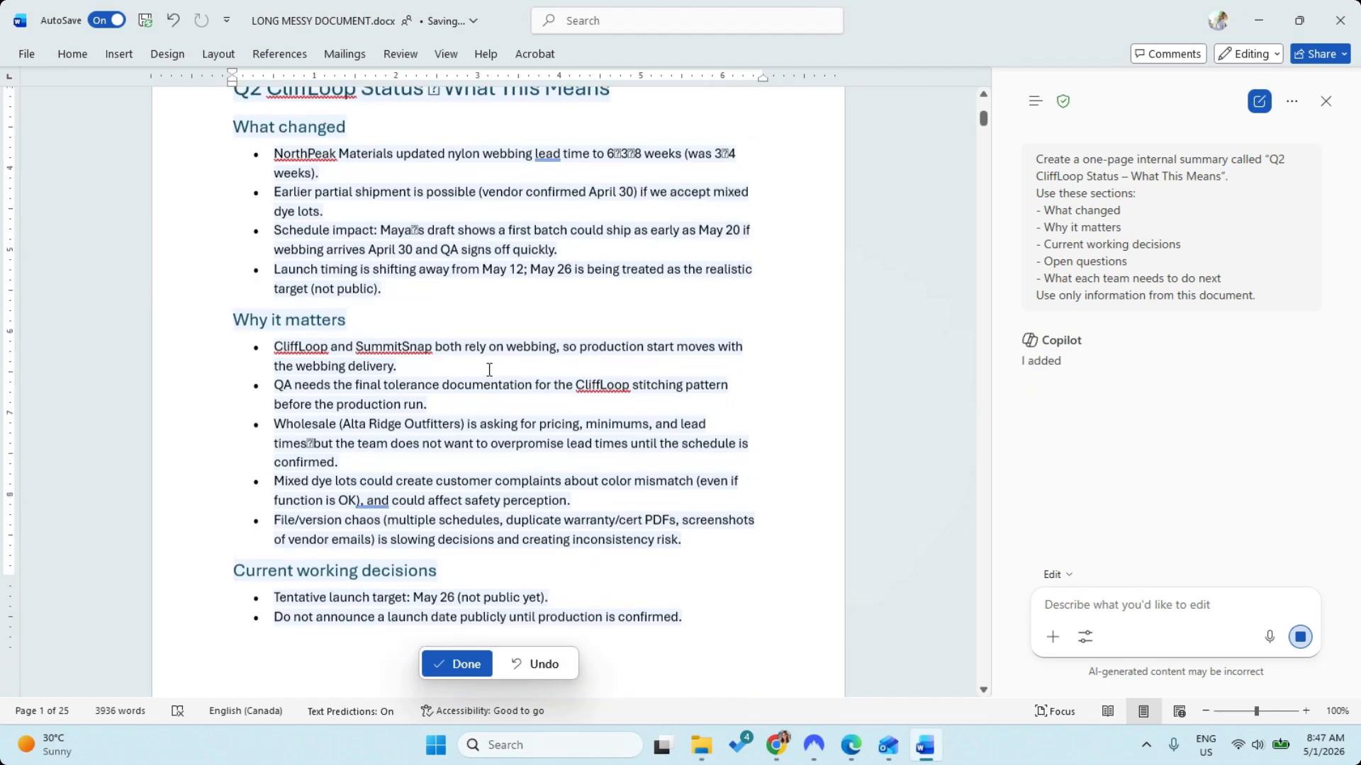
{"action": "scroll", "coordinate": [485, 370], "scroll_direction": "down", "scroll_amount": 11}
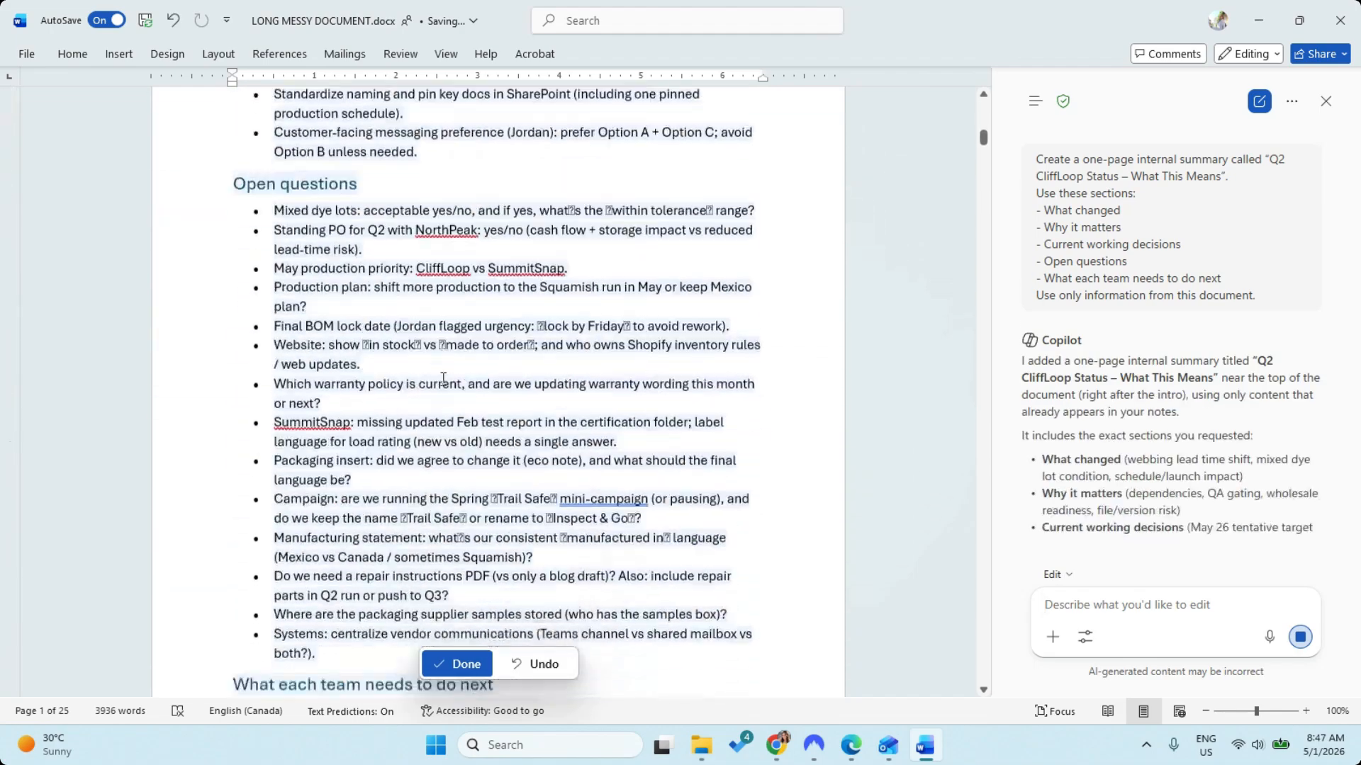
{"action": "scroll", "coordinate": [463, 390], "scroll_direction": "down", "scroll_amount": 10}
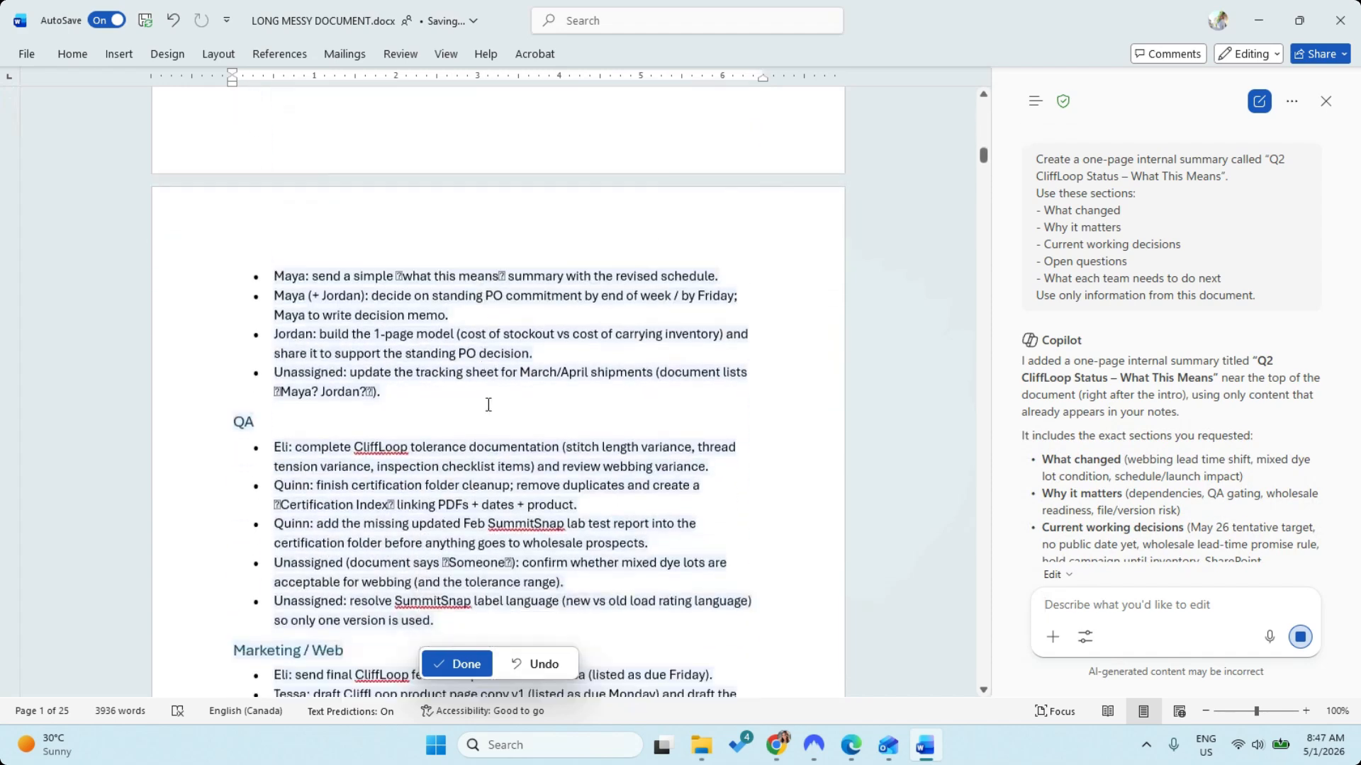
{"action": "scroll", "coordinate": [503, 414], "scroll_direction": "down", "scroll_amount": 2}
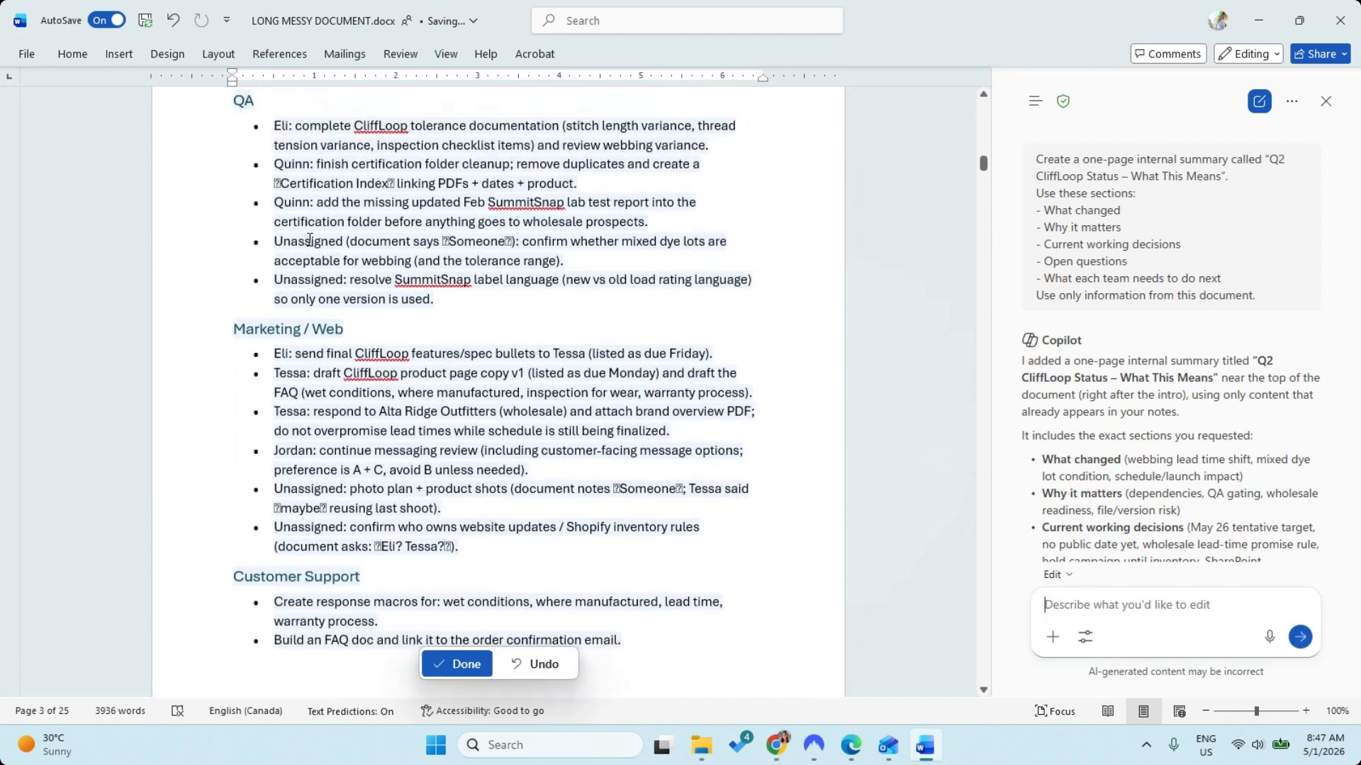
{"action": "scroll", "coordinate": [338, 315], "scroll_direction": "down", "scroll_amount": 1}
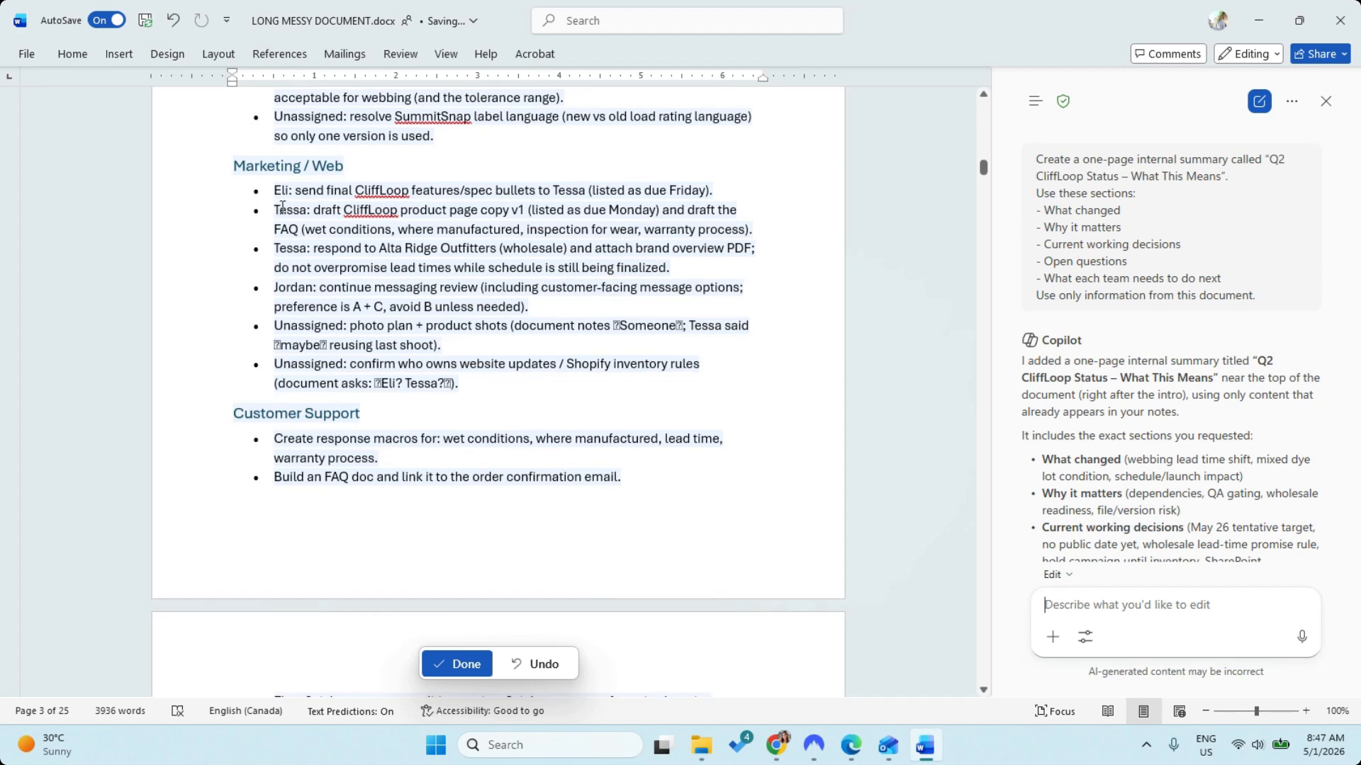
{"action": "scroll", "coordinate": [488, 352], "scroll_direction": "down", "scroll_amount": 1}
{"action": "scroll", "coordinate": [488, 353], "scroll_direction": "down", "scroll_amount": 7}
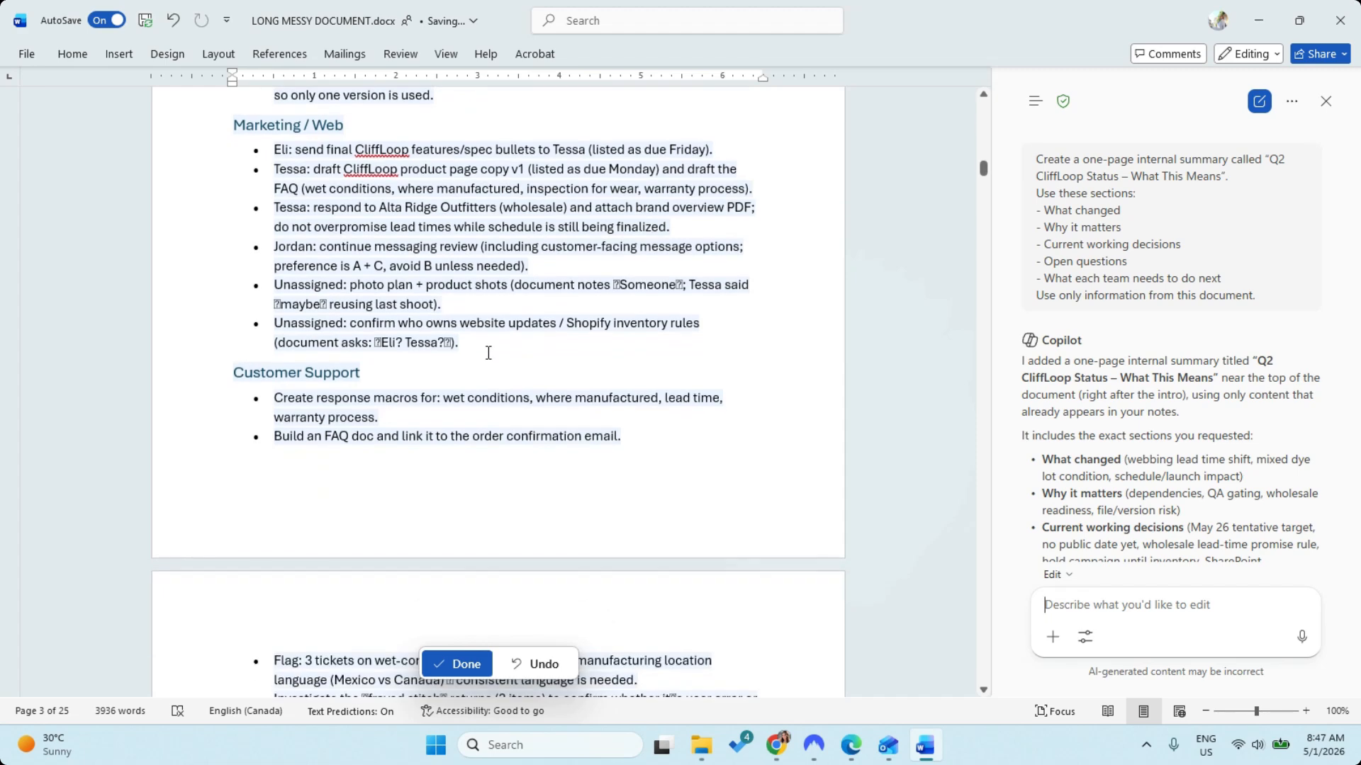
{"action": "scroll", "coordinate": [555, 401], "scroll_direction": "down", "scroll_amount": 2}
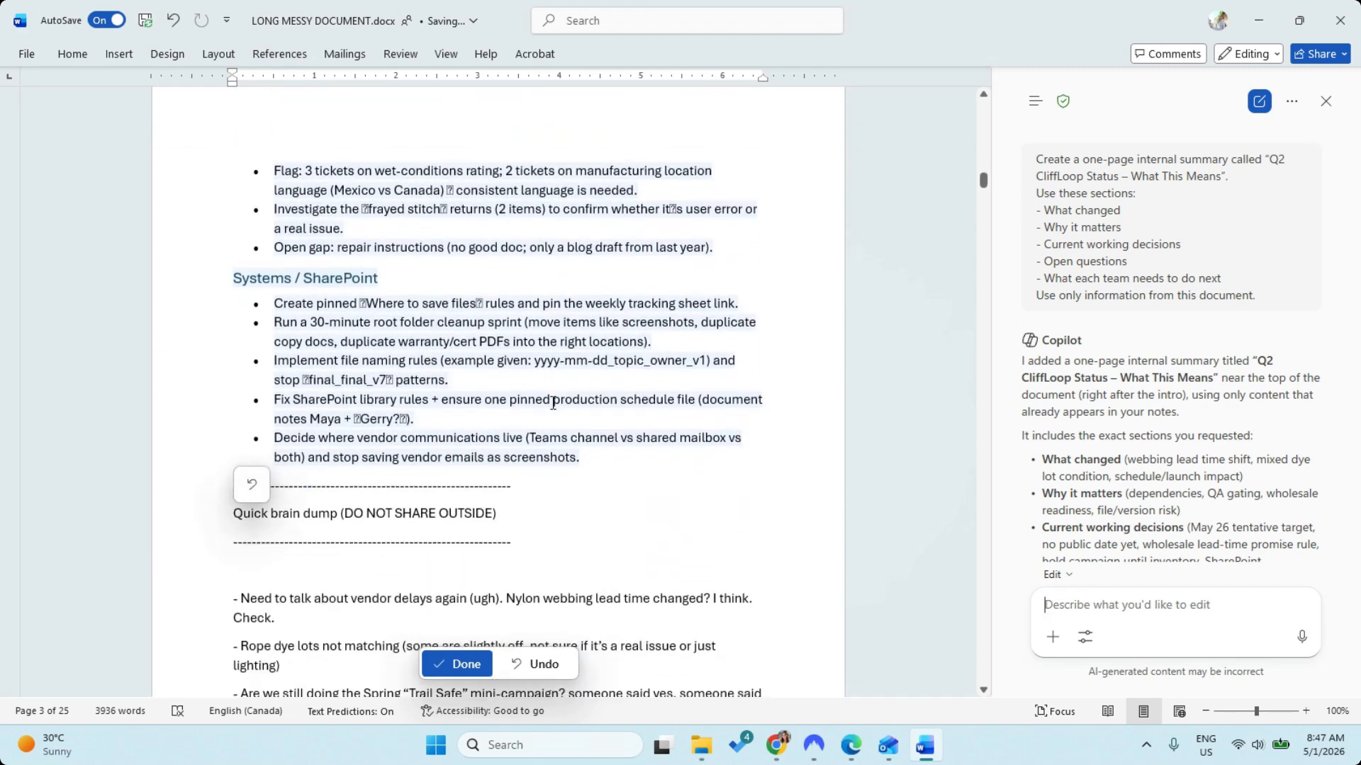
{"action": "scroll", "coordinate": [567, 399], "scroll_direction": "up", "scroll_amount": 2}
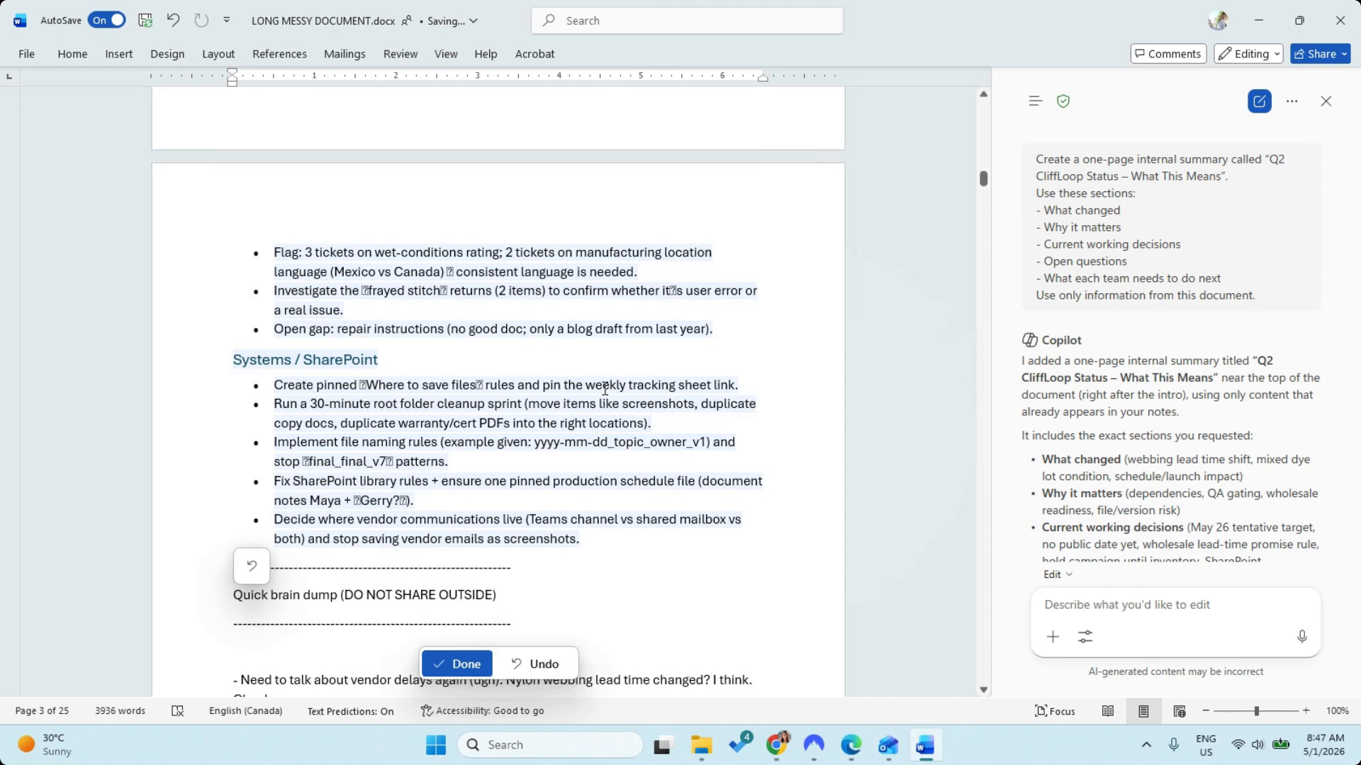
{"action": "scroll", "coordinate": [566, 389], "scroll_direction": "down", "scroll_amount": 1}
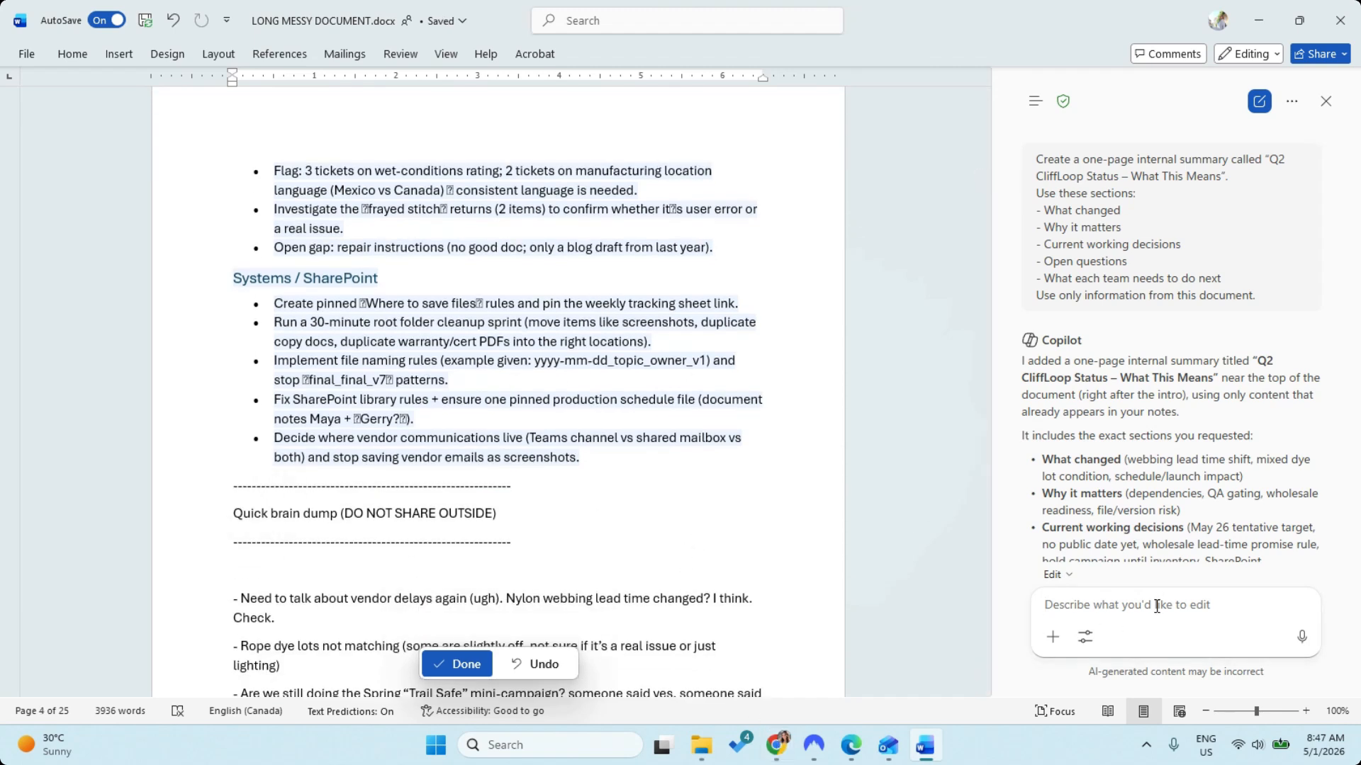
- Ask Copilot to suggest, based on this document, which documents to pin in SharePoint, what should be a single source of truth, and which file-naming problems cause confusion
{"action": "type", "text": "Based on this document, suggest: 1) Which documents should be pinned in SharePoint 2) What should be a single source of truth 3) What file-naming problems are causing confusion"}
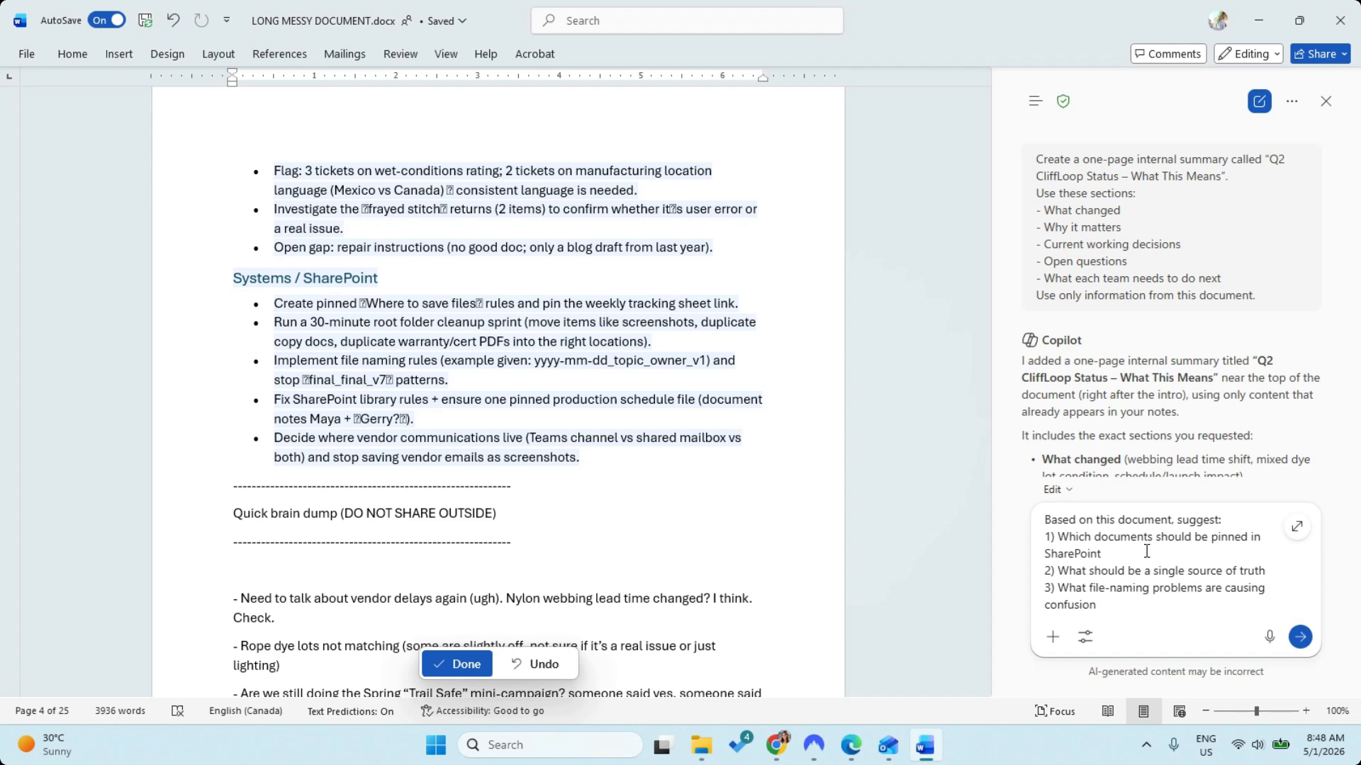
{"action": "left_click", "coordinate": [1299, 637]}
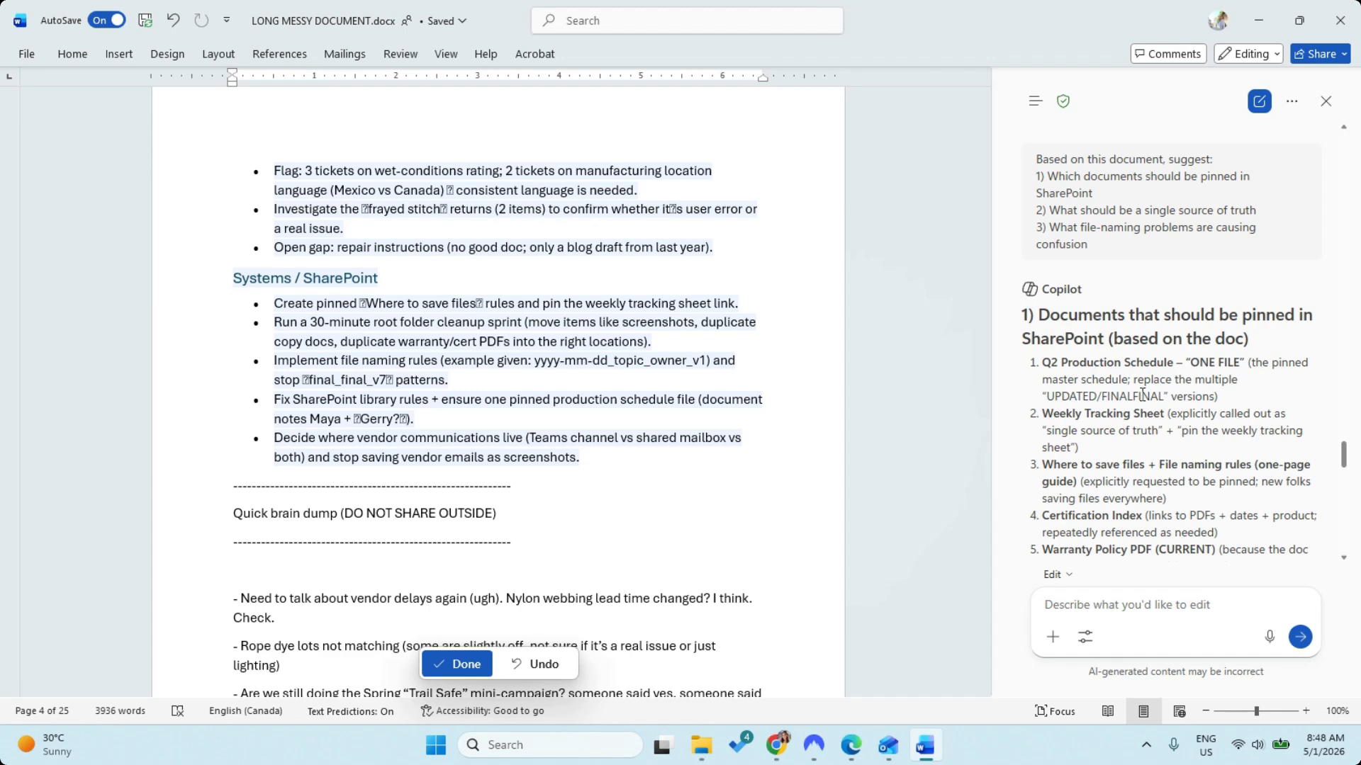
- Read Copilot's list of documents that should be pinned in SharePoint, including the optional high-value items
{"action": "scroll", "coordinate": [1157, 395], "scroll_direction": "down", "scroll_amount": 4}
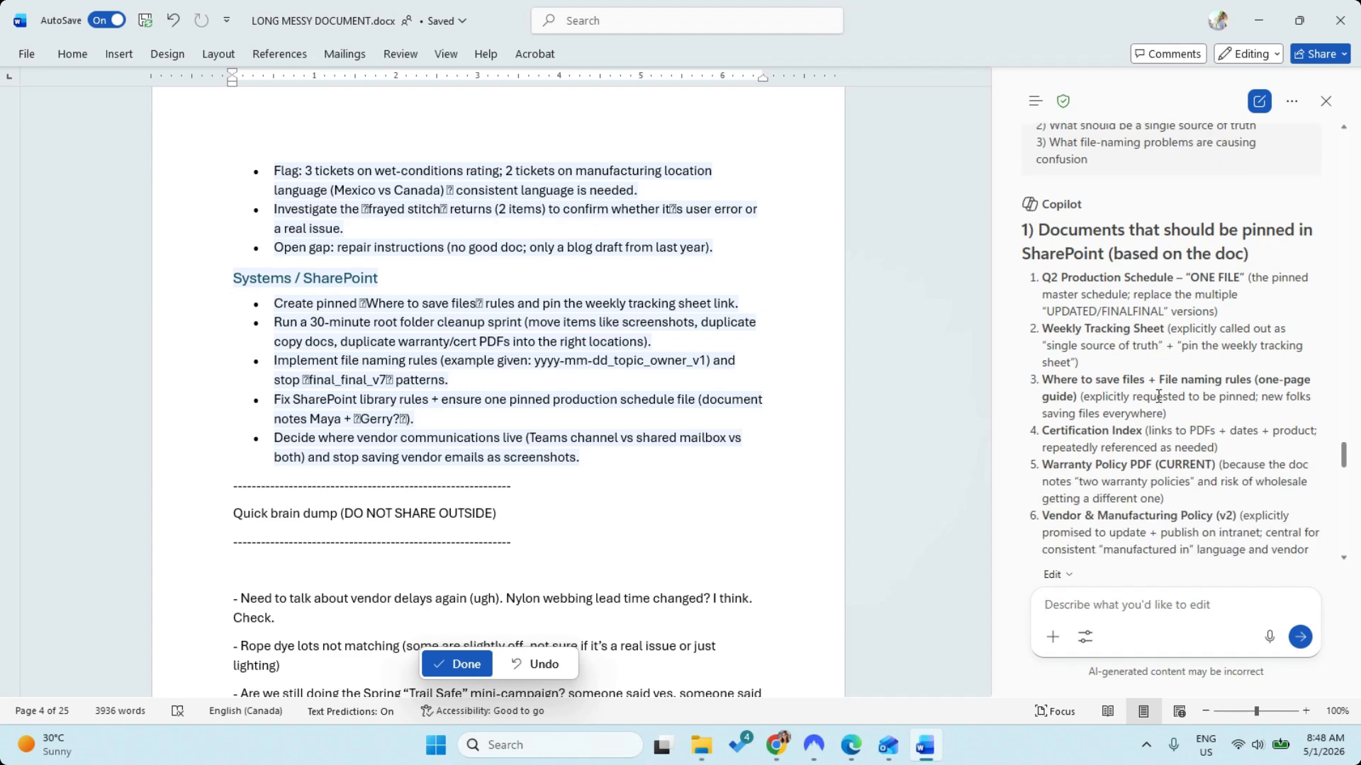
{"action": "scroll", "coordinate": [1159, 395], "scroll_direction": "down", "scroll_amount": 2}
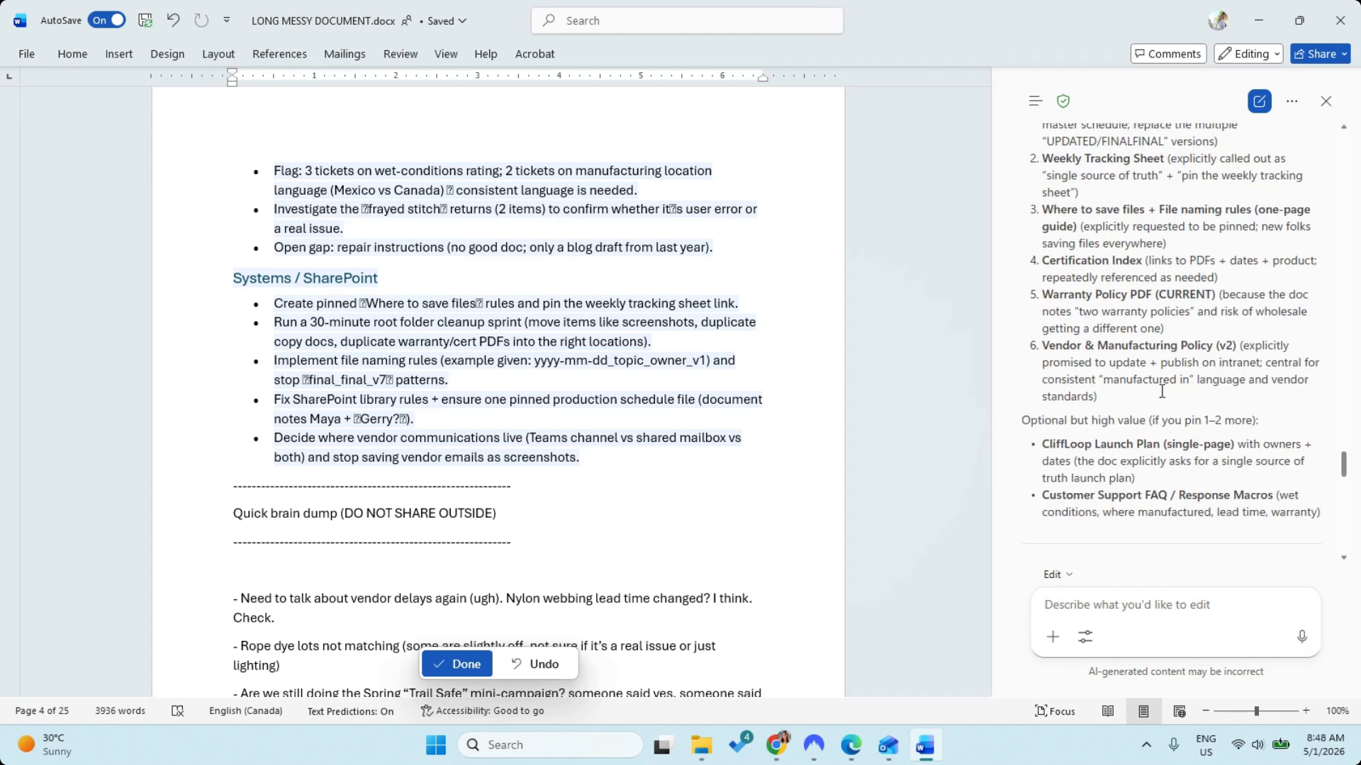
{"action": "scroll", "coordinate": [1162, 395], "scroll_direction": "up", "scroll_amount": 6}
{"action": "scroll", "coordinate": [1163, 395], "scroll_direction": "down", "scroll_amount": 2}
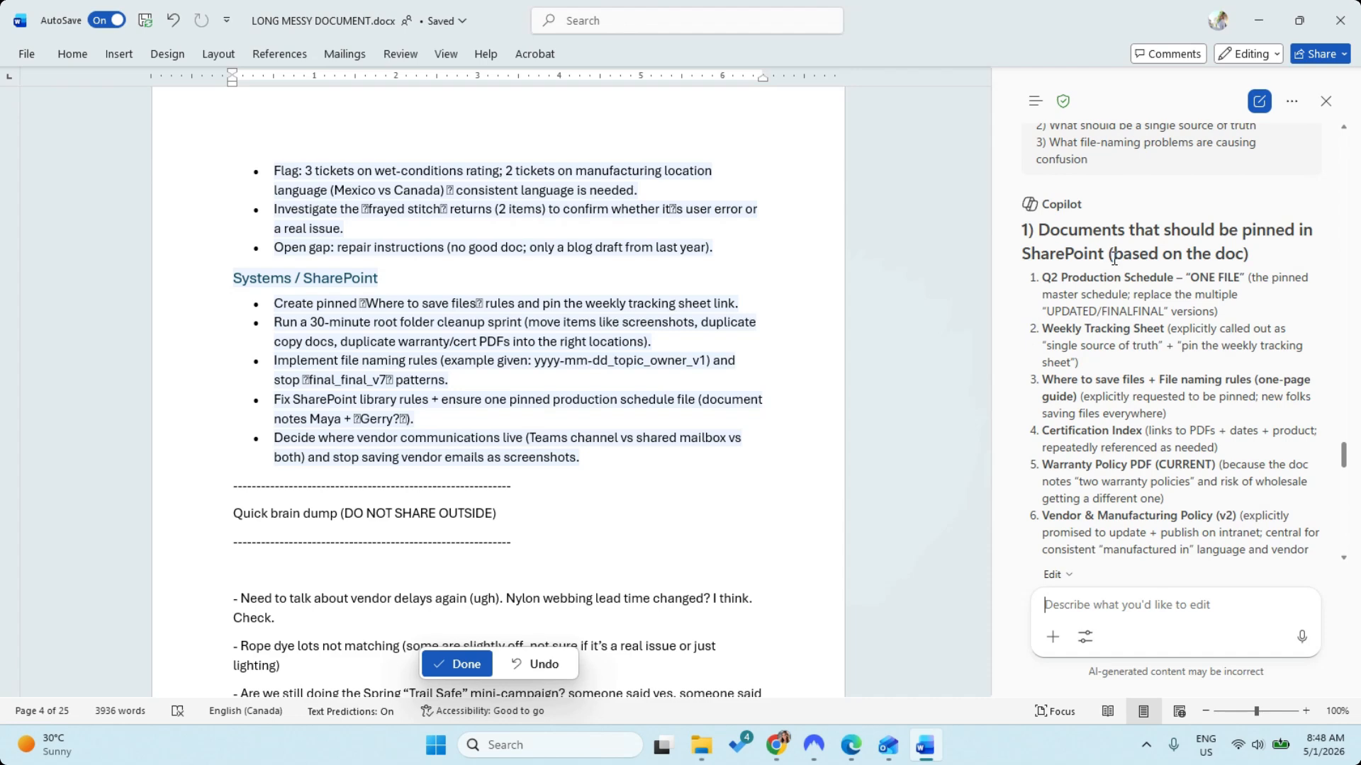
{"action": "scroll", "coordinate": [1179, 373], "scroll_direction": "down", "scroll_amount": 1}
{"action": "scroll", "coordinate": [1170, 340], "scroll_direction": "down", "scroll_amount": 5}
{"action": "scroll", "coordinate": [1164, 309], "scroll_direction": "up", "scroll_amount": 3}
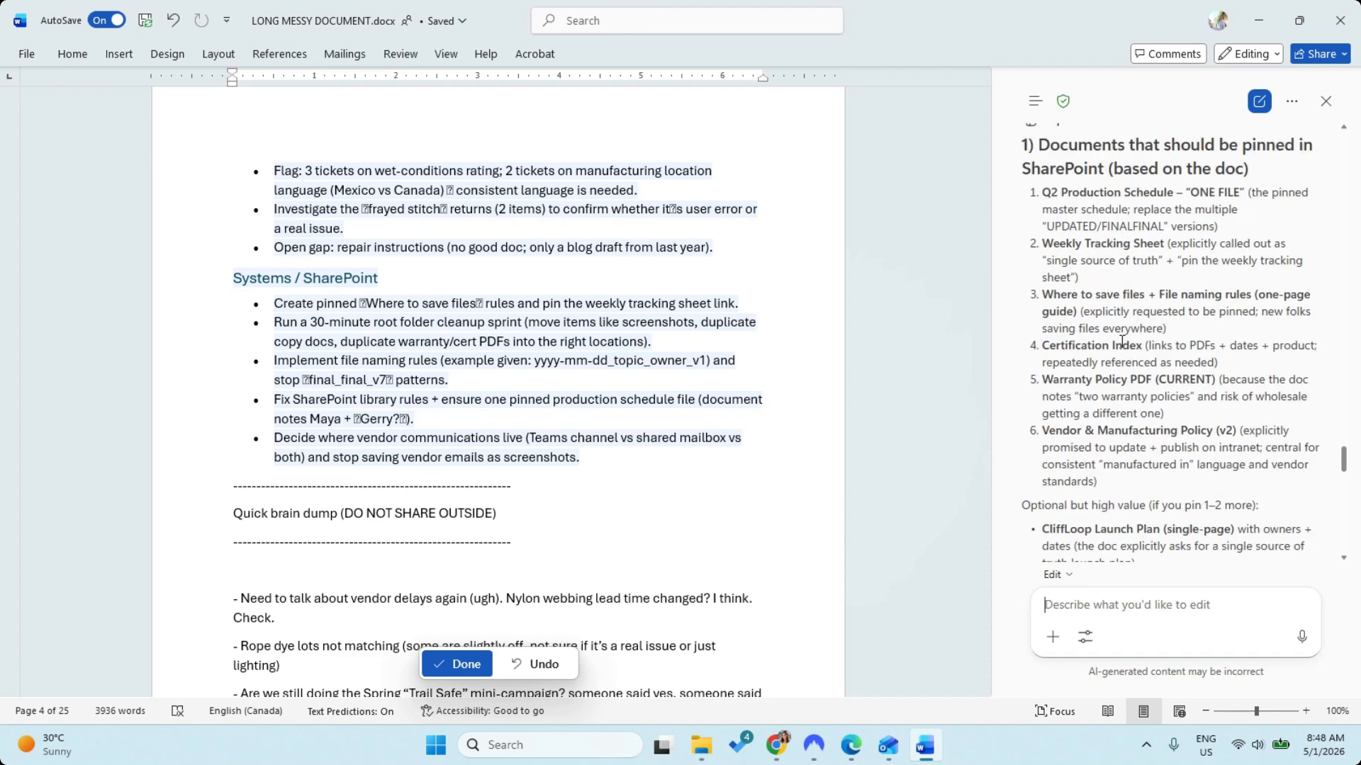
{"action": "scroll", "coordinate": [1129, 373], "scroll_direction": "down", "scroll_amount": 3}
{"action": "scroll", "coordinate": [1131, 373], "scroll_direction": "up", "scroll_amount": 4}
- Review Copilot's single-source-of-truth suggestions and the file-naming problems through to the end of the reply
{"action": "scroll", "coordinate": [1173, 400], "scroll_direction": "down", "scroll_amount": 8}
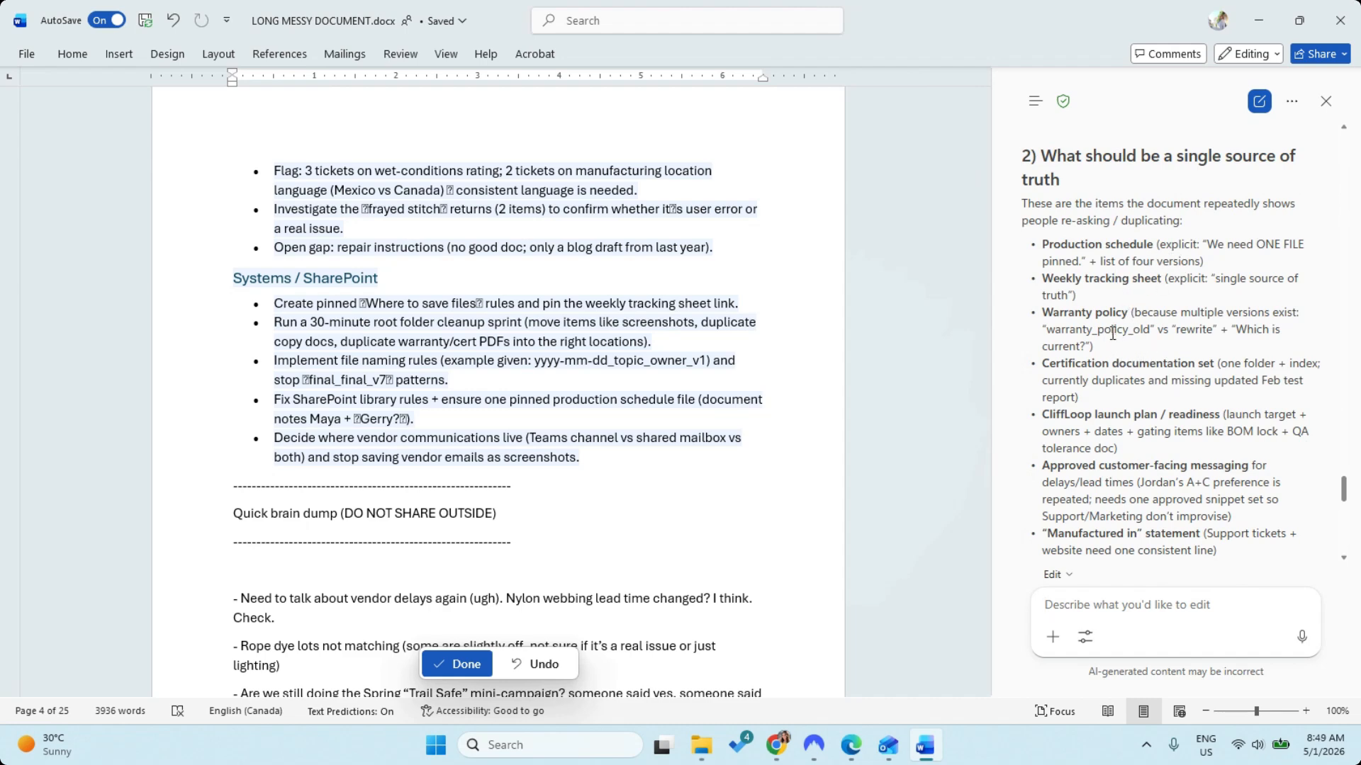
{"action": "scroll", "coordinate": [1146, 345], "scroll_direction": "down", "scroll_amount": 2}
{"action": "scroll", "coordinate": [1146, 346], "scroll_direction": "down", "scroll_amount": 10}
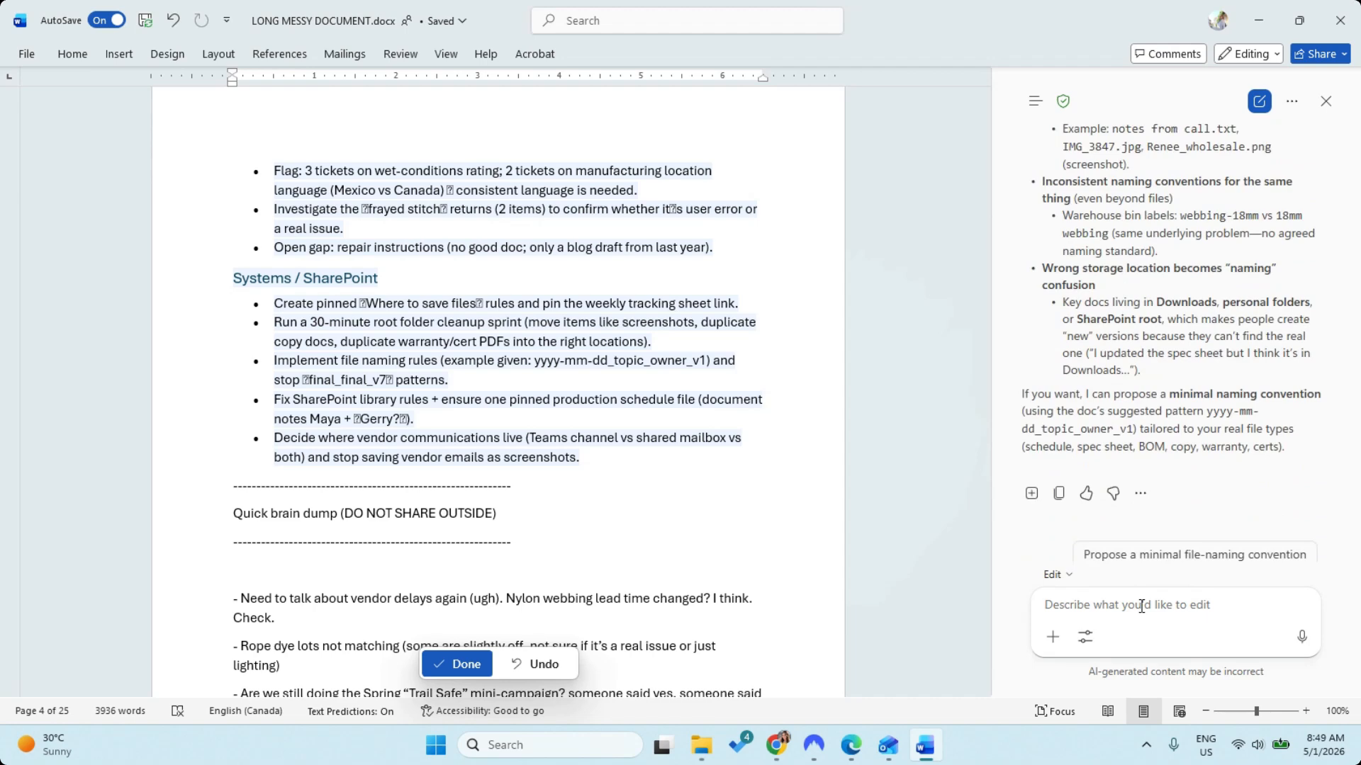
- Have Copilot draft a customer-safe Customer Support response on lead times, manufacturing location and delays, avoiding blaming vendors and overpromising
{"action": "type", "text": "Draft a customer-safe response for Customer Support when asked about: - lead times - manufacturing location - delays Avoid blaming vendors and avoid overpromising."}
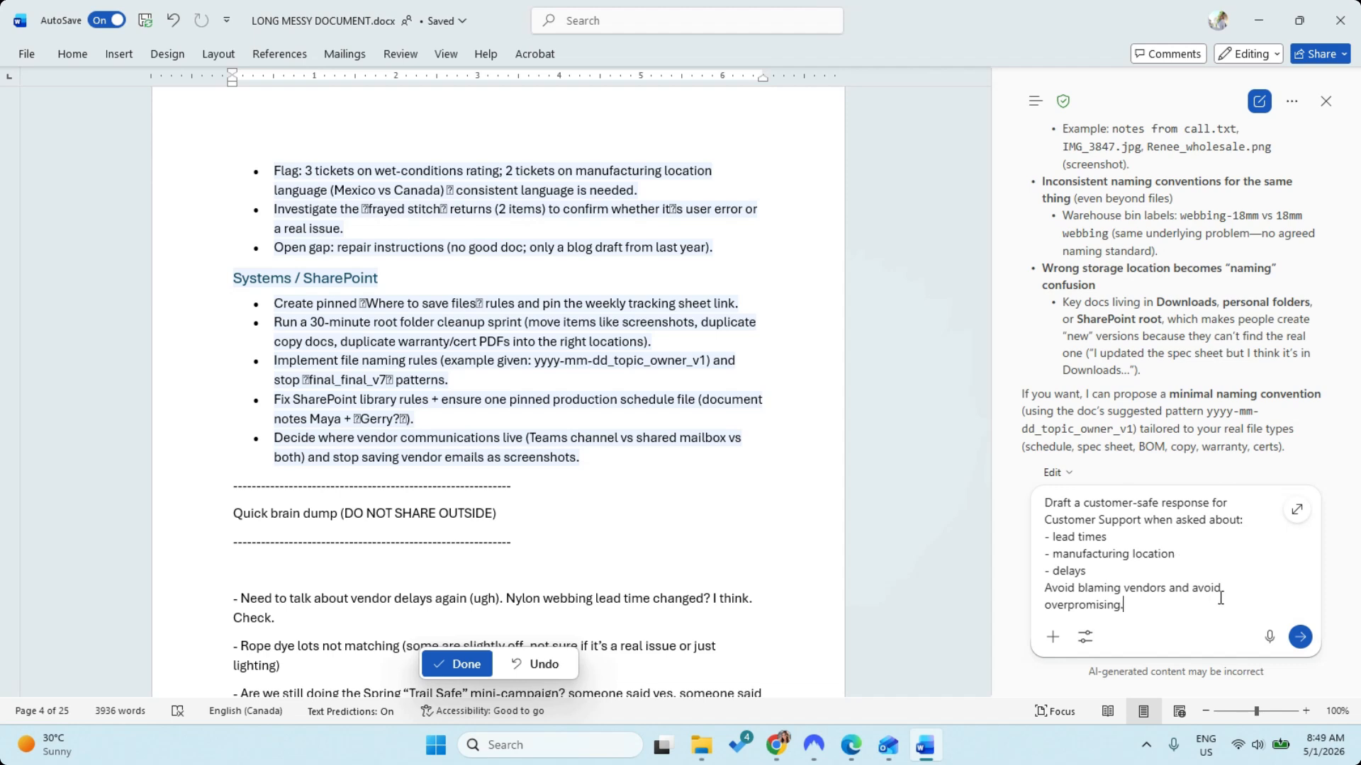
{"action": "left_click", "coordinate": [1300, 637]}
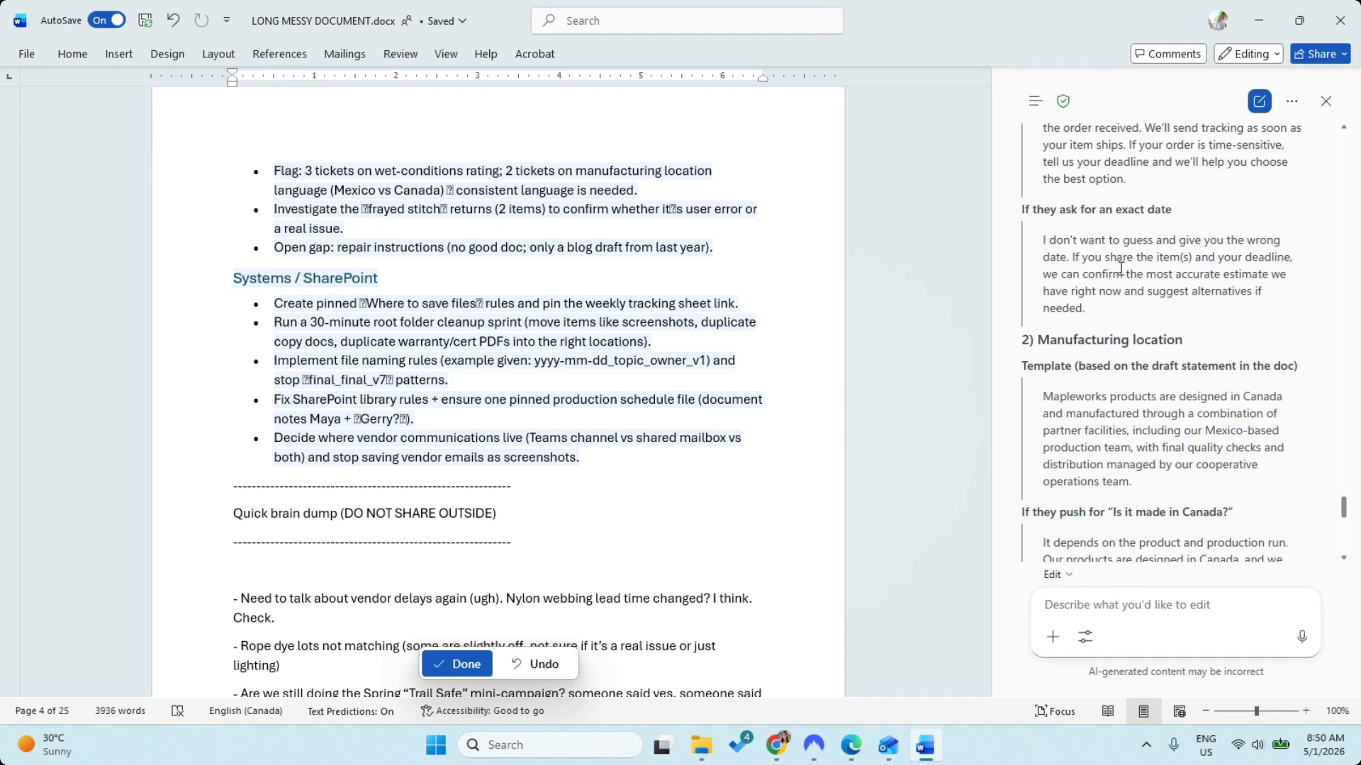
- Read the drafted lead-time replies and the manufacturing location template, including the "Is it made in Canada?" follow-up
{"action": "scroll", "coordinate": [1124, 280], "scroll_direction": "up", "scroll_amount": 2}
{"action": "scroll", "coordinate": [1124, 280], "scroll_direction": "down", "scroll_amount": 2}
{"action": "scroll", "coordinate": [1173, 280], "scroll_direction": "down", "scroll_amount": 1}
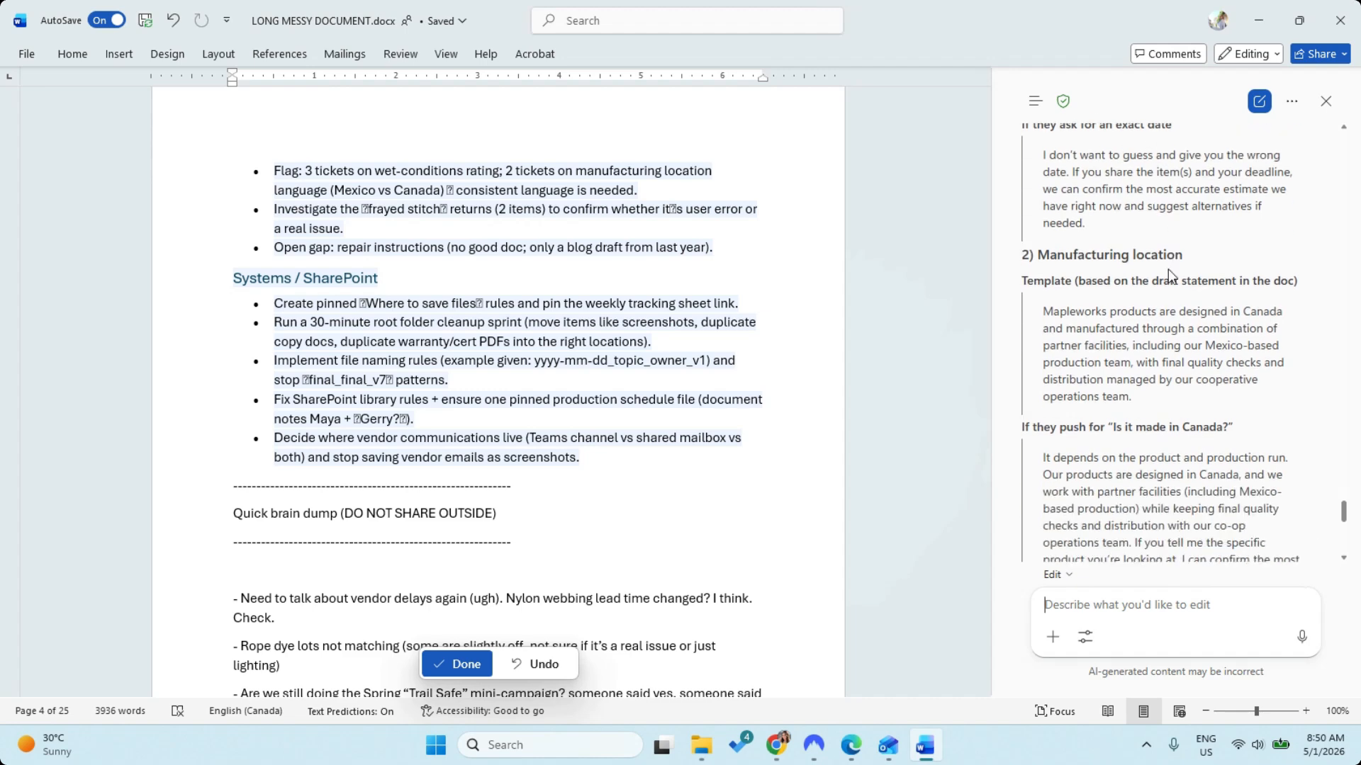
{"action": "scroll", "coordinate": [1168, 270], "scroll_direction": "up", "scroll_amount": 1}
{"action": "scroll", "coordinate": [1193, 312], "scroll_direction": "down", "scroll_amount": 1}
{"action": "scroll", "coordinate": [1123, 274], "scroll_direction": "down", "scroll_amount": 2}
{"action": "scroll", "coordinate": [1114, 268], "scroll_direction": "up", "scroll_amount": 1}
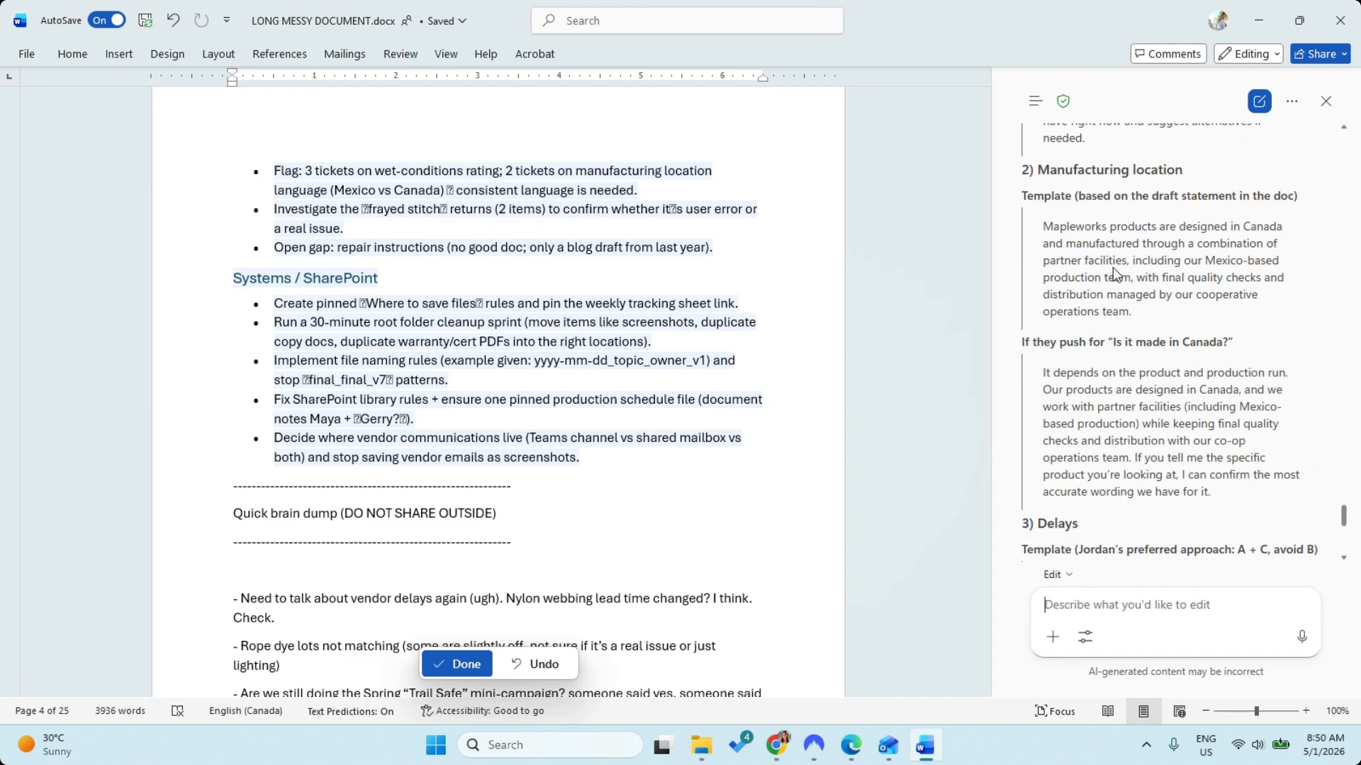
{"action": "scroll", "coordinate": [1128, 298], "scroll_direction": "down", "scroll_amount": 1}
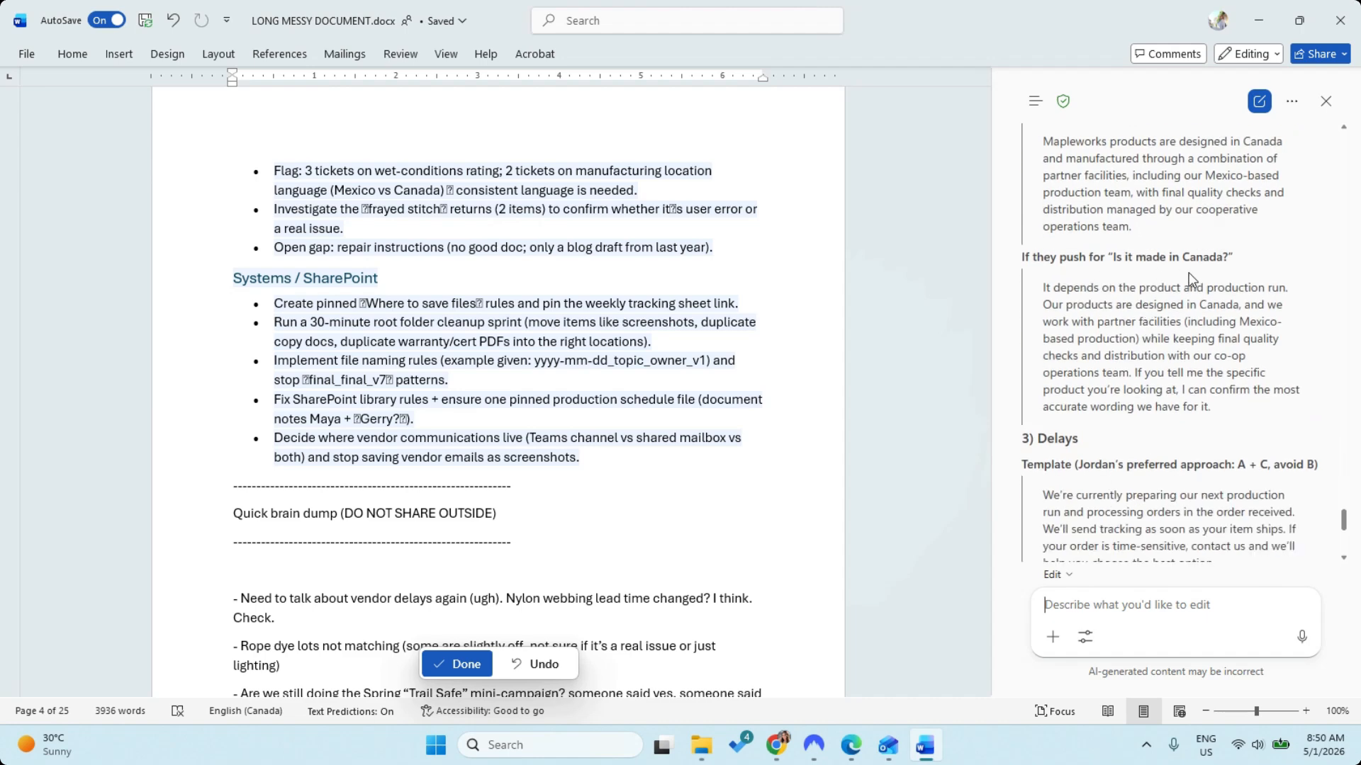
{"action": "scroll", "coordinate": [1166, 287], "scroll_direction": "down", "scroll_amount": 1}
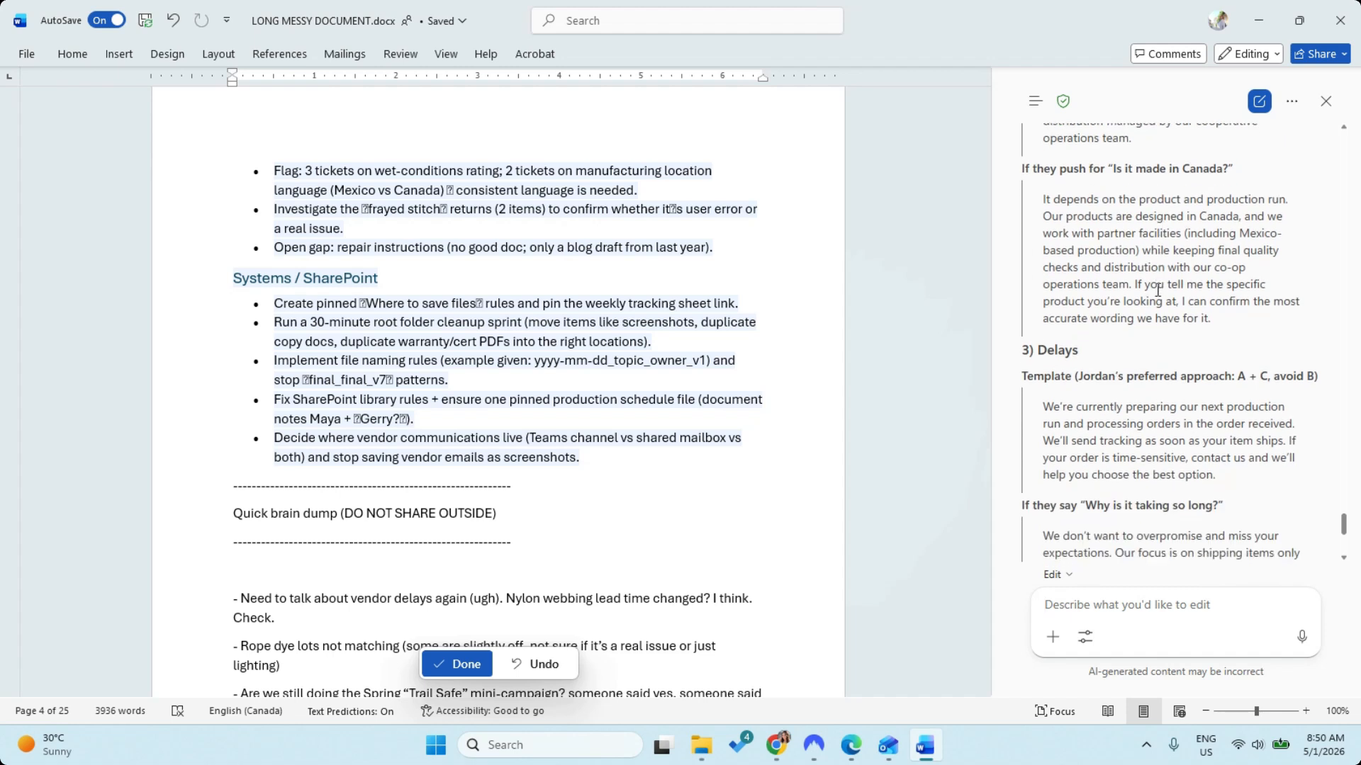
- Examine the drafted delays template and the "Why is it taking so long?" reply through to Copilot's closing offer
{"action": "scroll", "coordinate": [1158, 291], "scroll_direction": "down", "scroll_amount": 2}
{"action": "scroll", "coordinate": [1159, 292], "scroll_direction": "up", "scroll_amount": 2}
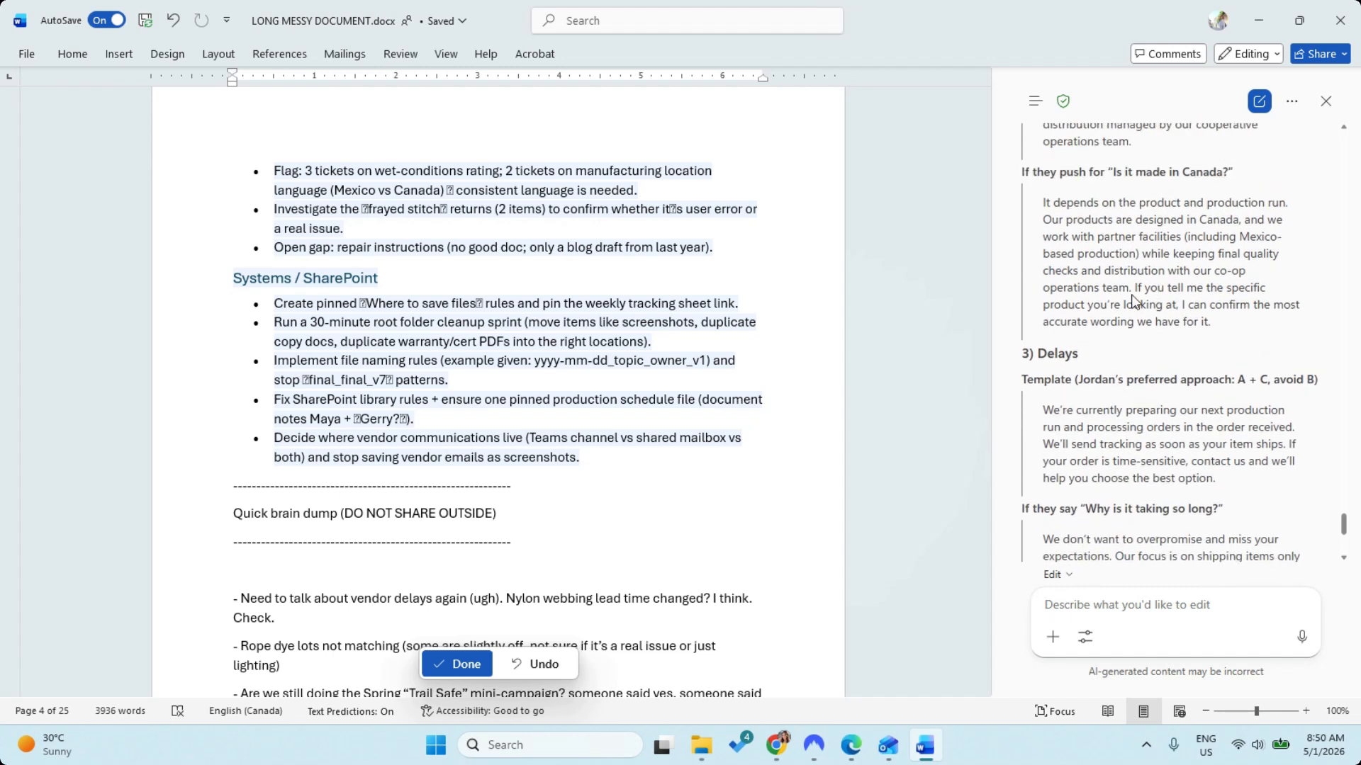
{"action": "scroll", "coordinate": [1132, 295], "scroll_direction": "down", "scroll_amount": 1}
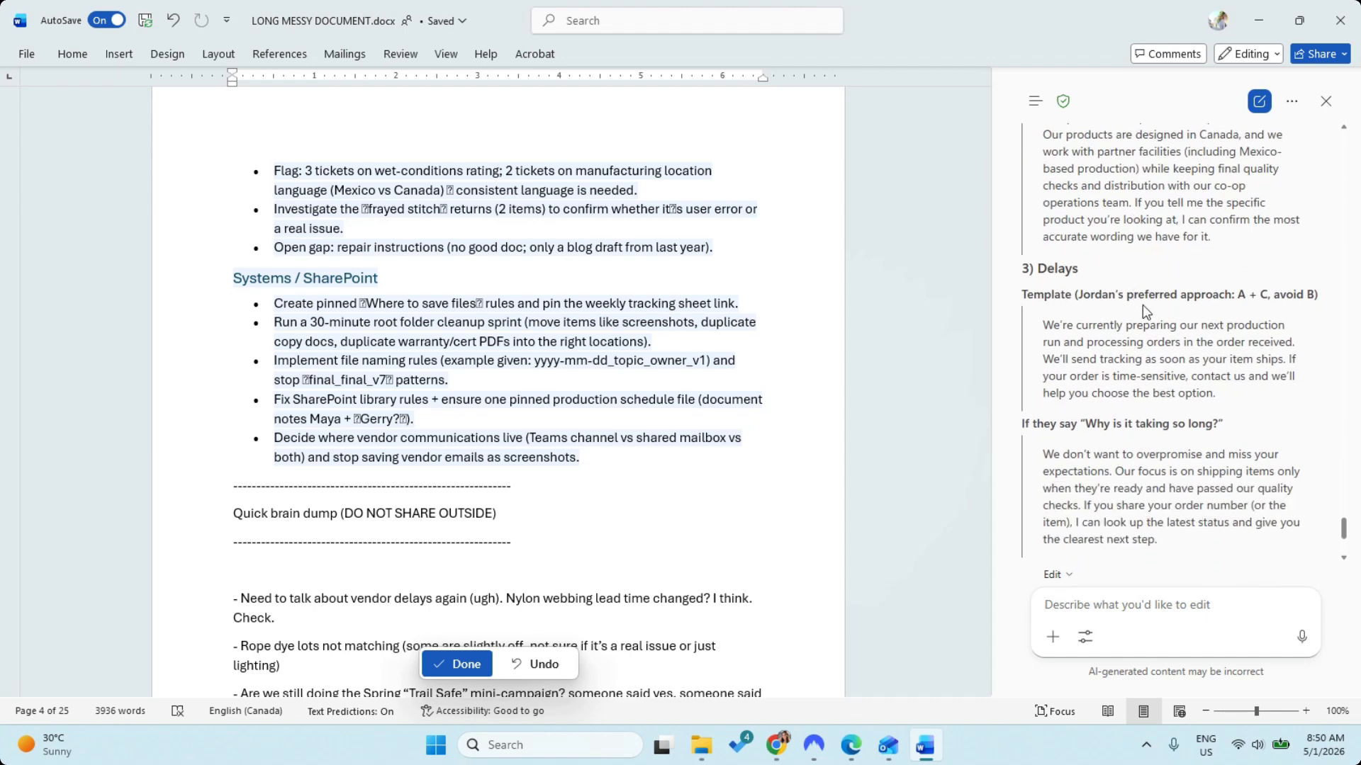
{"action": "scroll", "coordinate": [1143, 298], "scroll_direction": "up", "scroll_amount": 1}
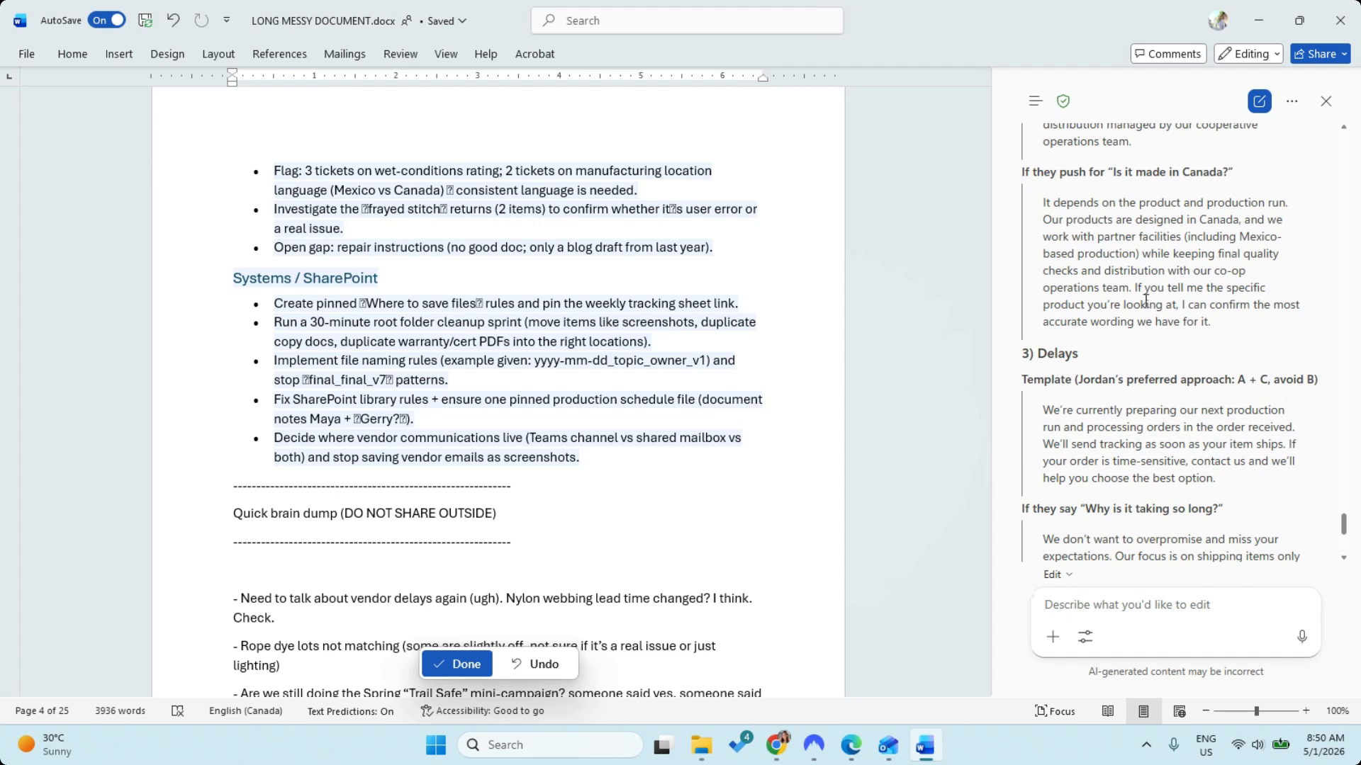
{"action": "scroll", "coordinate": [1142, 304], "scroll_direction": "down", "scroll_amount": 1}
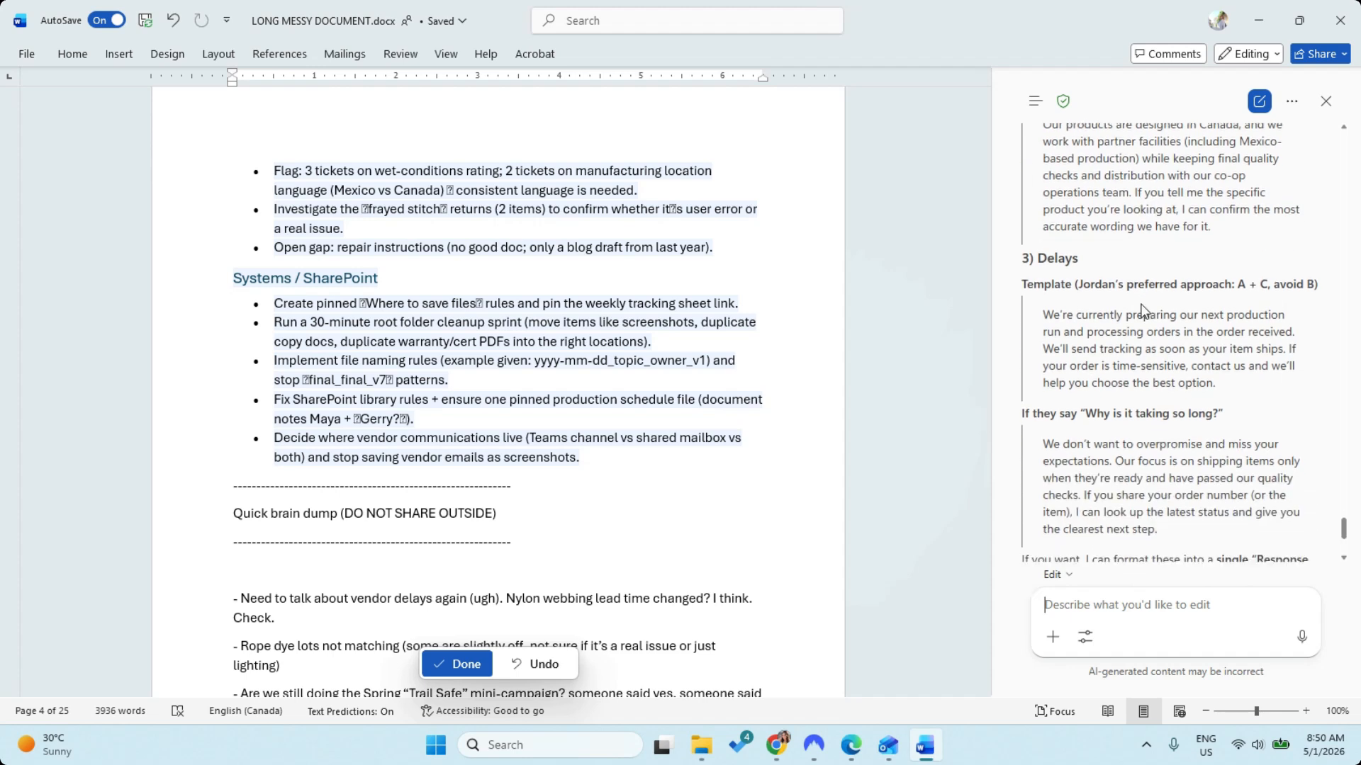
{"action": "scroll", "coordinate": [1141, 308], "scroll_direction": "down", "scroll_amount": 1}
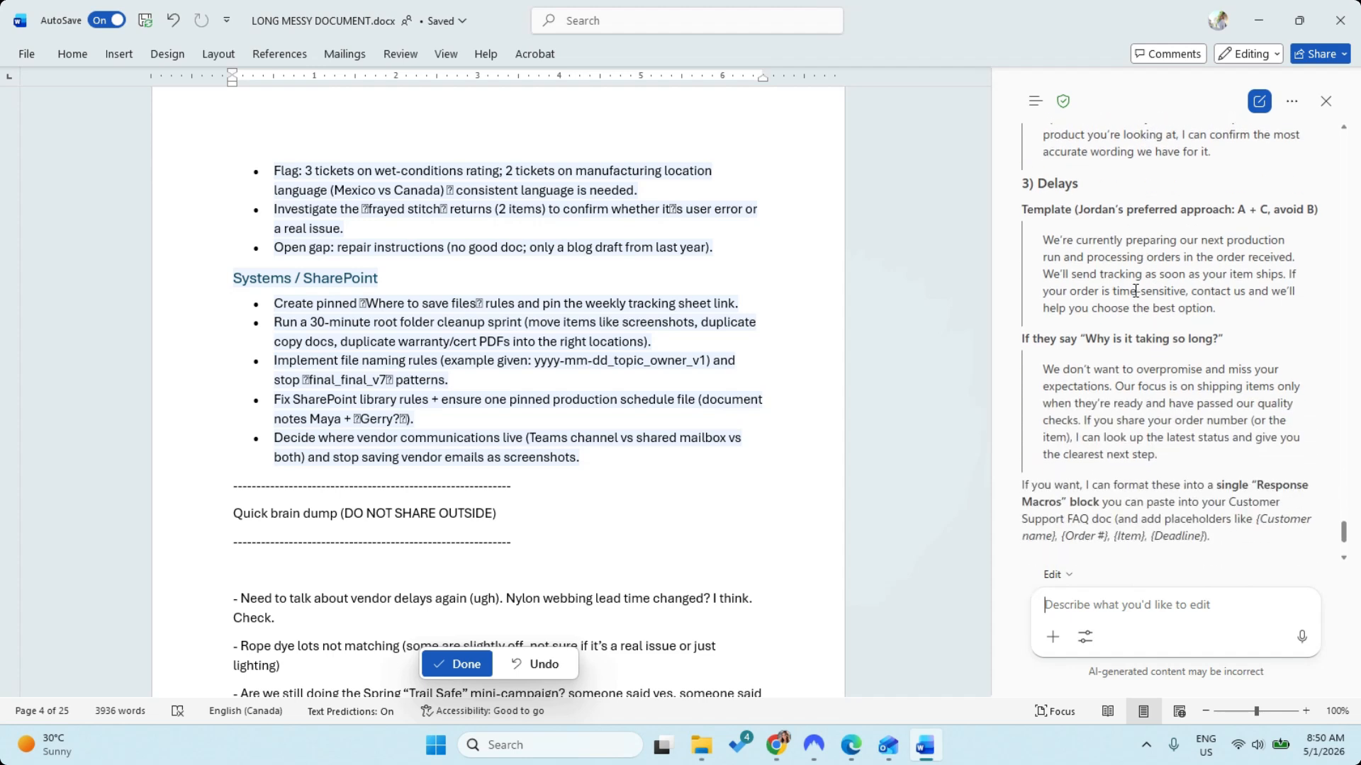